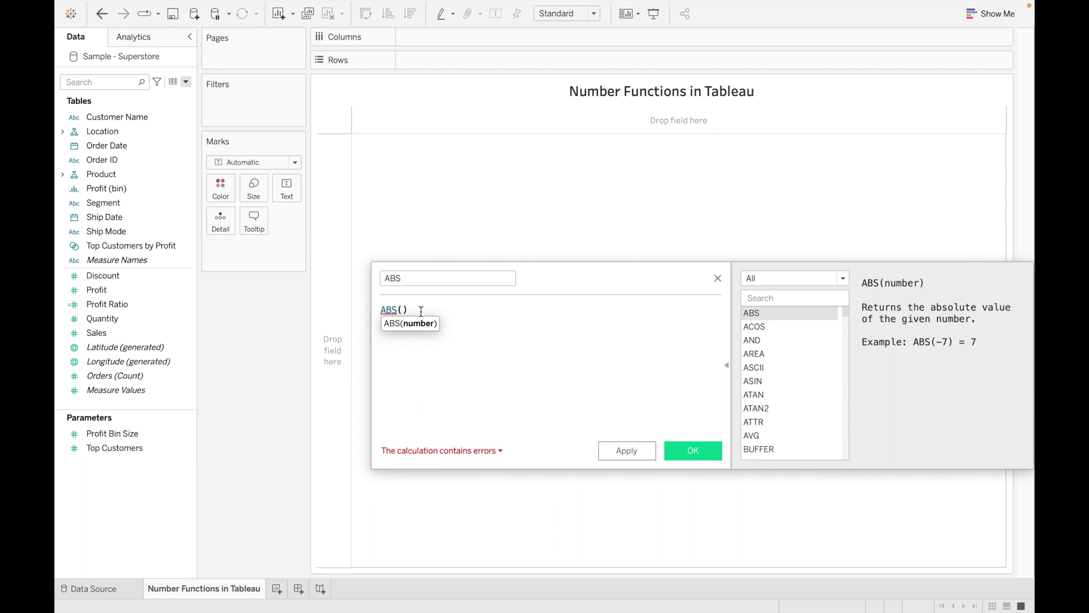
- Complete and save the ABS calculation as ABS(-8), and display it on the sheet as a text label treated as a dimension
type("-8")
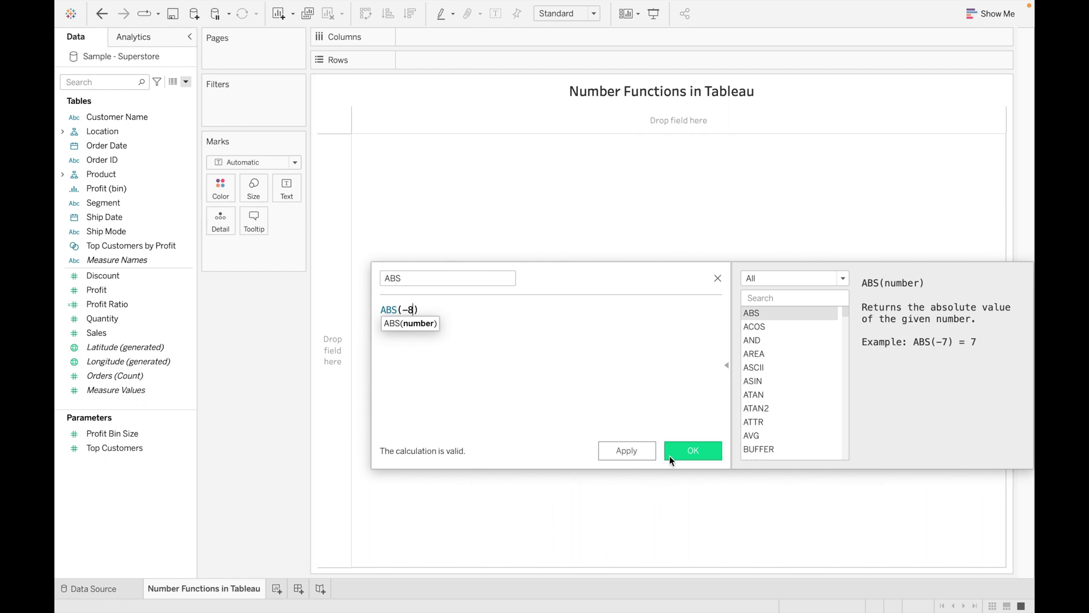
left_click(683, 459)
left_click_drag(140, 275, 285, 189)
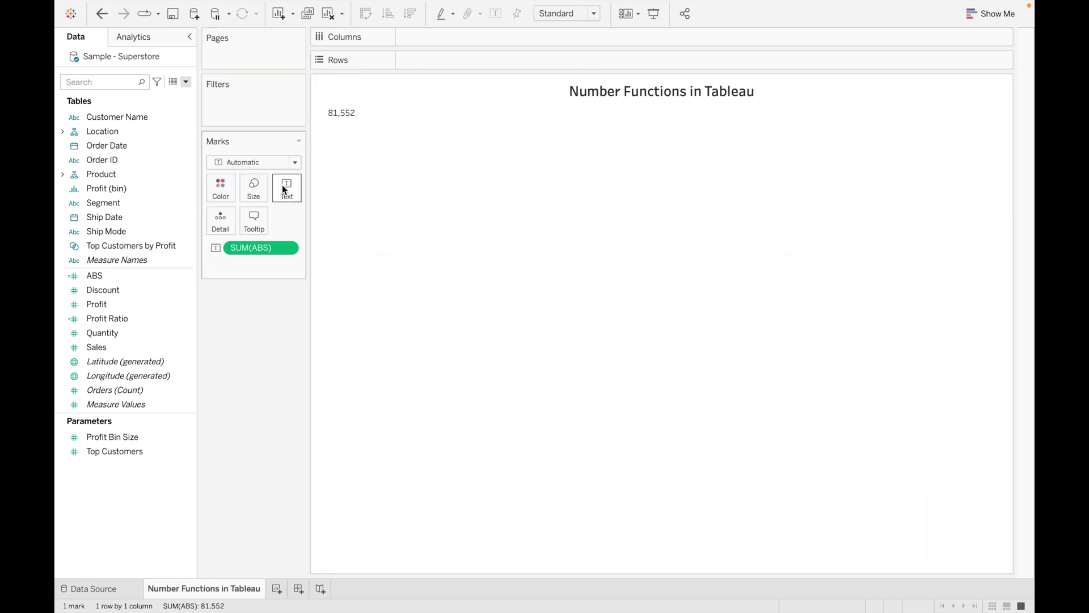
left_click(285, 247)
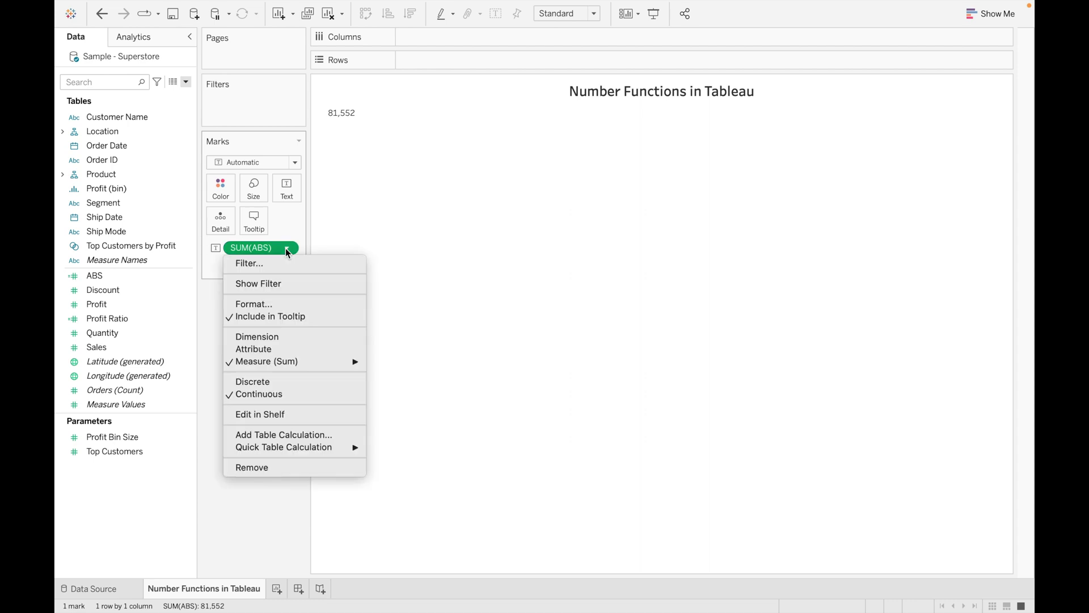
left_click(278, 334)
mouse_move(353, 117)
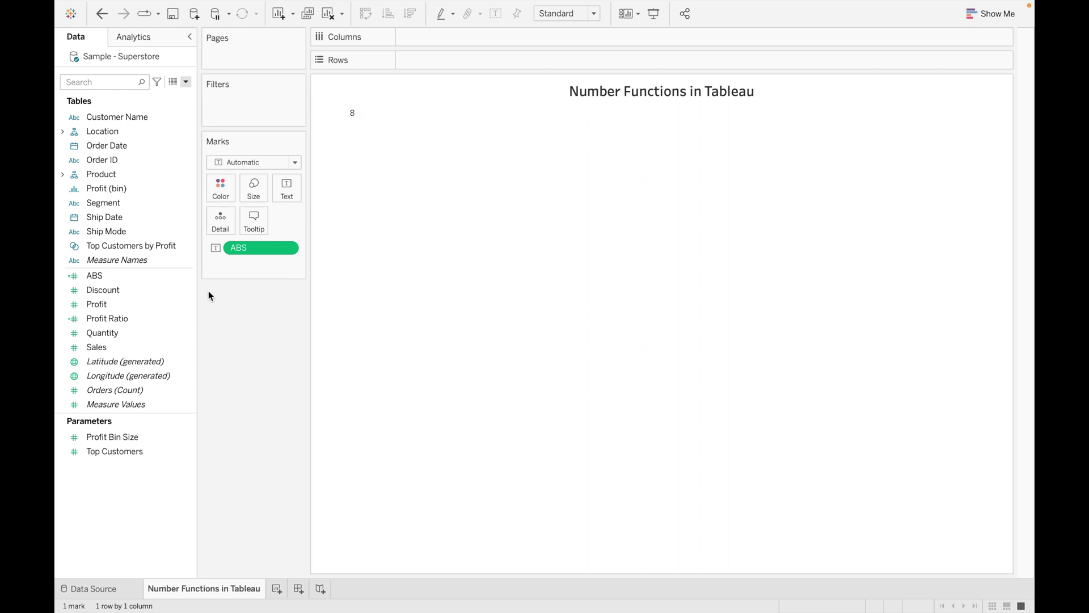
- Remove ABS from the view and build a text table of Profit and Sales by Sub-Category
left_click_drag(266, 248, 185, 278)
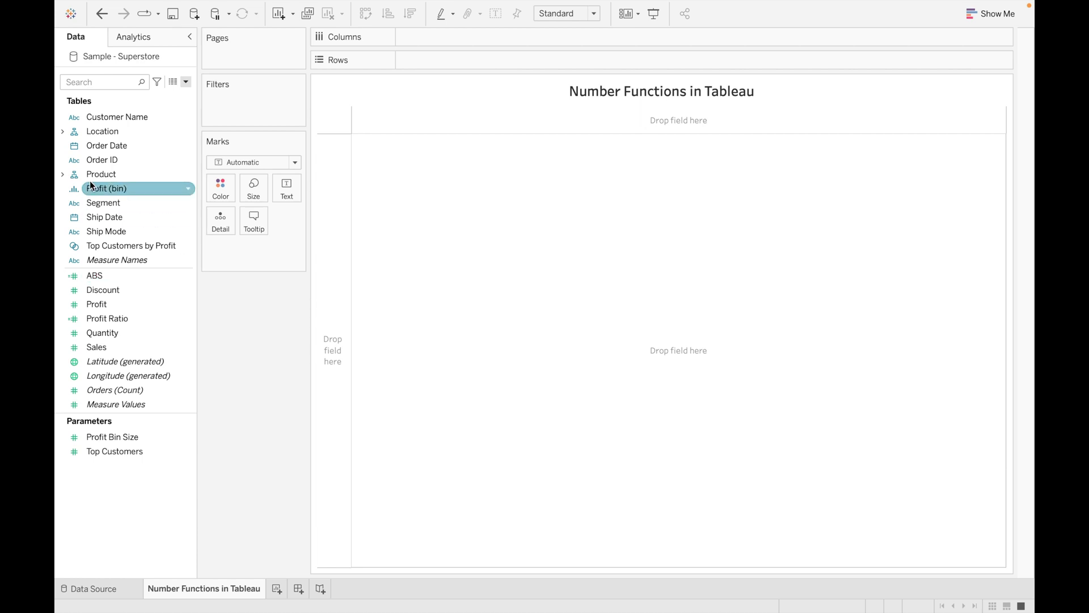
left_click(63, 173)
left_click_drag(122, 202, 450, 60)
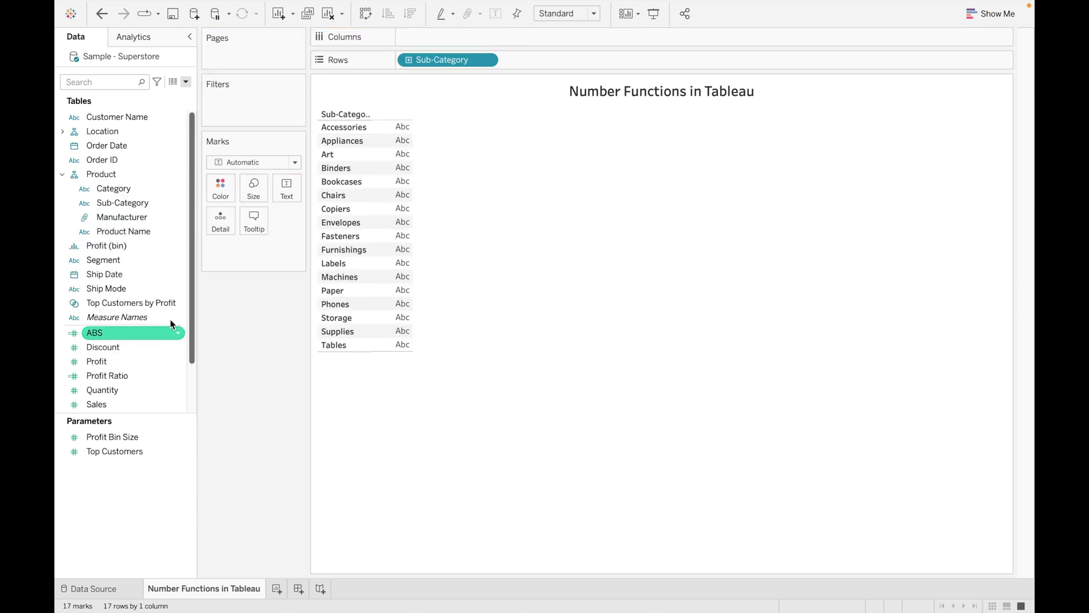
left_click_drag(113, 370, 286, 197)
scroll(102, 352, "down", 2)
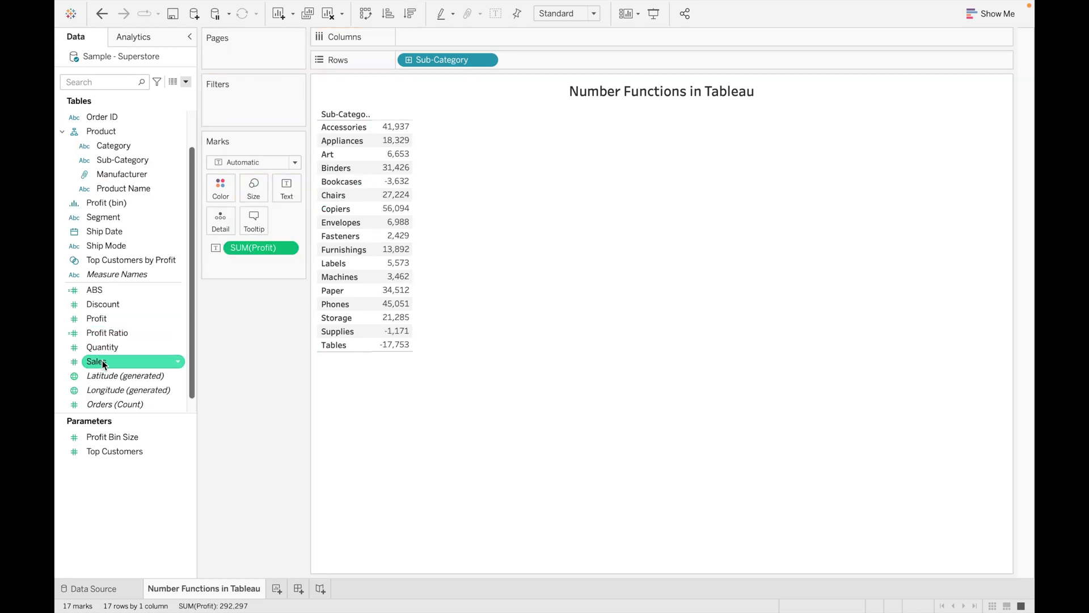
double_click(103, 363)
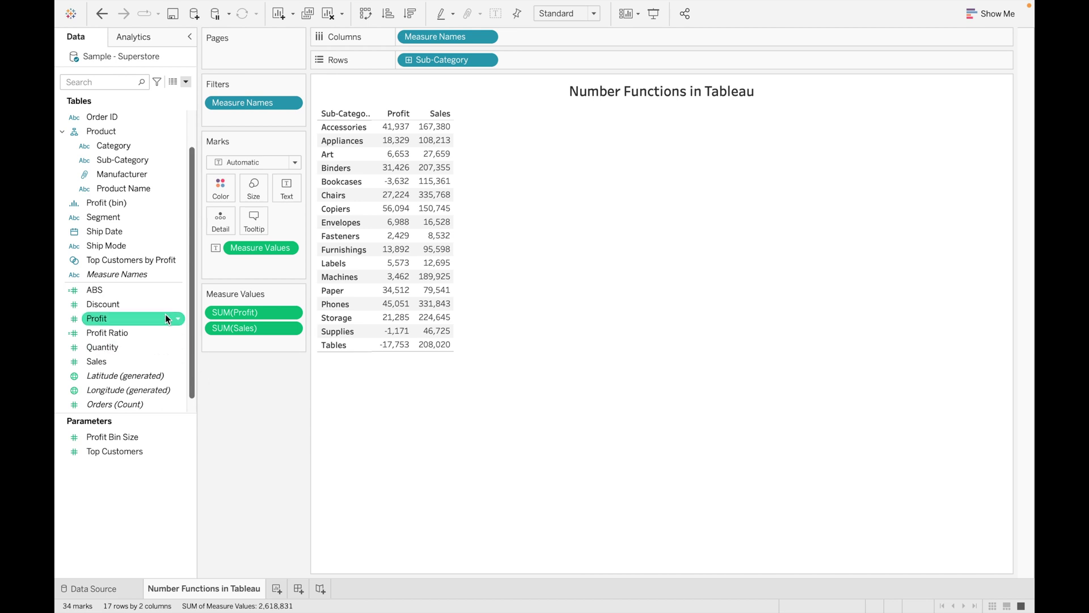
- Edit the ABS calculated field, replacing its formula with SUM([Profit])
right_click(176, 291)
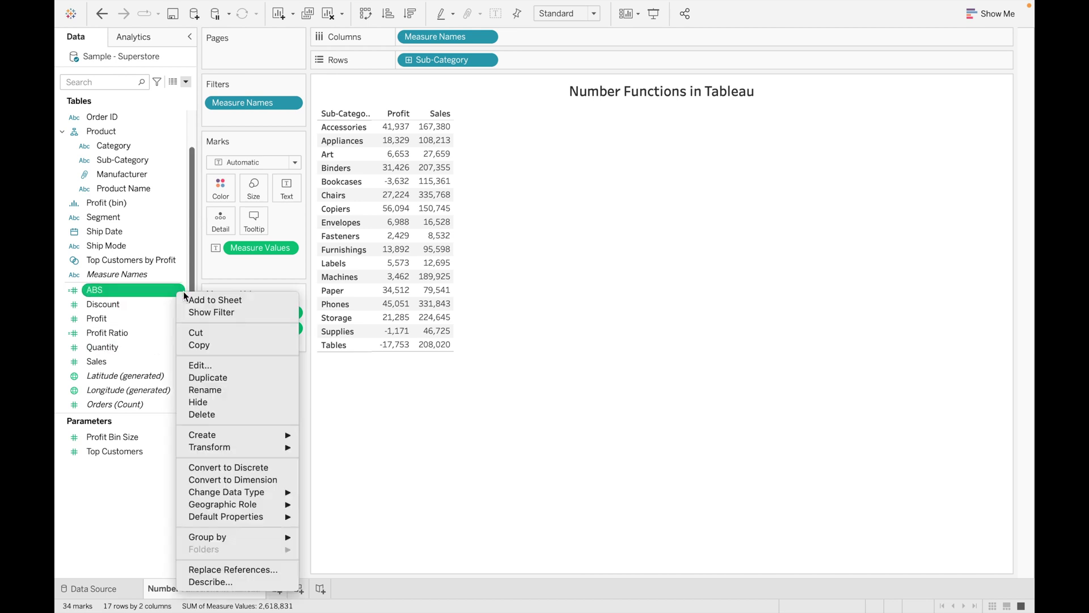
left_click(212, 365)
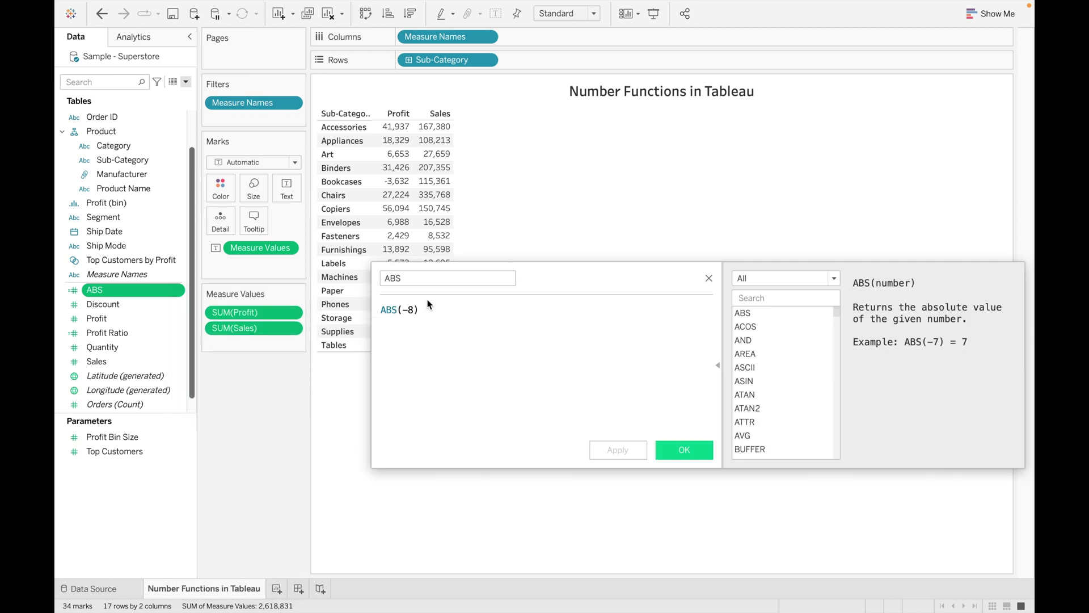
key("BackSpace")
key("BackSpace")
key("BackSpace")
key("BackSpace")
key("BackSpace")
key("BackSpace")
key("BackSpace")
type("SUM")
double_click(429, 325)
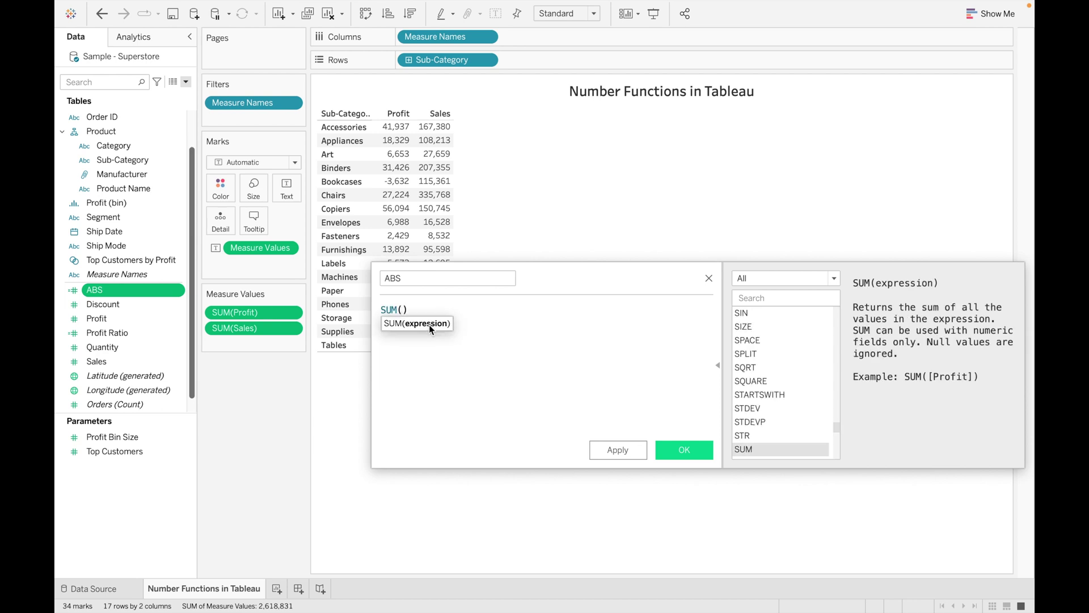
type("pro")
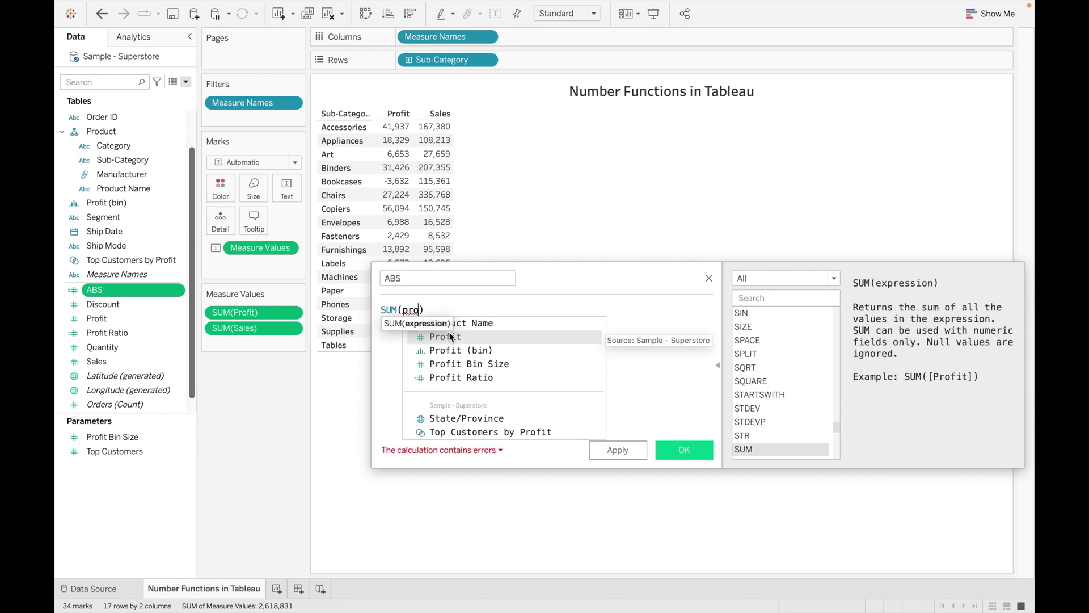
double_click(450, 336)
- Subtract SUM([Sales]) in the ABS formula, save it, and add ABS to the table's measure values below Sales
type("- ")
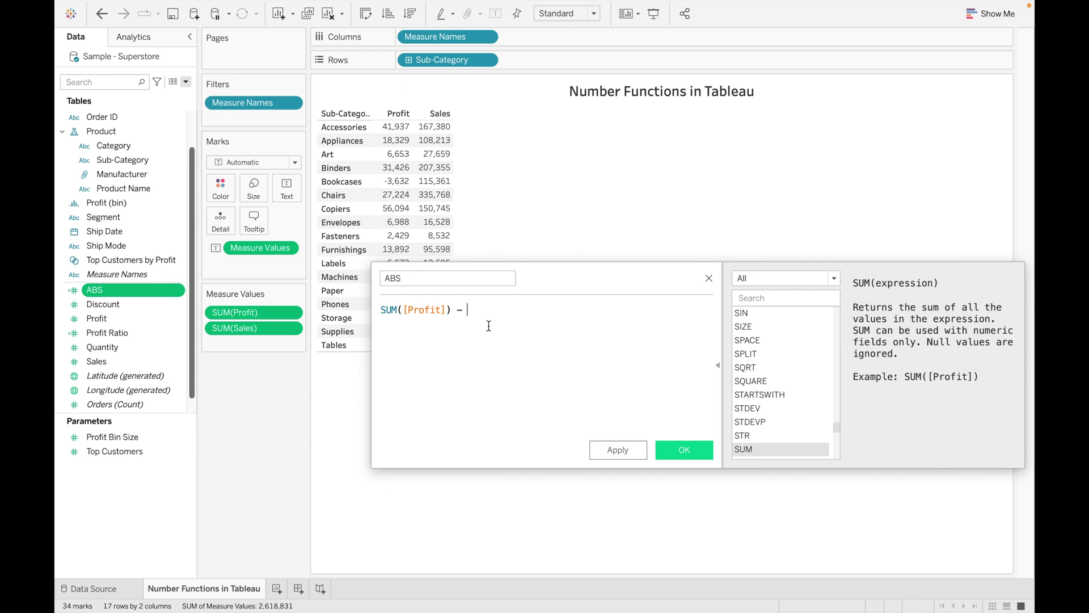
type("sum")
double_click(491, 328)
type("sales")
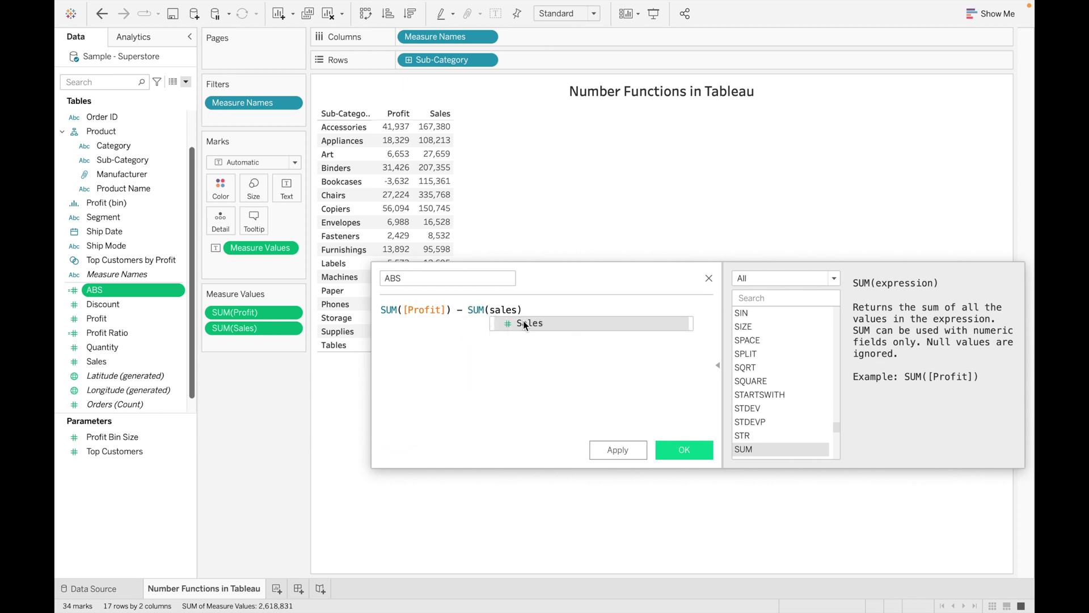
double_click(523, 323)
left_click(684, 450)
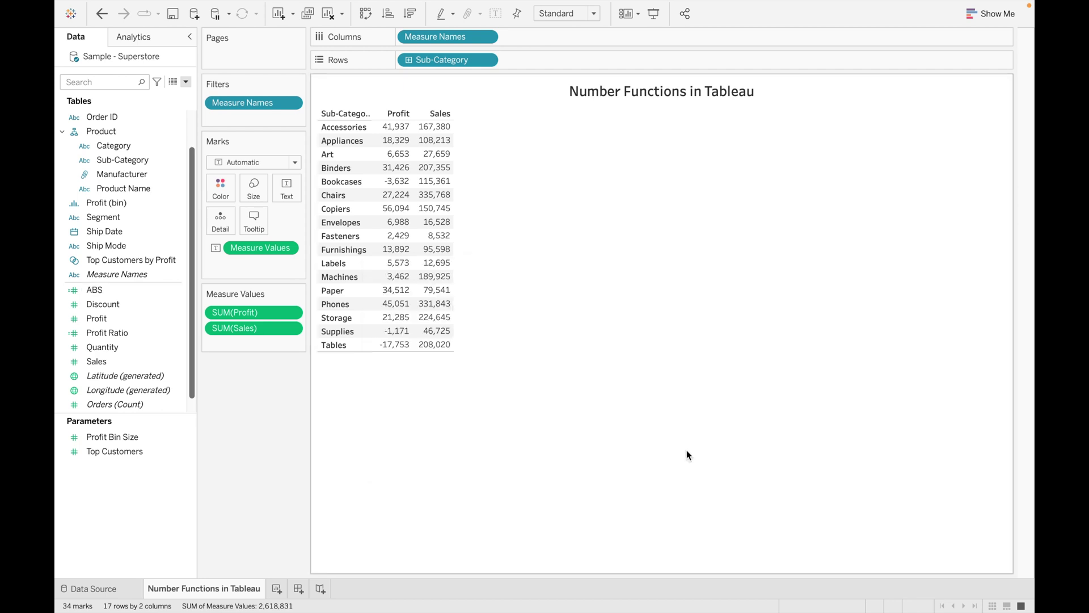
left_click_drag(101, 290, 226, 344)
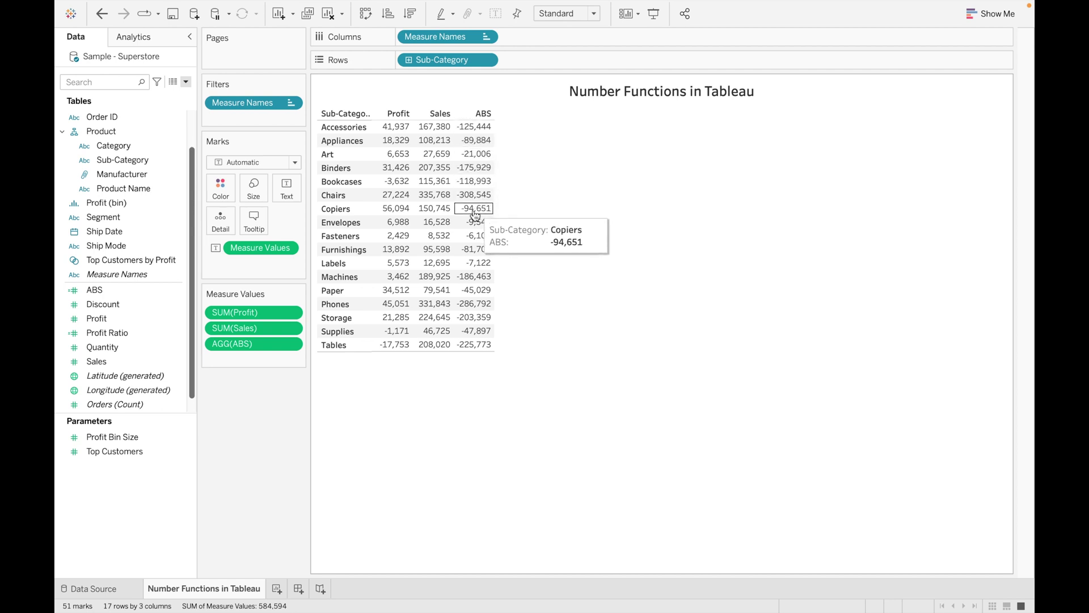
- Edit the ABS field so its formula returns the absolute difference: ABS(SUM([Profit]) - SUM([Sales]))
right_click(182, 288)
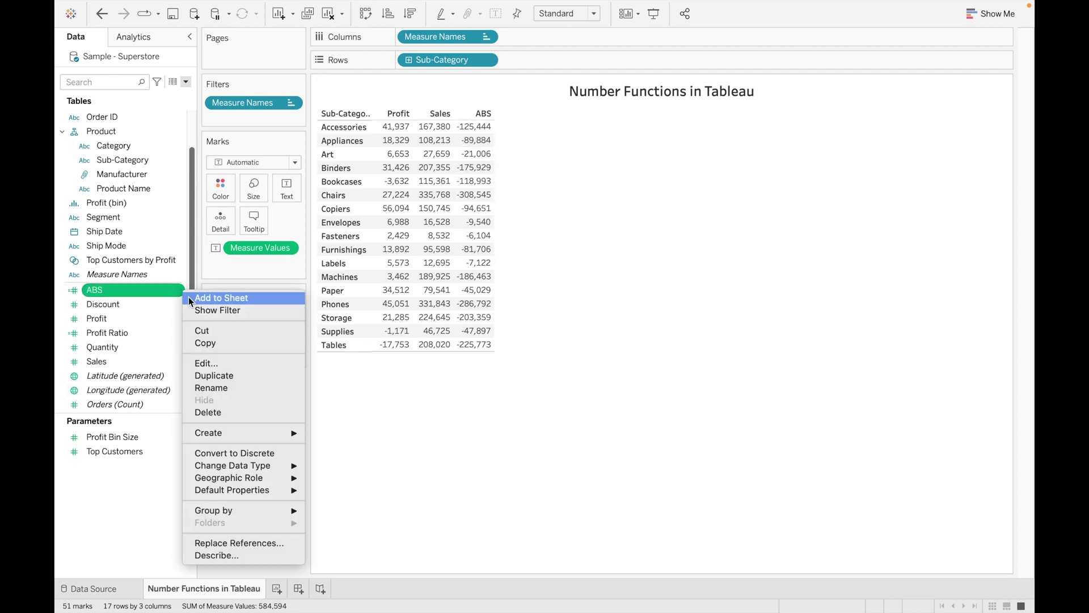
left_click(224, 366)
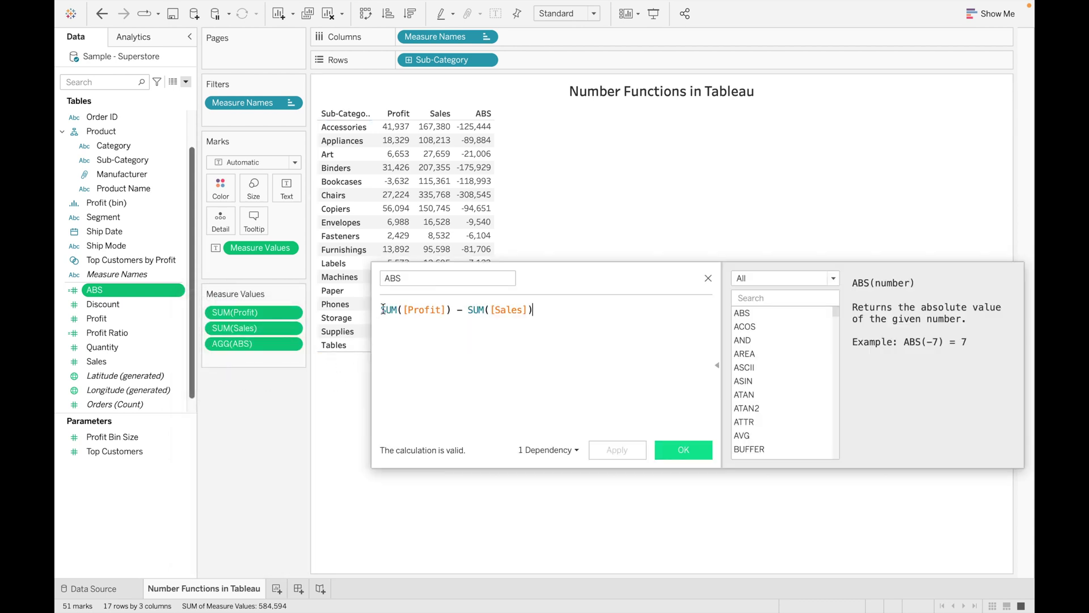
key("Delete")
key("Delete")
key("Delete")
type("ABS(")
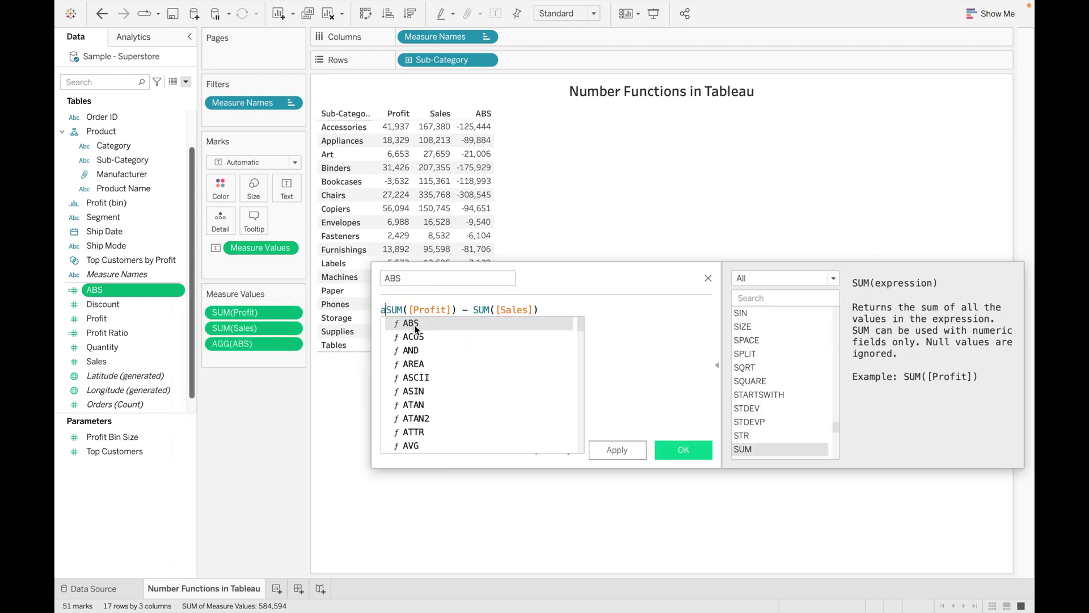
type("sum")
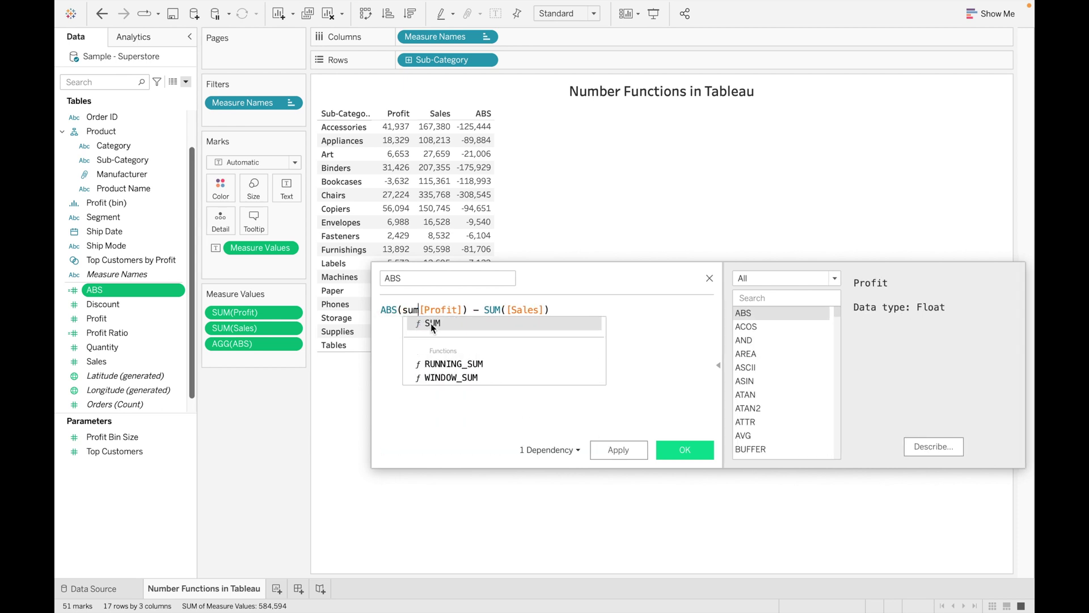
left_click(438, 323)
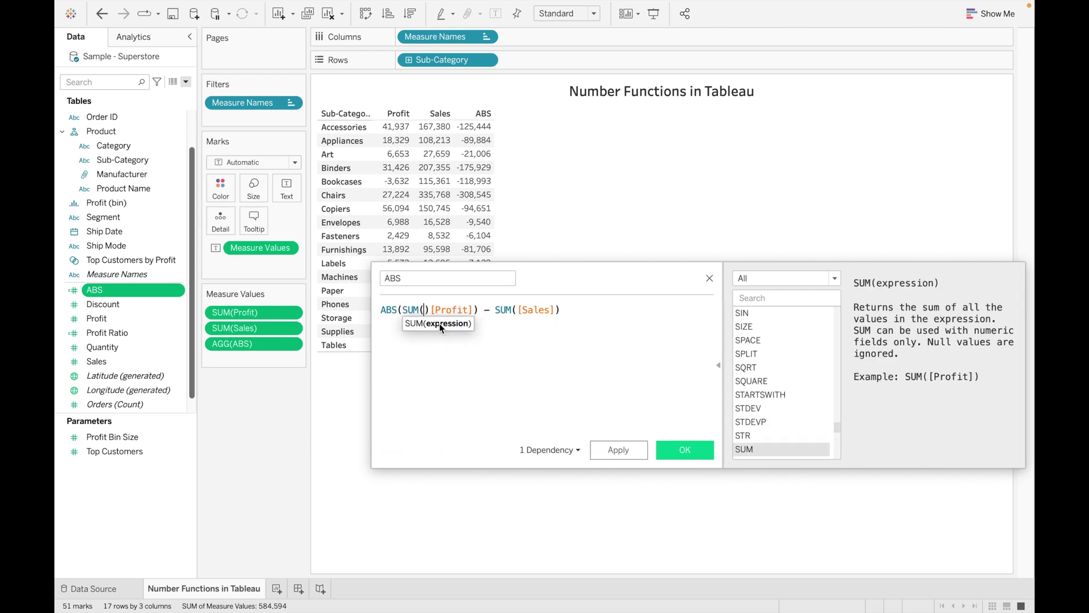
key("Delete")
key("Delete")
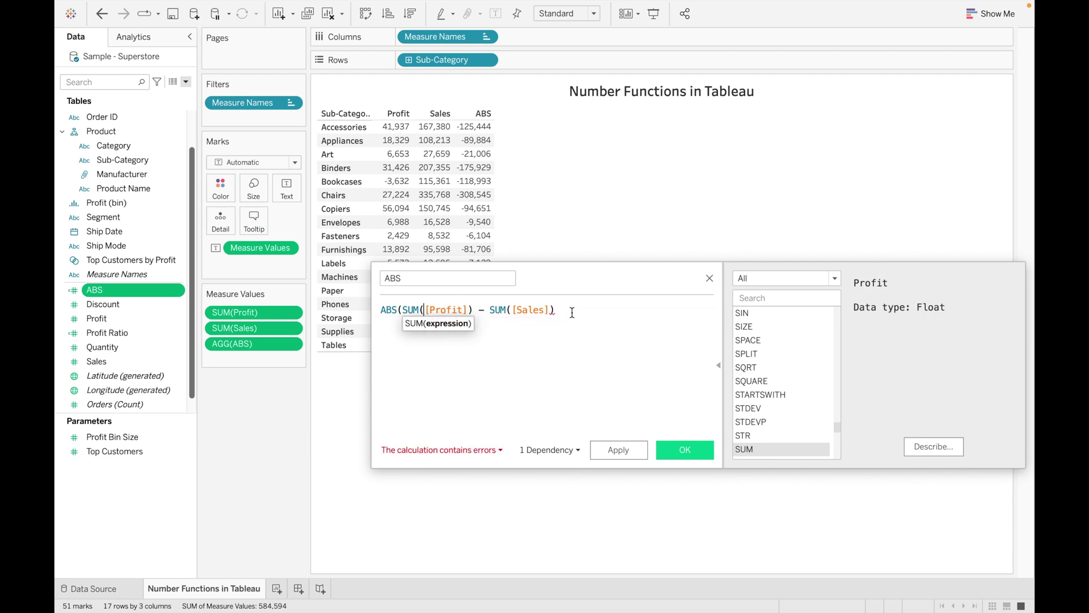
left_click(573, 312)
type(")")
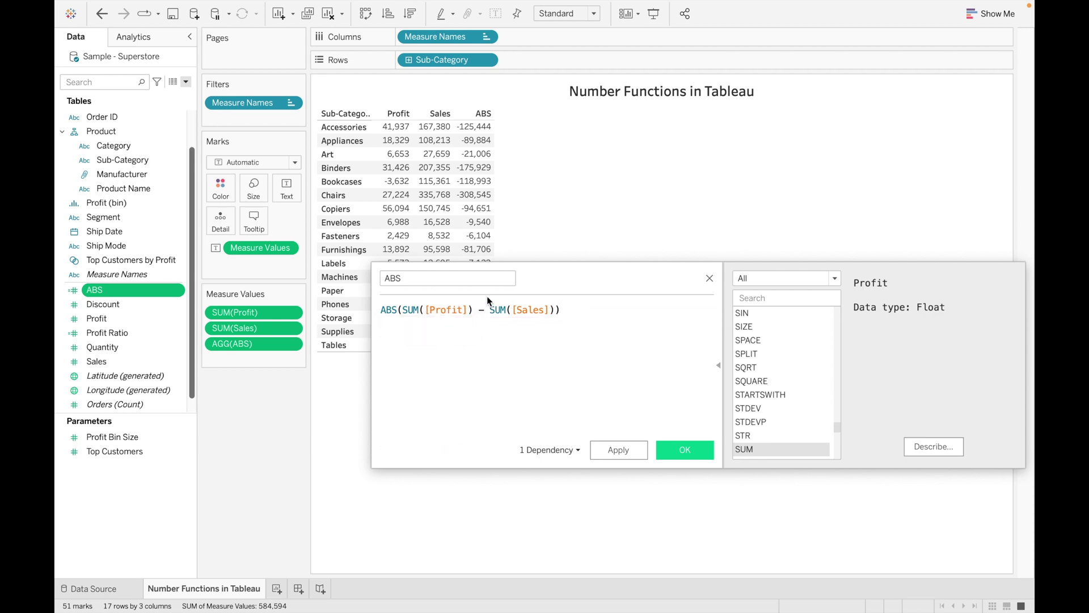
- Rename the calculated field to Difference ABS and save the calculation
left_click(463, 280)
double_click(463, 280)
key("BackSpace")
type("Difference ABS")
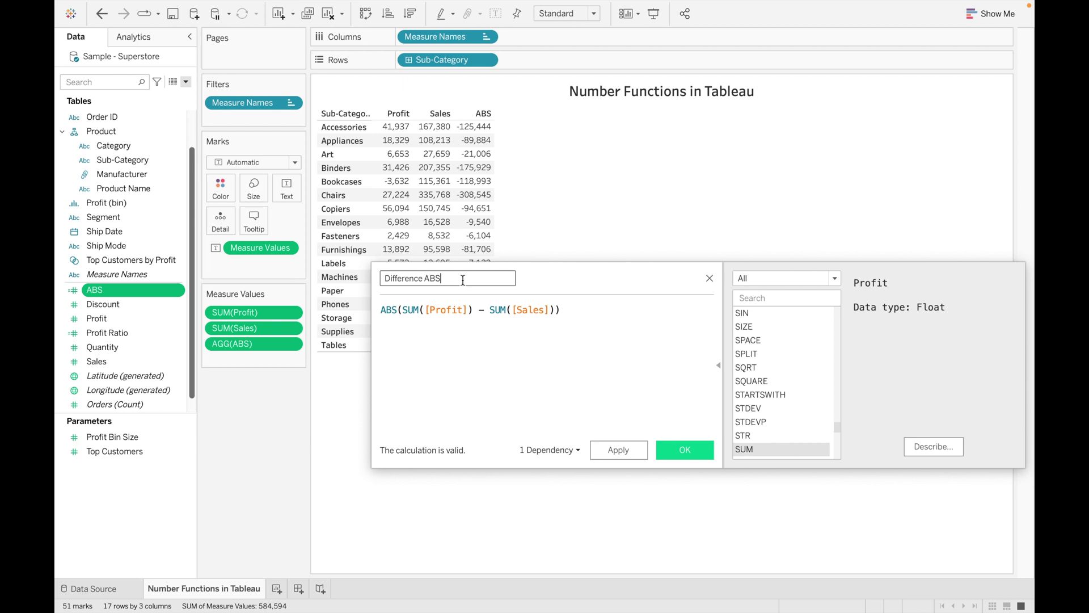
left_click(689, 447)
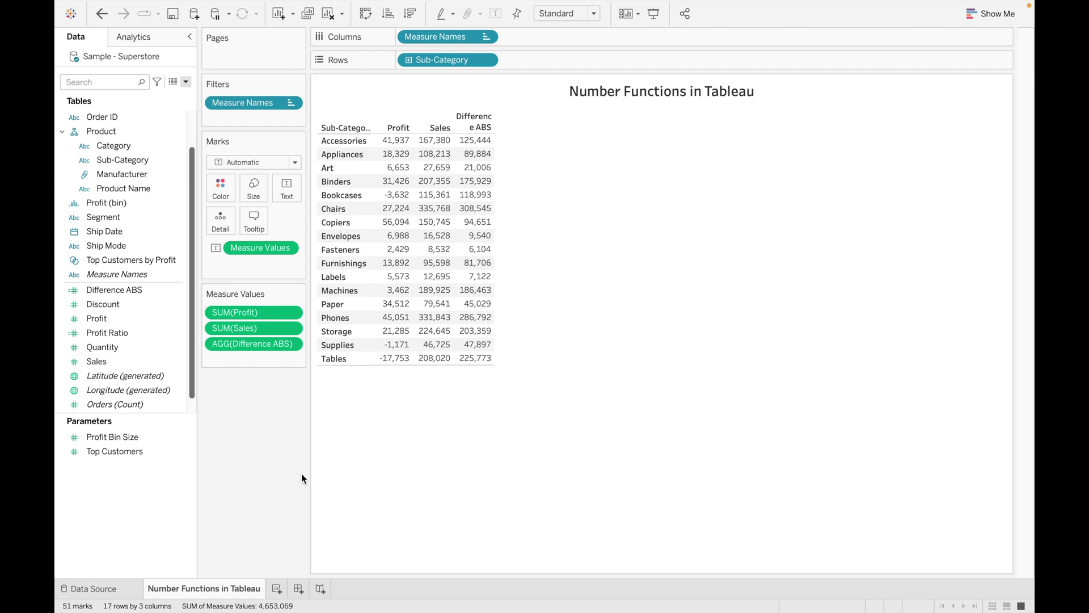
- Add a new worksheet and name it Round
left_click(278, 588)
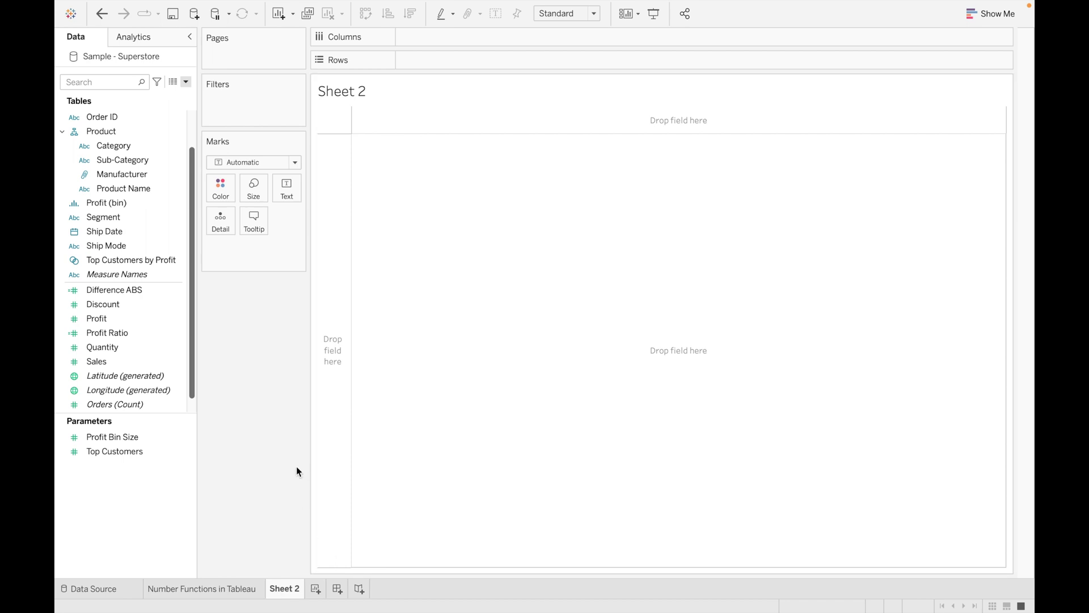
double_click(292, 588)
type("Round")
key("Return")
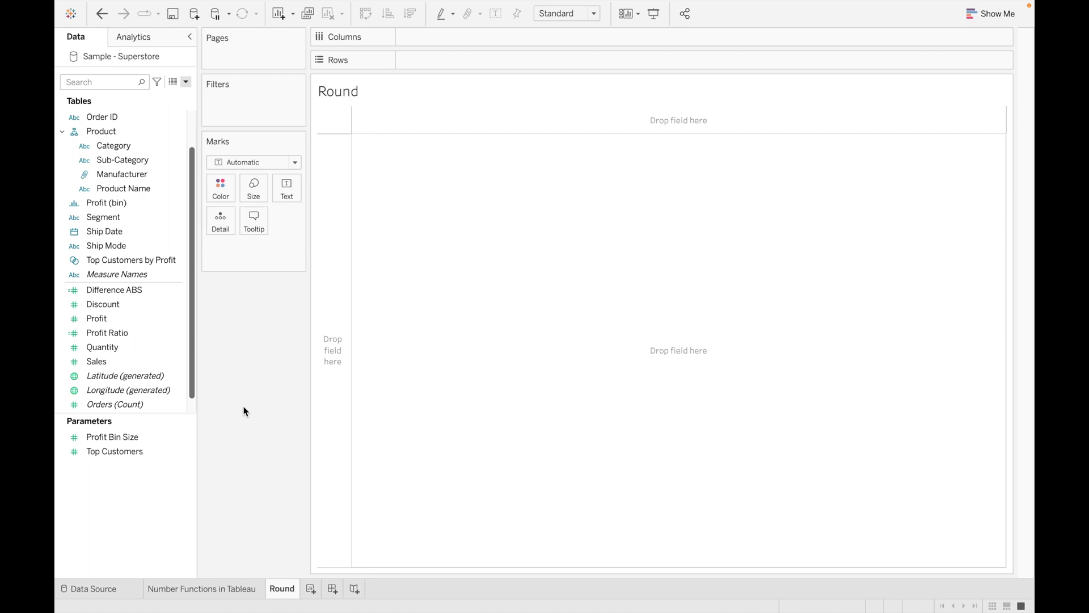
- Create a calculated field named Round with the formula ROUND(4.5567) and save it
left_click(61, 133)
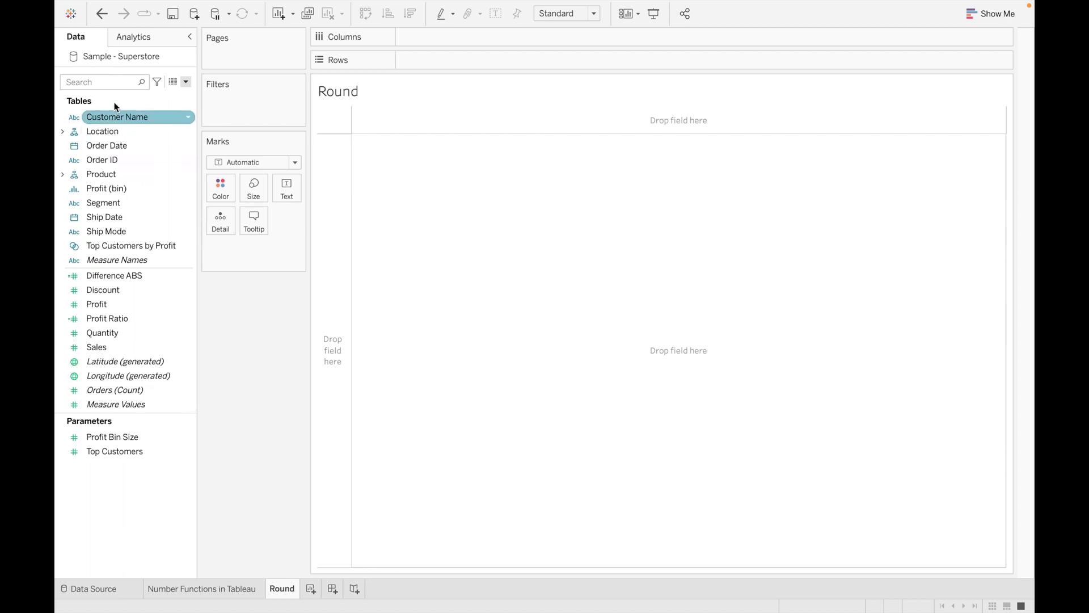
left_click(185, 82)
left_click(176, 96)
type("Round")
left_click(400, 310)
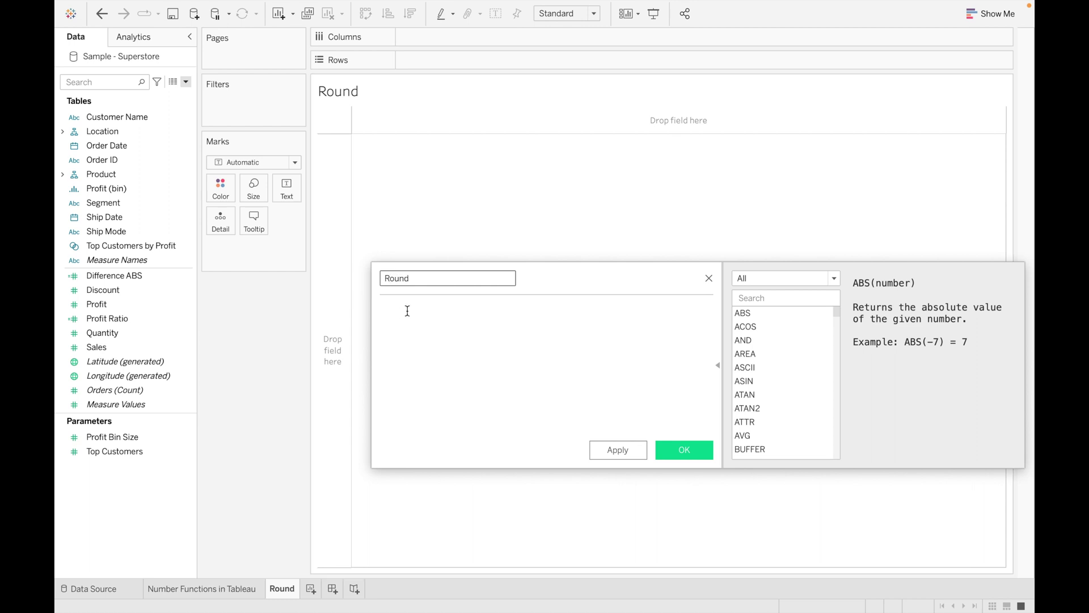
type("Rou")
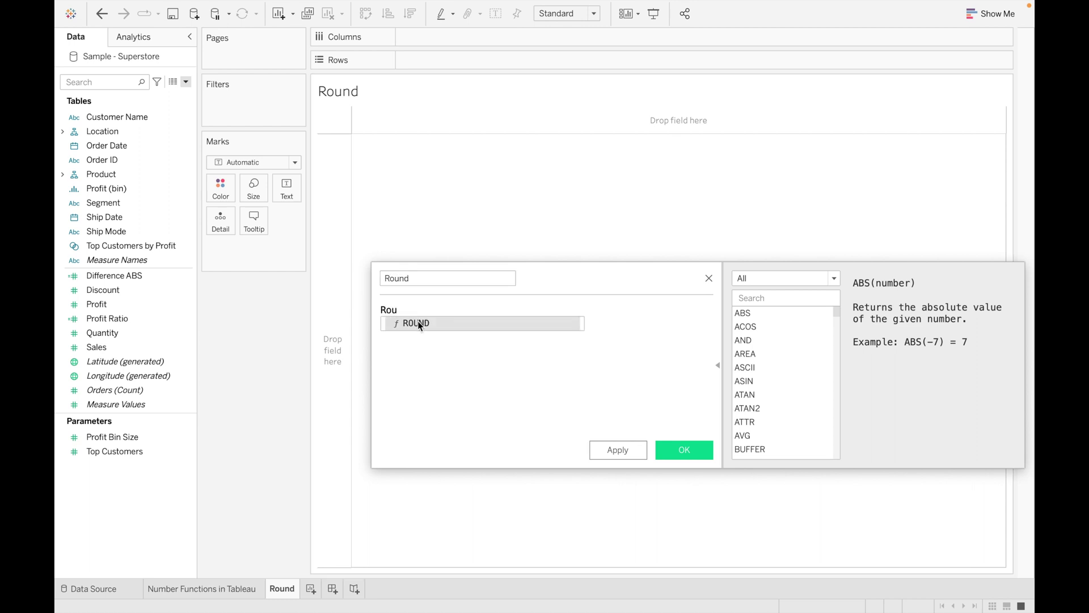
double_click(419, 322)
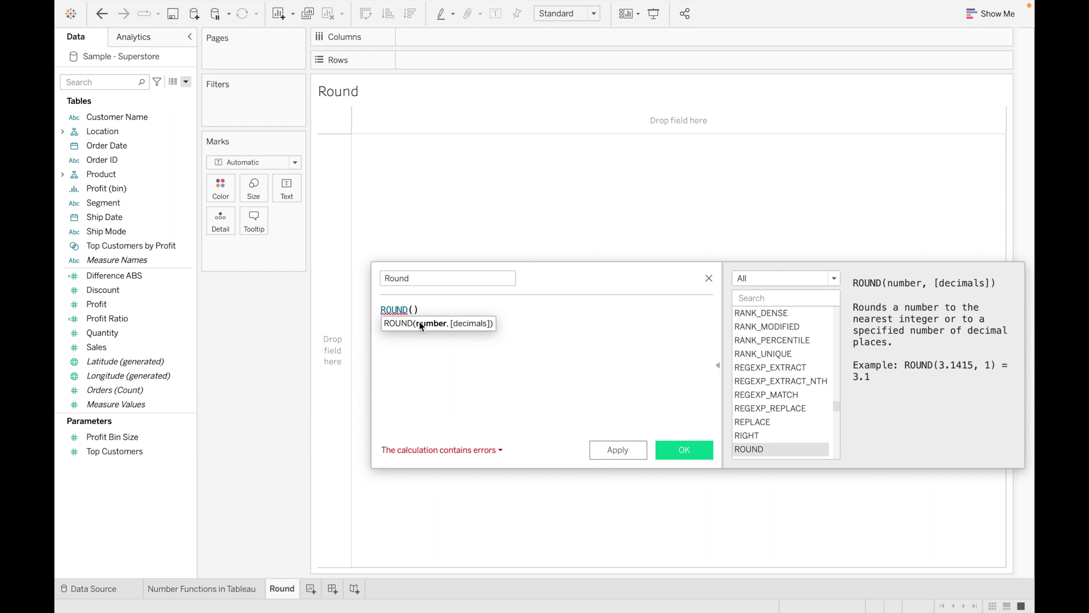
type("4.55")
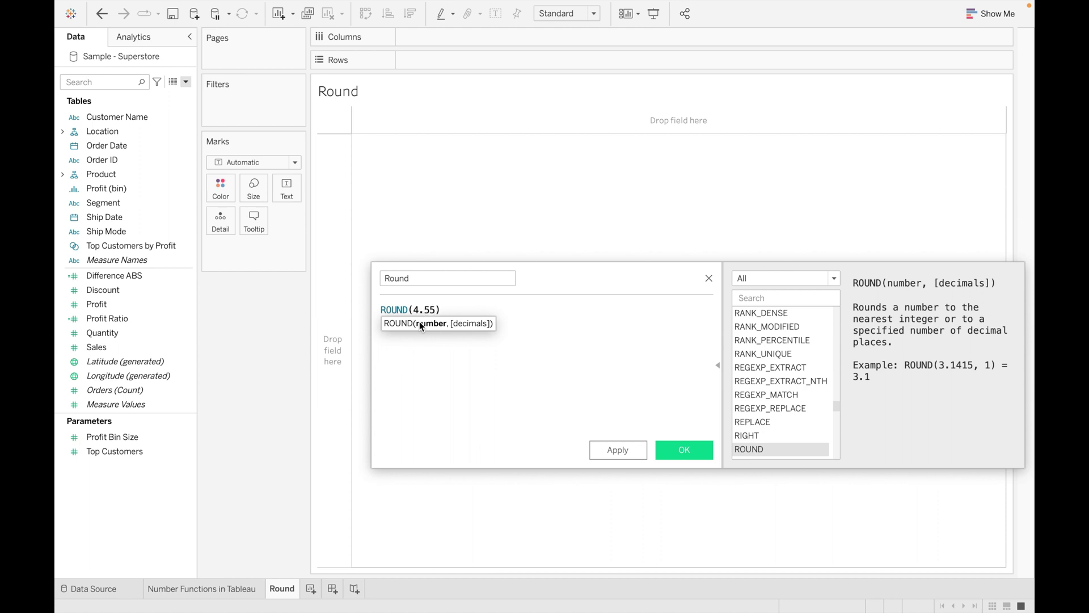
type("67")
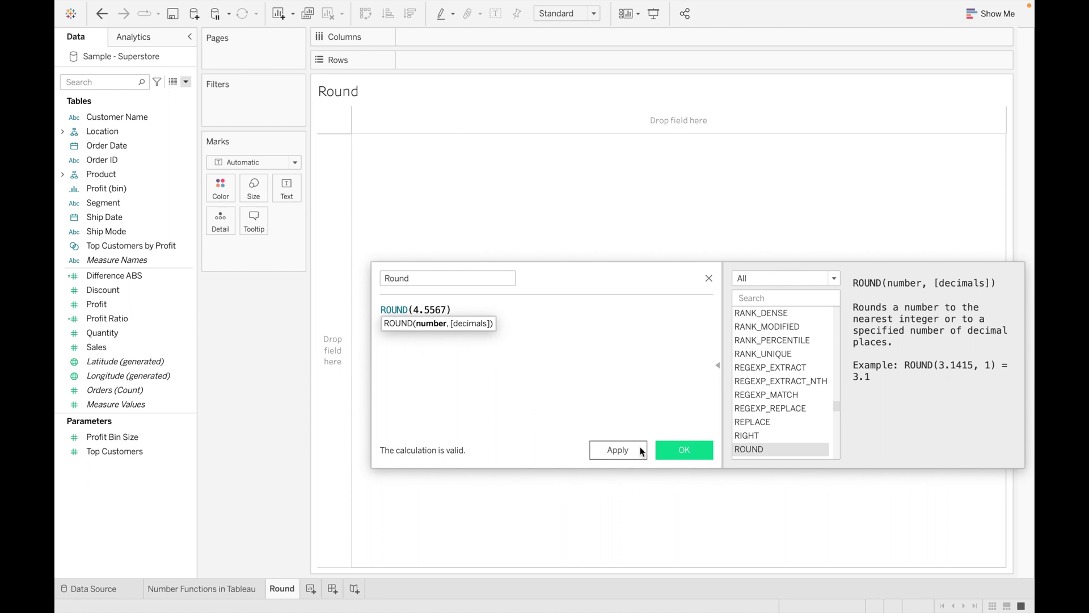
left_click(674, 451)
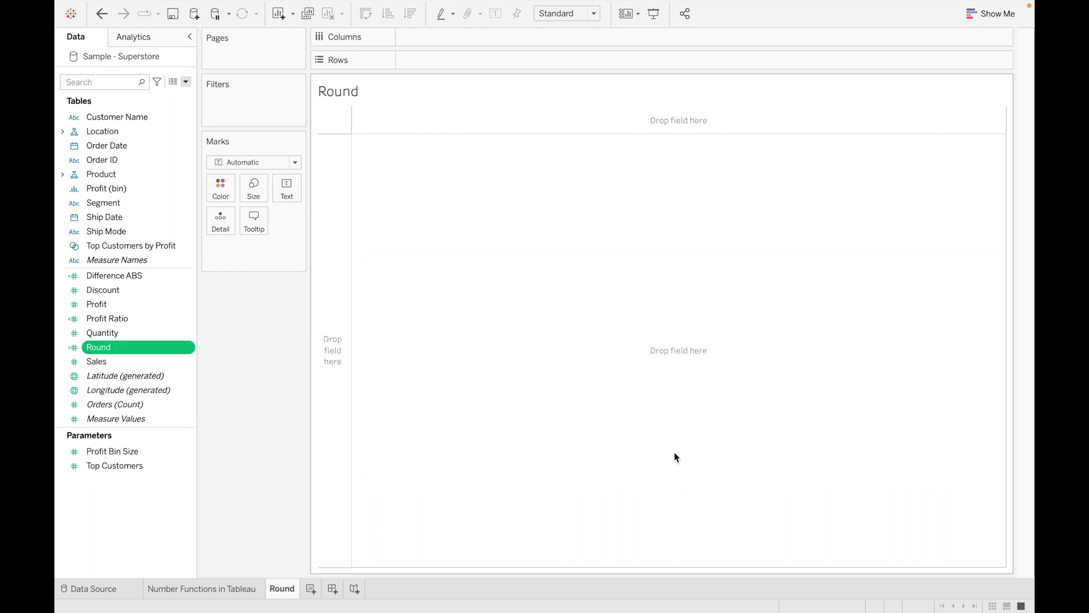
- Show the Round field as text on the worksheet and change it from a sum to a dimension
left_click_drag(140, 344, 296, 192)
left_click(289, 247)
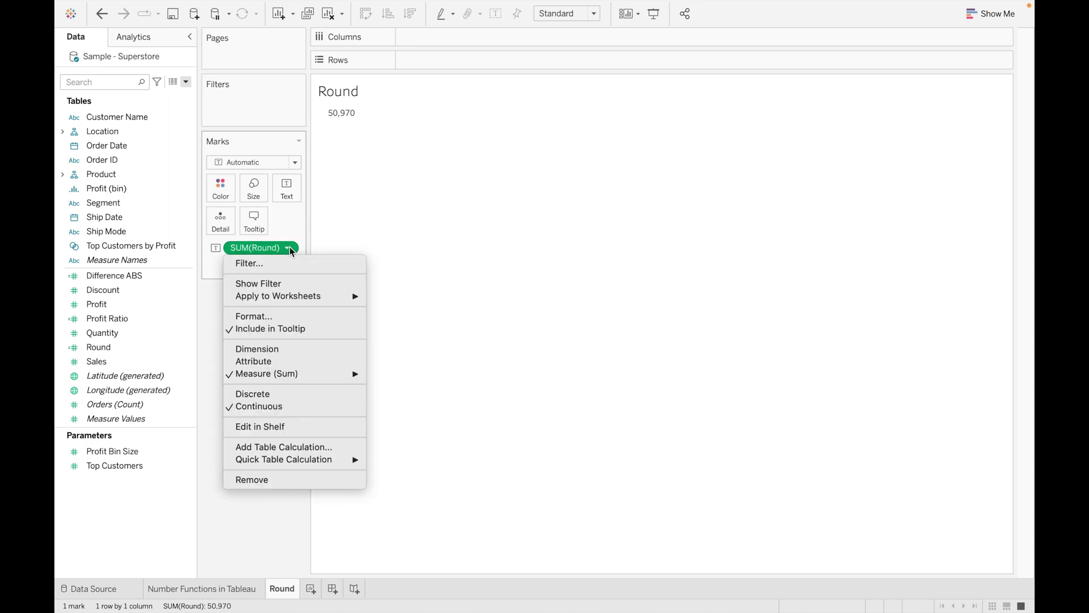
left_click(293, 350)
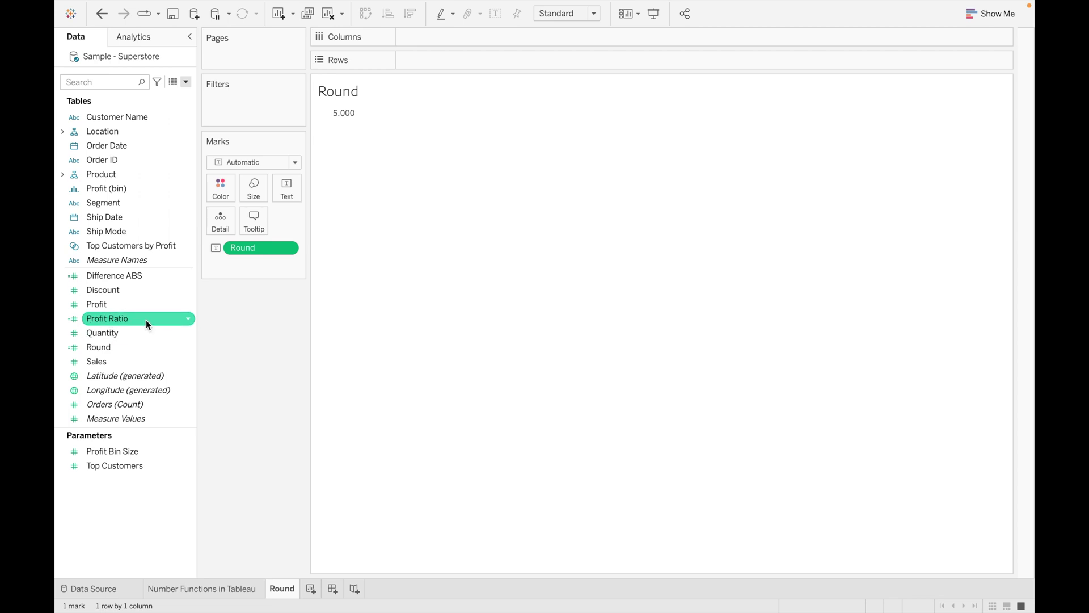
- Edit the Round calculated field so its formula reads ROUND(4.4567), and apply the change
left_click(187, 348)
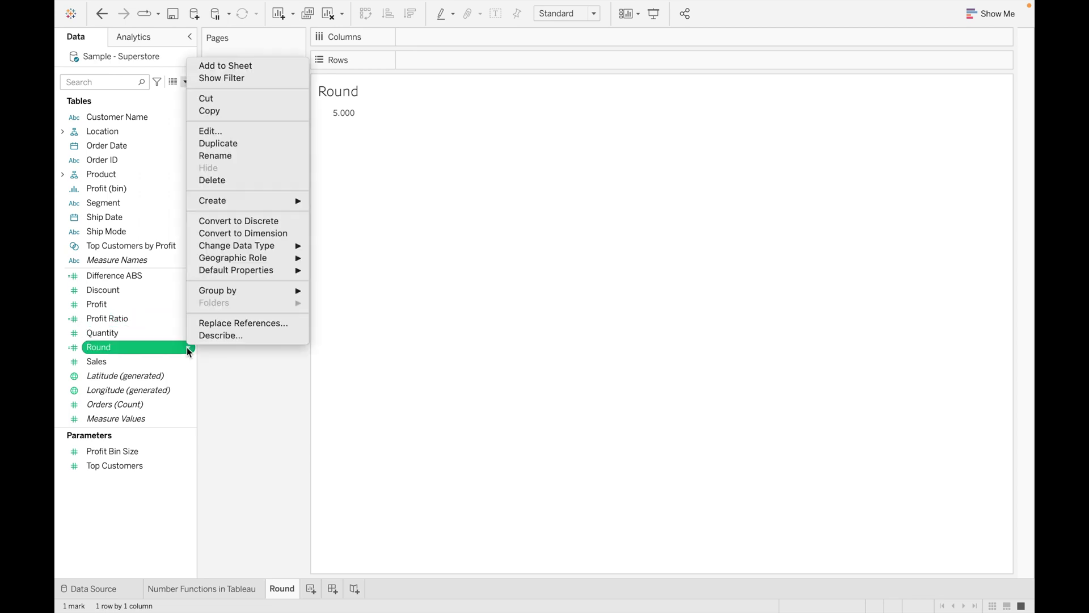
left_click(237, 131)
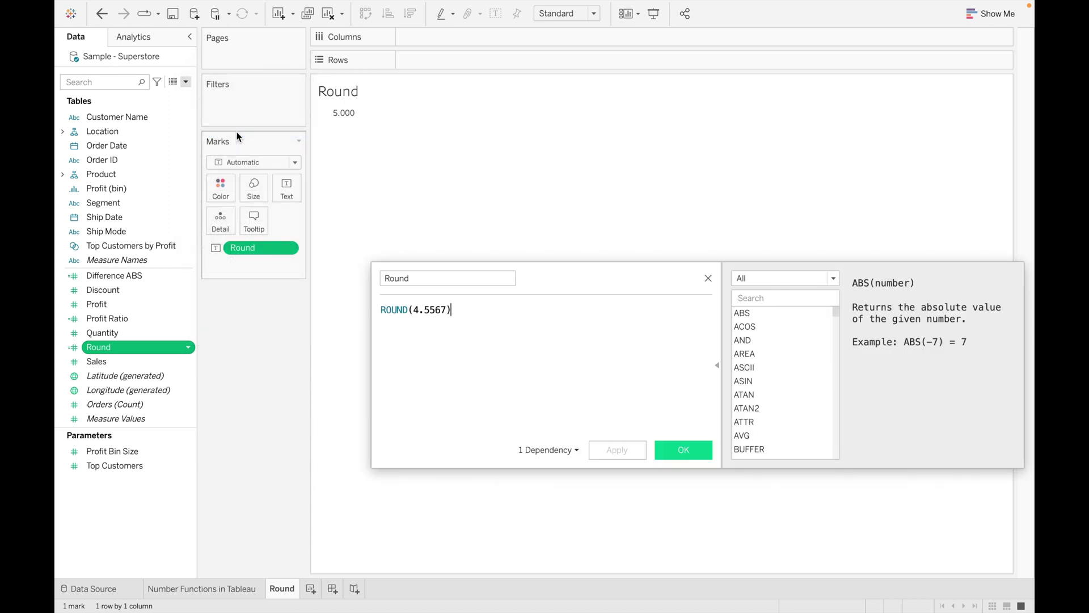
left_click_drag(564, 274, 578, 220)
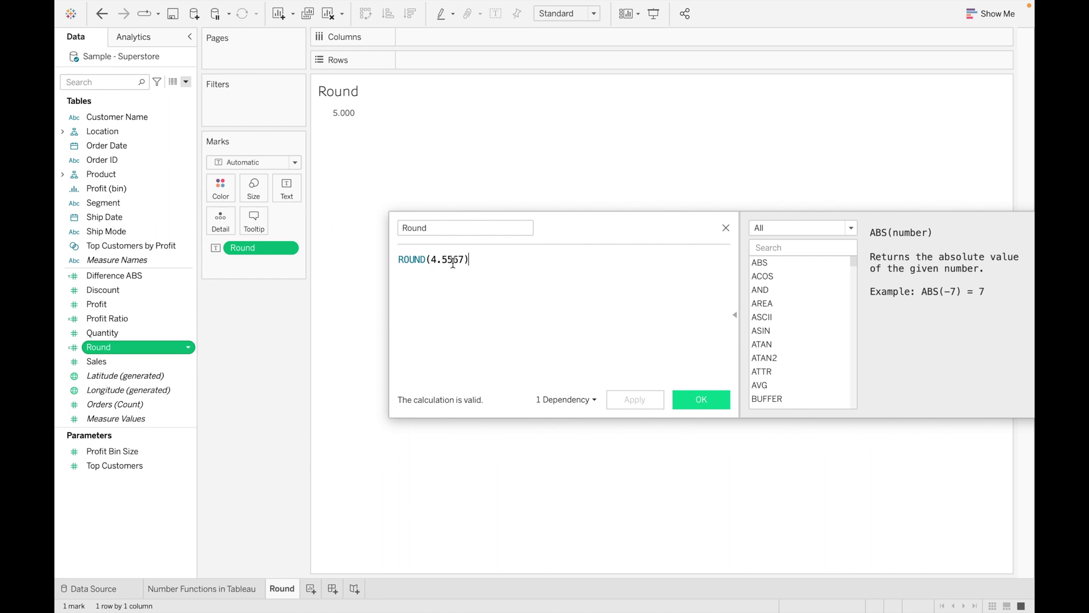
left_click(447, 259)
key("BackSpace")
type("4")
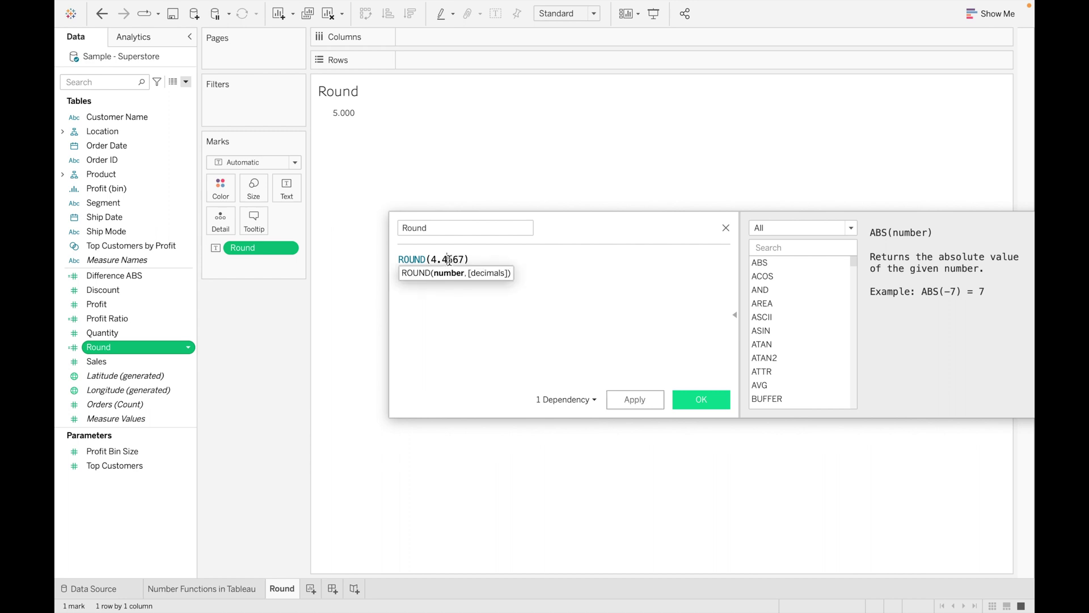
left_click(638, 399)
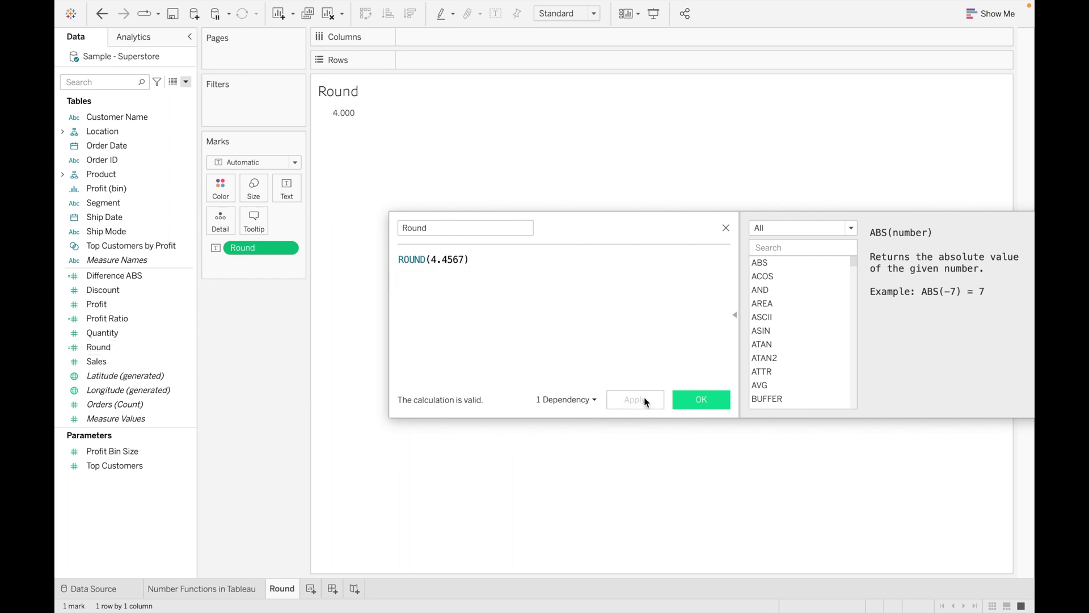
- Add a decimals argument of 2 to the formula, making it ROUND(4.4567,2), apply it and inspect the worksheet value
left_click(466, 260)
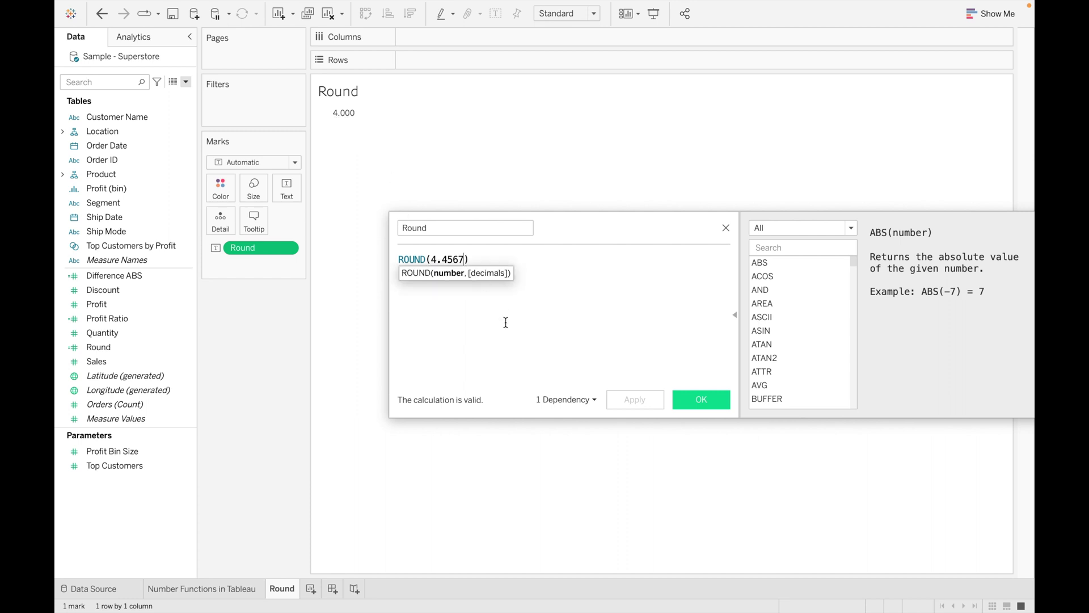
type(",")
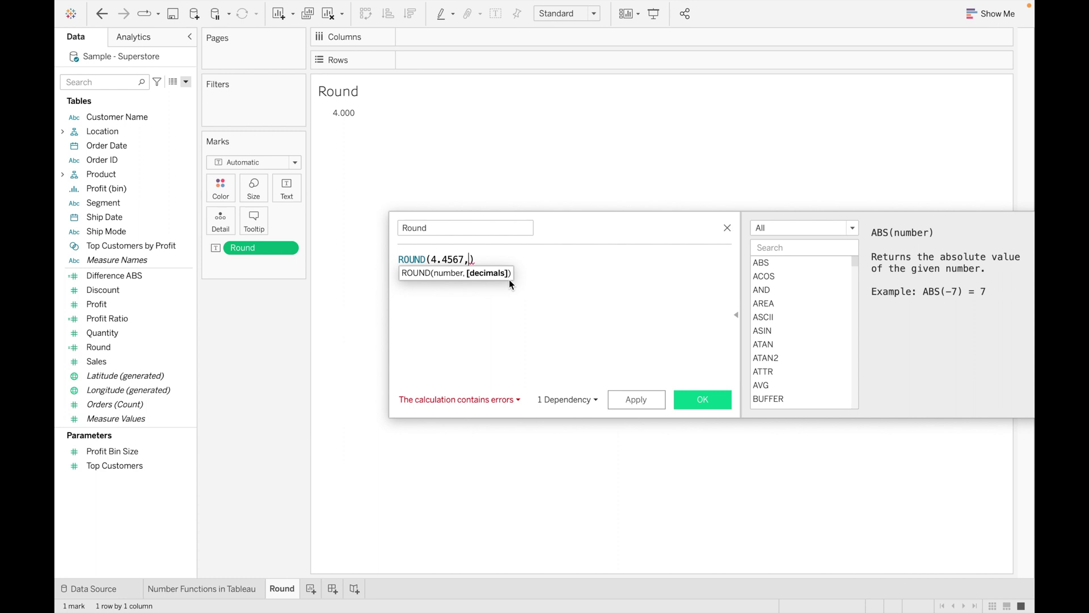
type("2")
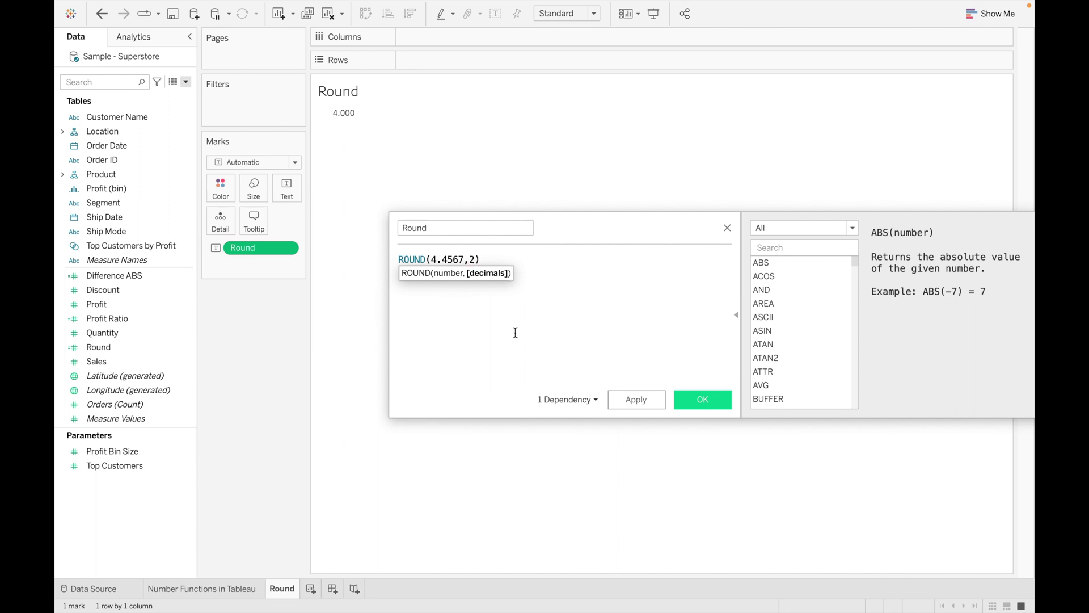
left_click(635, 399)
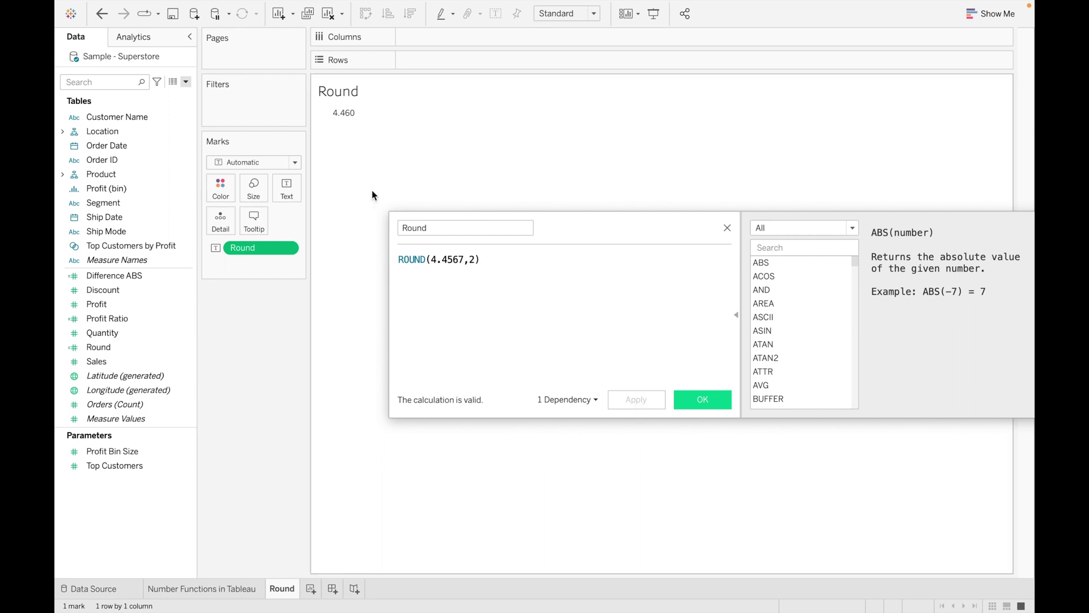
mouse_move(339, 116)
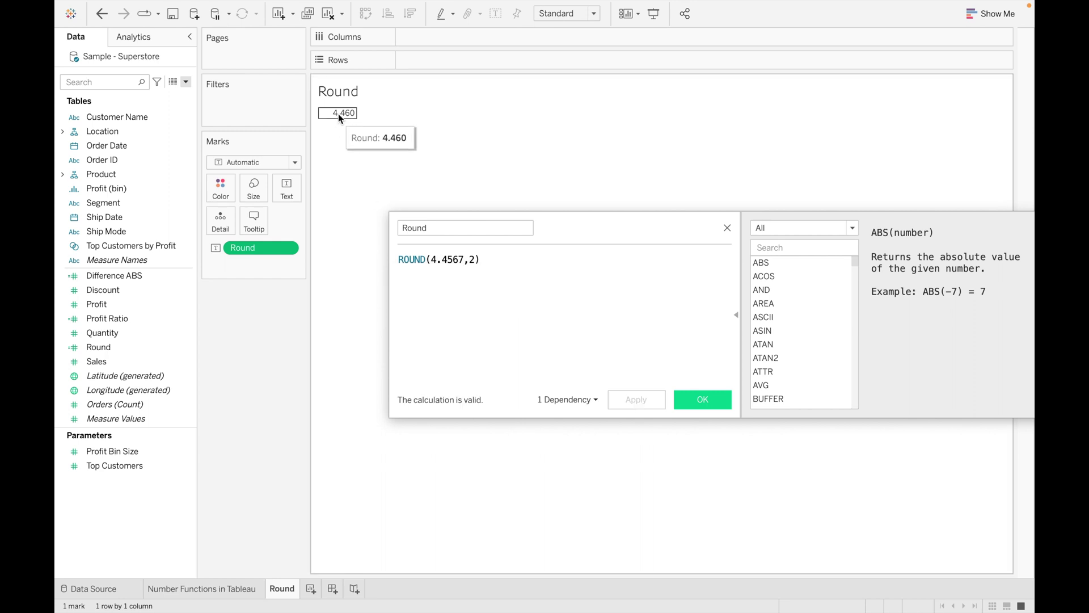
- Set the decimals argument of the Round formula to 3 and apply the change
left_click(477, 265)
key("BackSpace")
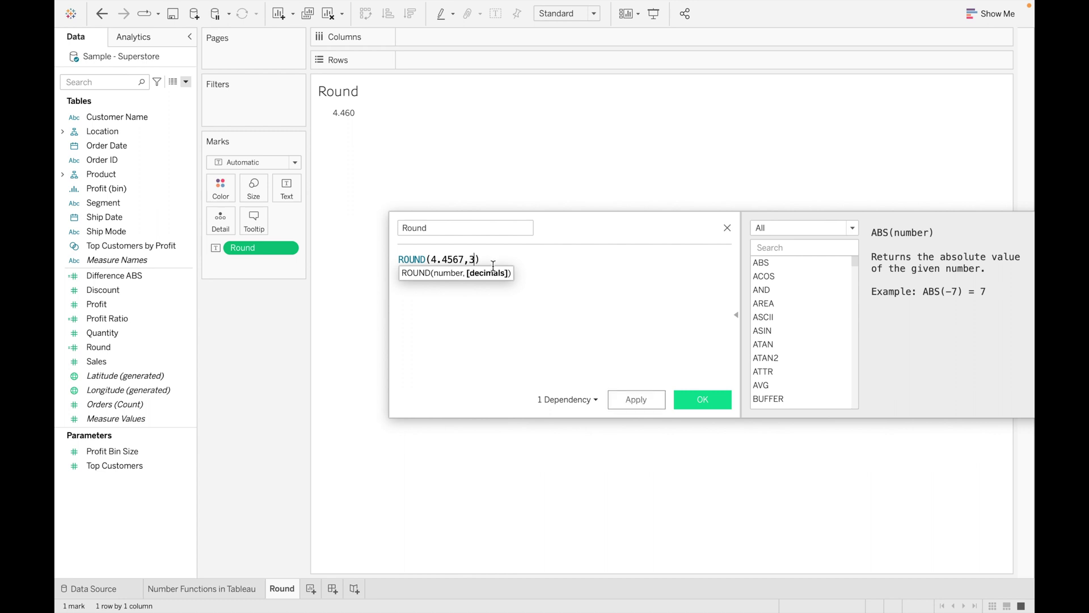
left_click(632, 400)
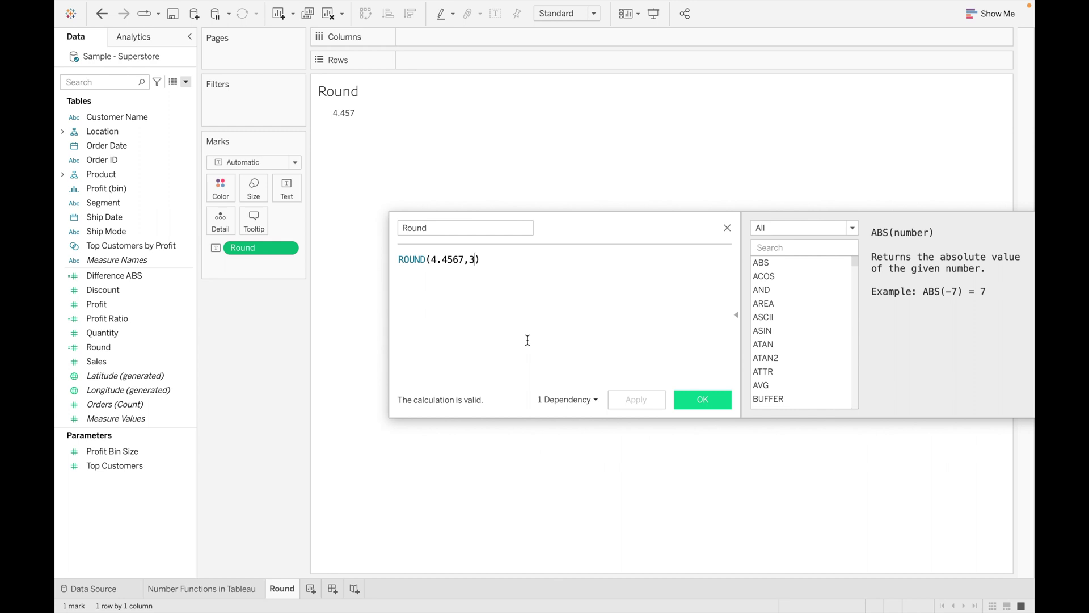
- Change the Round formula to ROUND(4.4567678,4), apply it and save the calculation
key("BackSpace")
type("5")
key("BackSpace")
type("4")
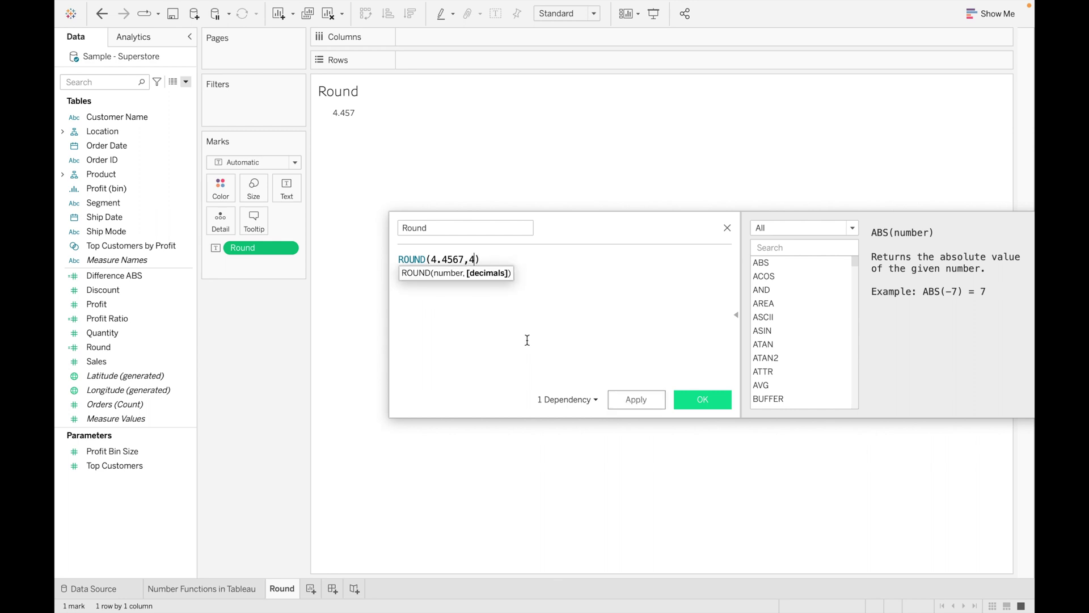
left_click(463, 259)
type("678")
left_click(651, 399)
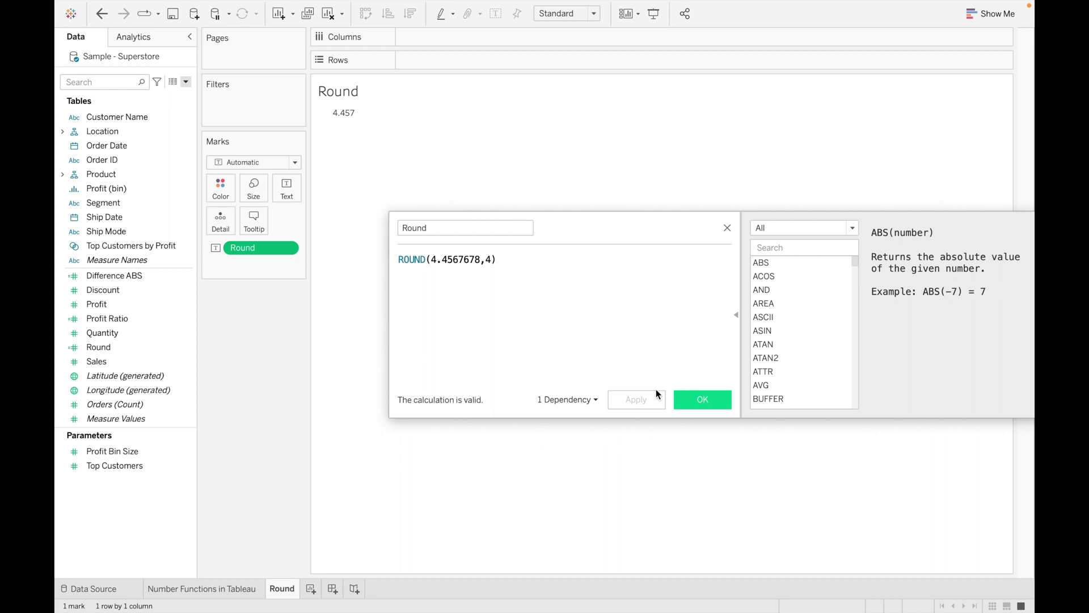
left_click(702, 392)
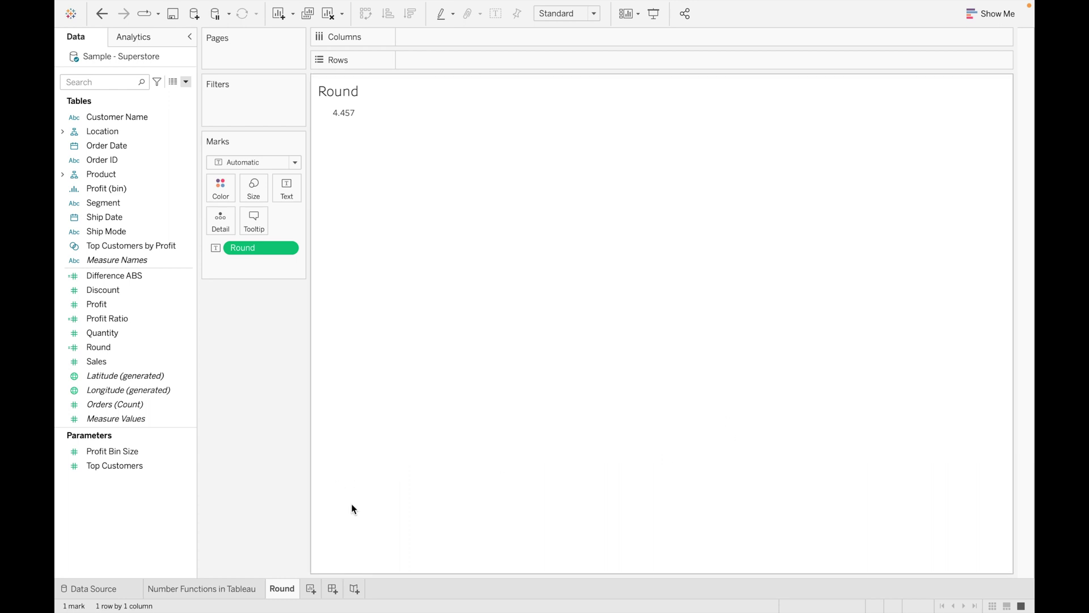
- Add a new worksheet and name it Floor
left_click(311, 589)
double_click(316, 590)
type("Floor")
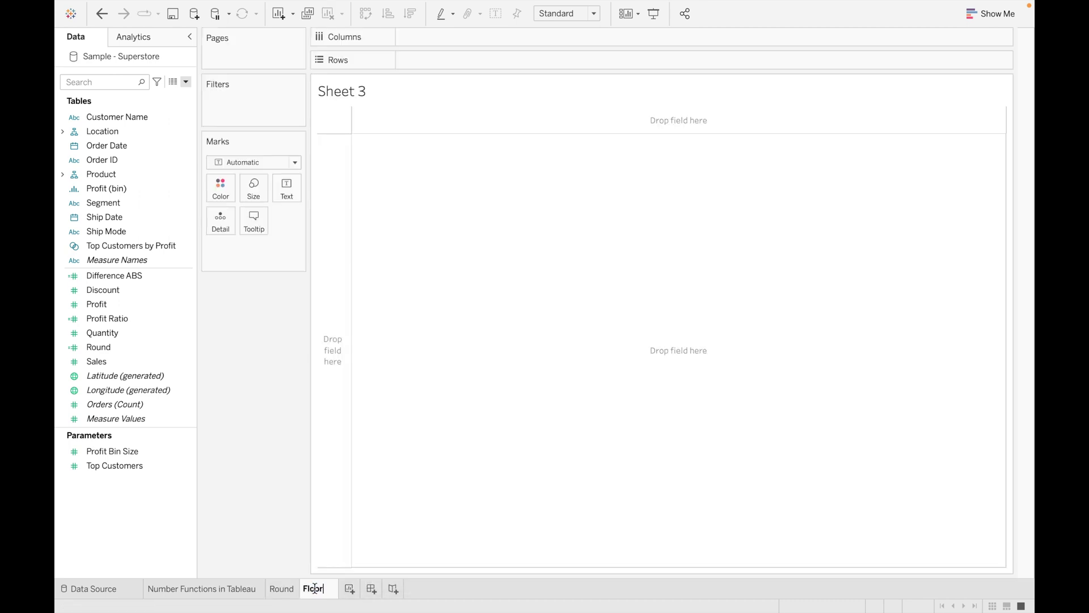
key("Return")
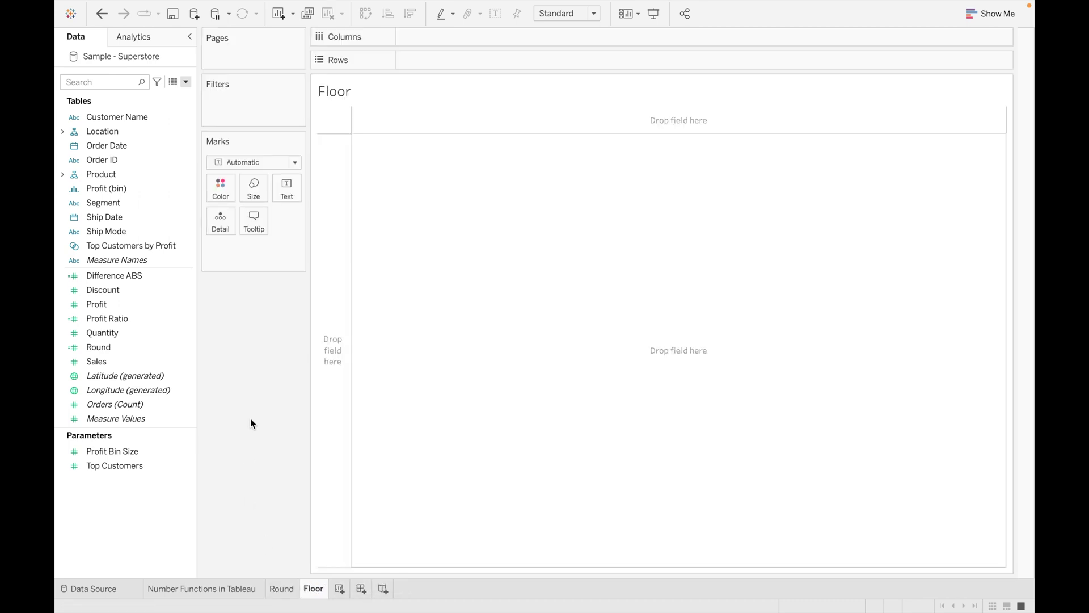
- Create a calculated field named Floor with the formula FLOOR(10.4567) and save it
left_click(187, 82)
left_click(179, 93)
type("Floor")
left_click(410, 267)
type("Floor")
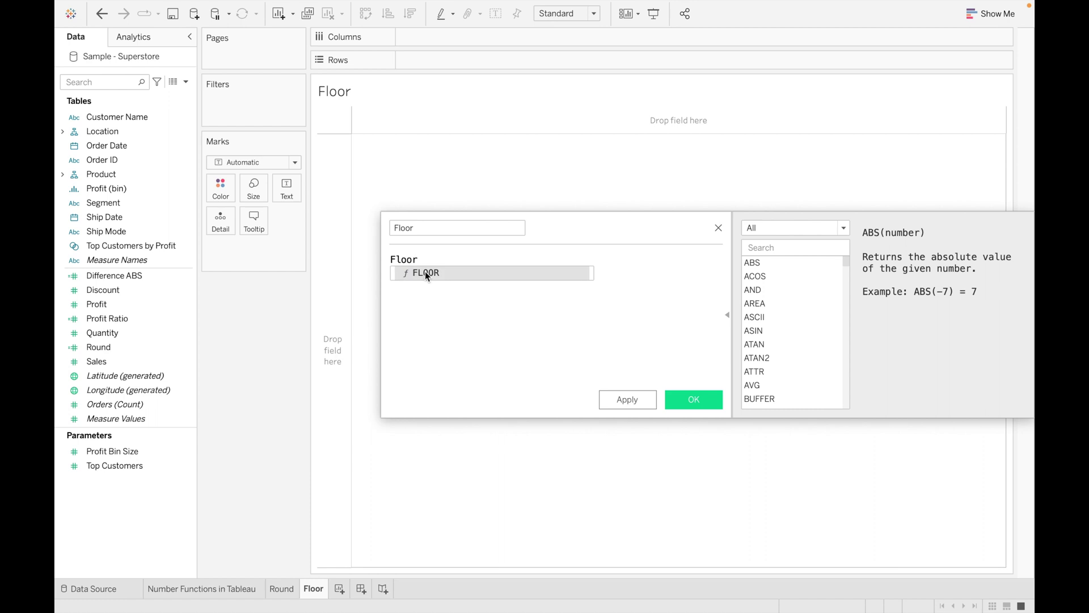
left_click(425, 273)
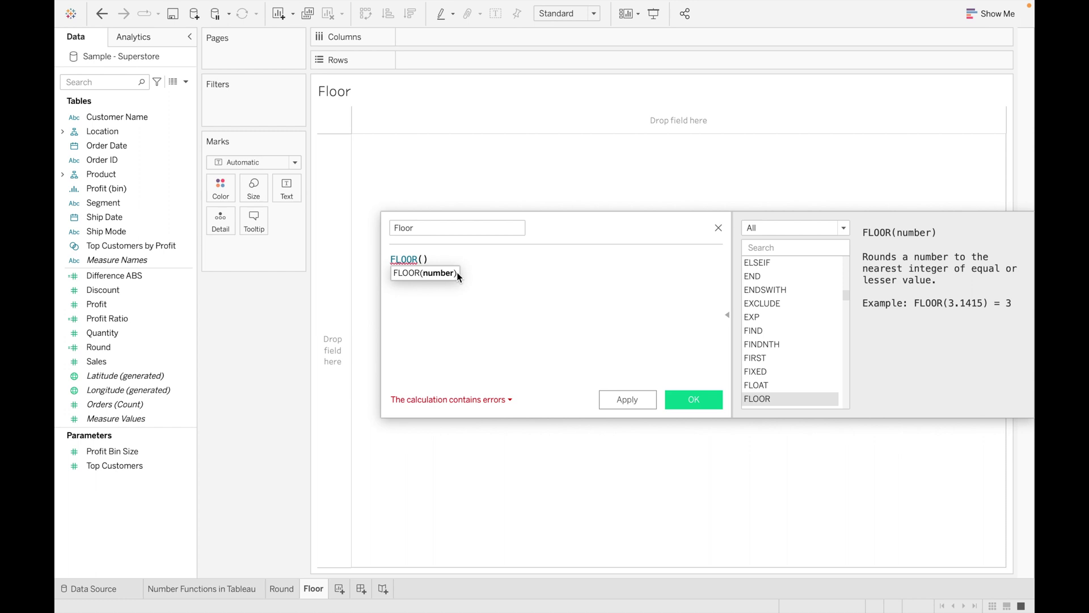
left_click(424, 260)
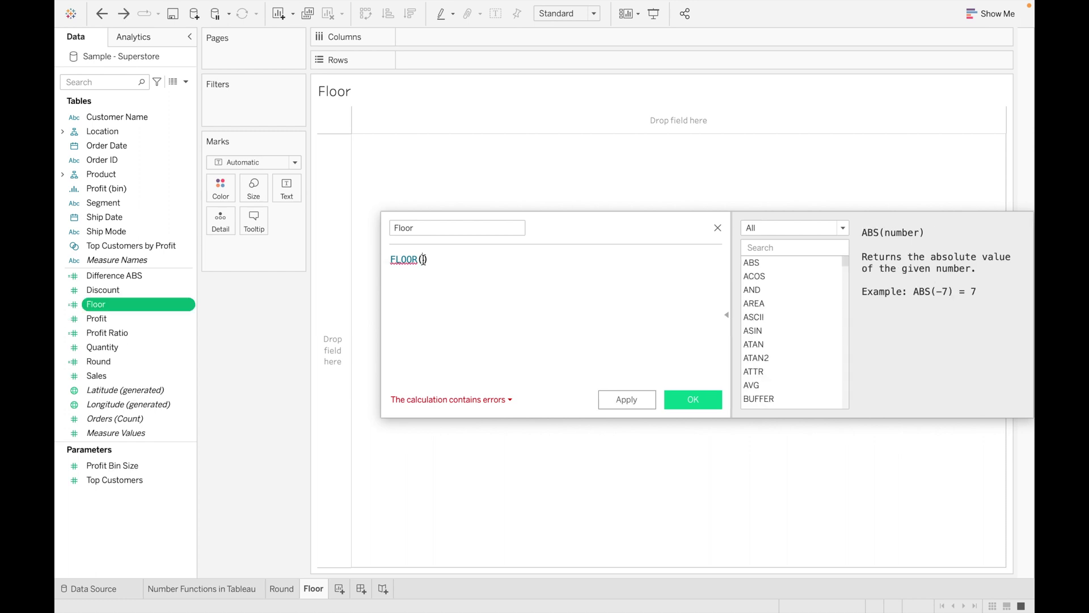
type("10.")
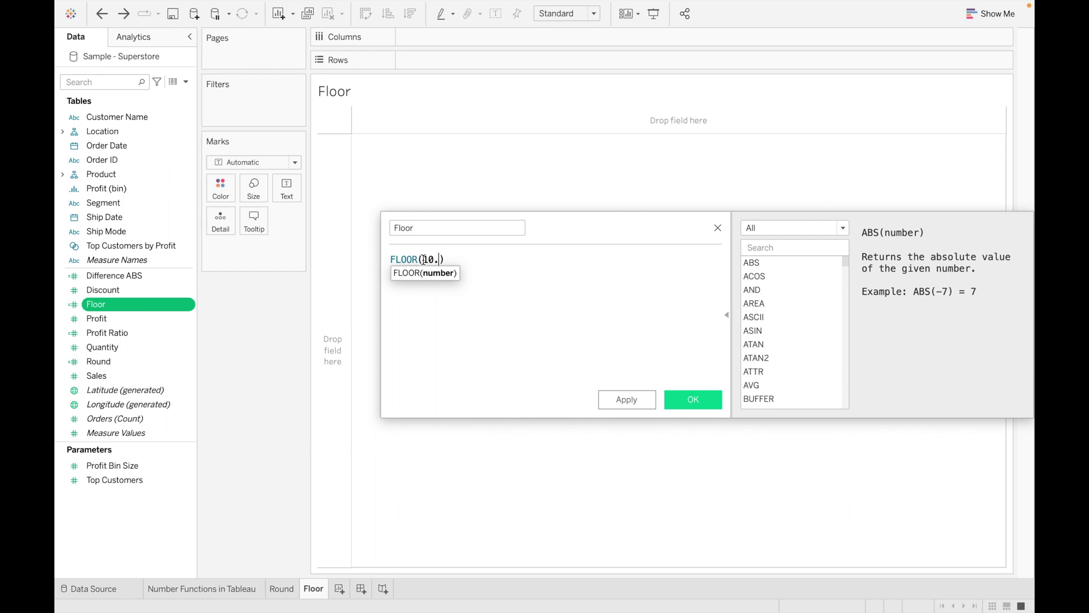
type("4567")
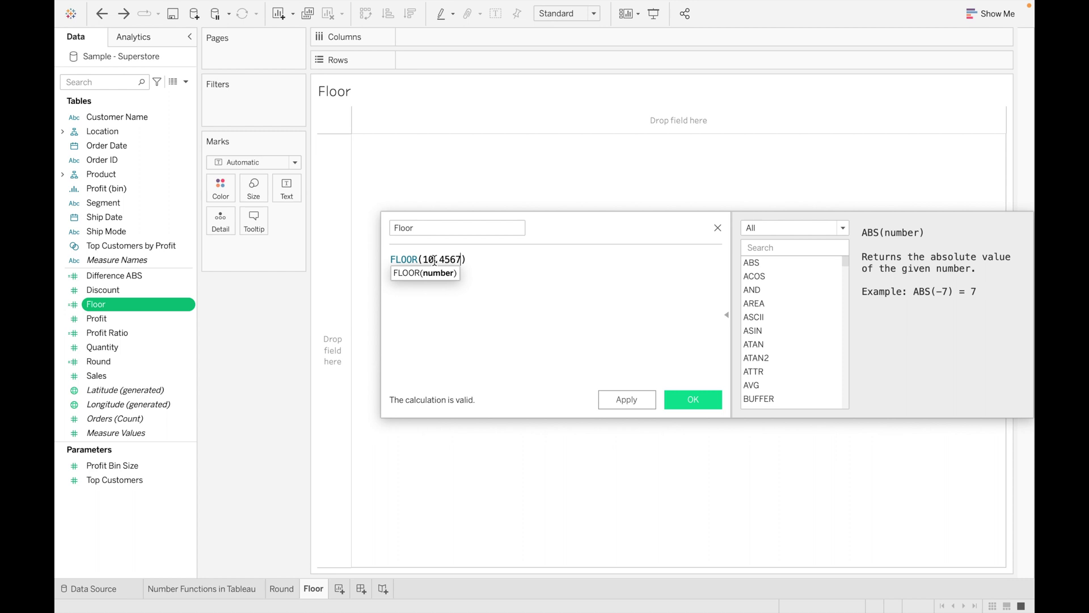
left_click(695, 404)
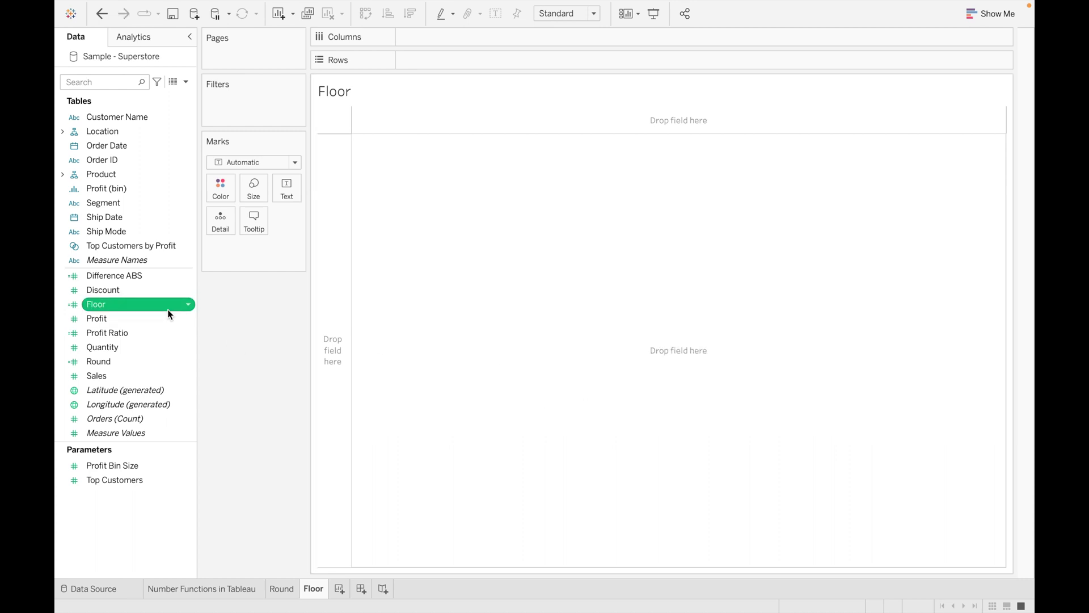
- Show the Floor field as text on the worksheet and convert it from a sum to a dimension
left_click_drag(168, 309, 294, 244)
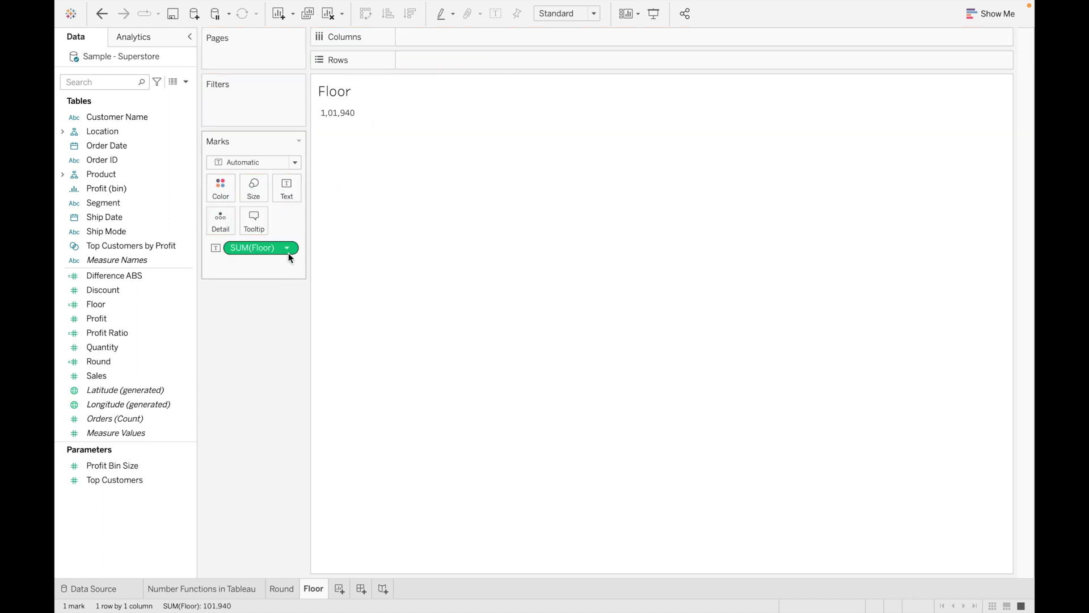
left_click(289, 247)
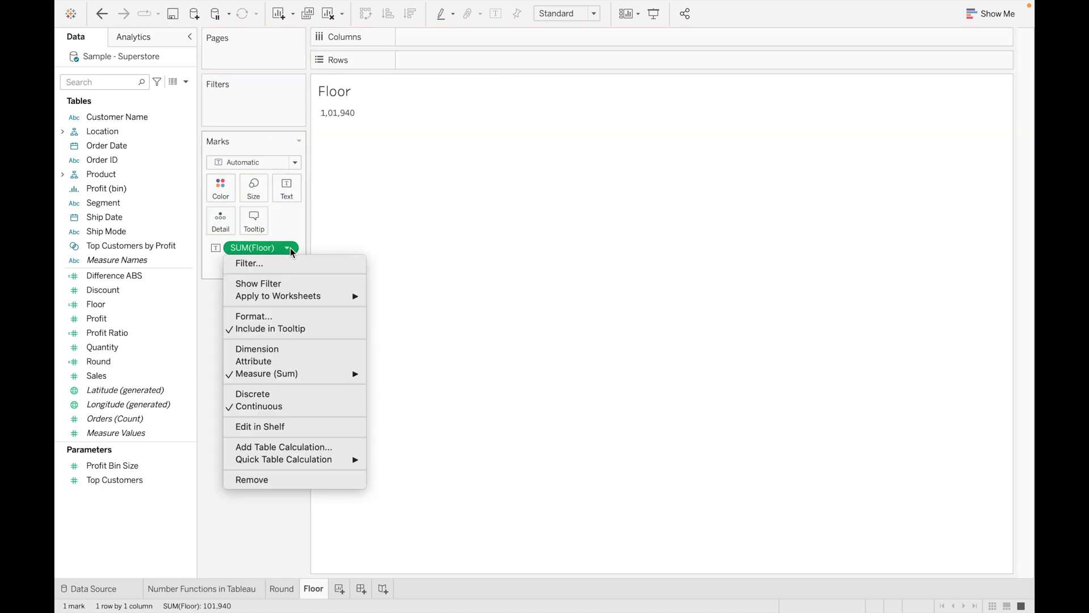
left_click(309, 350)
mouse_move(355, 119)
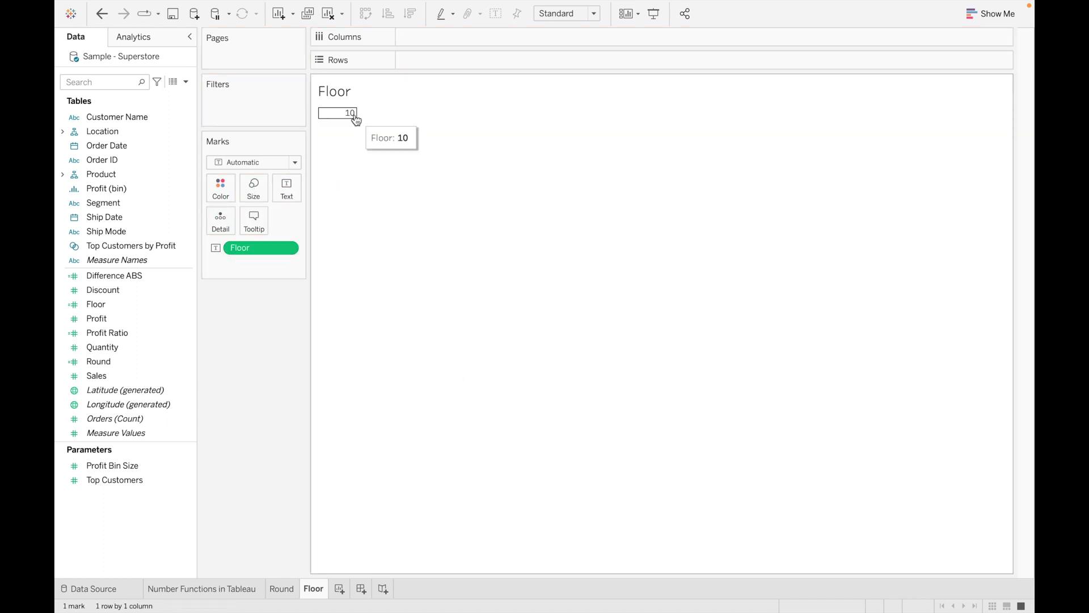
key("ctrl+z")
left_click(287, 247)
left_click(296, 349)
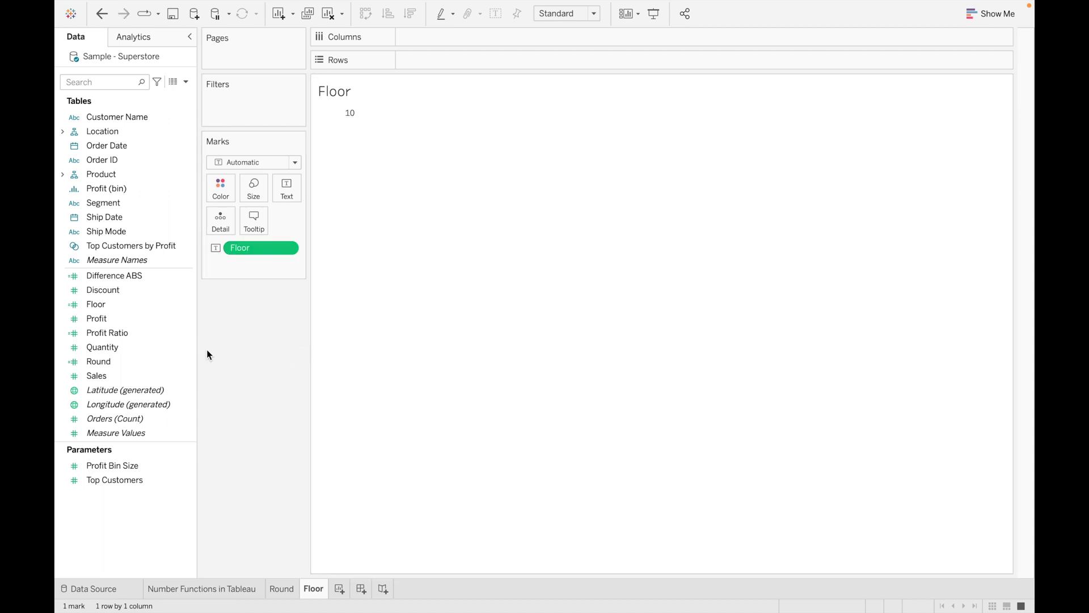
- Edit the Floor calculated field so its formula reads FLOOR(1111.99999), apply it and save the calculation
left_click(190, 307)
left_click(237, 382)
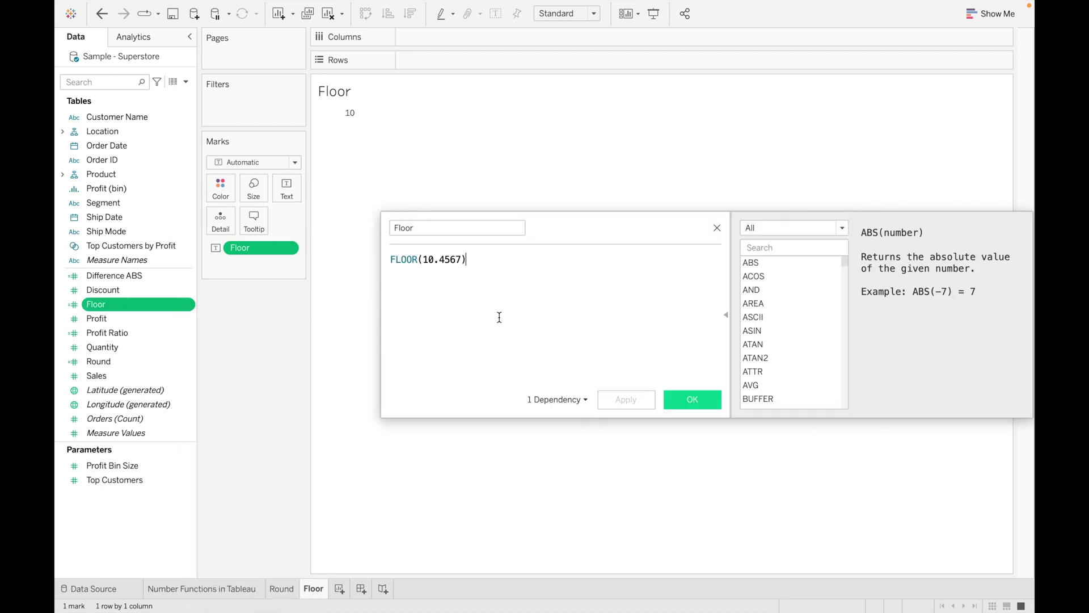
left_click(461, 261)
key("BackSpace")
key("BackSpace")
key("BackSpace")
key("BackSpace")
key("BackSpace")
key("BackSpace")
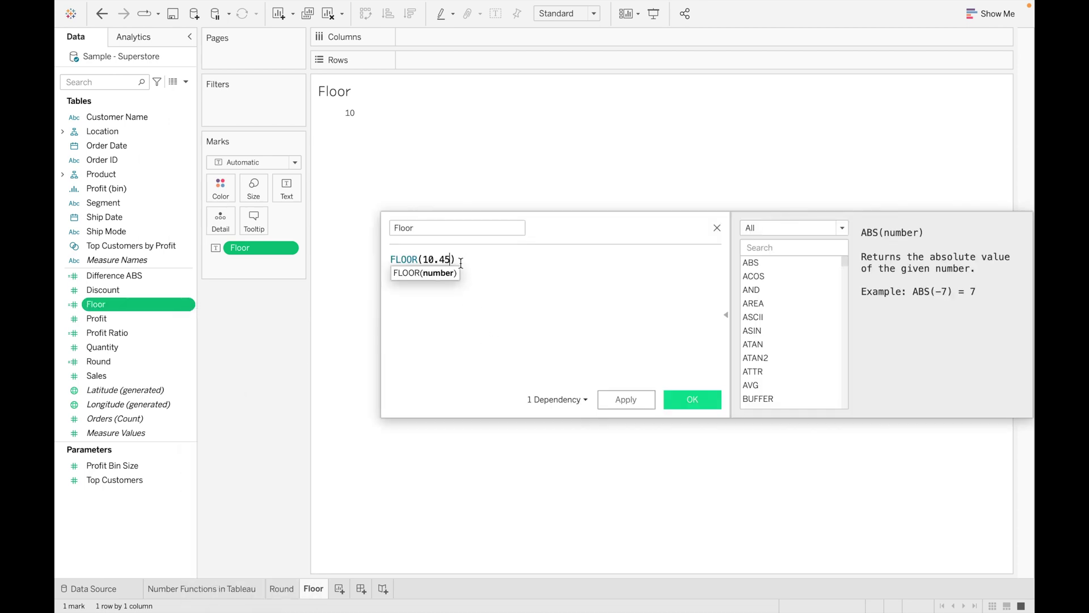
type("111.99999")
left_click(626, 400)
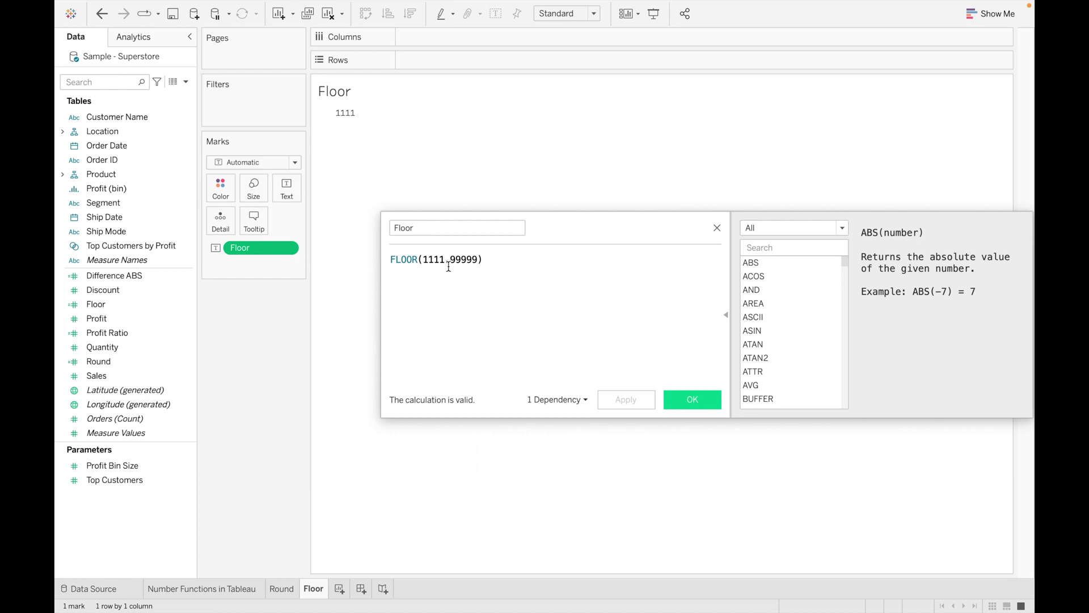
left_click(706, 404)
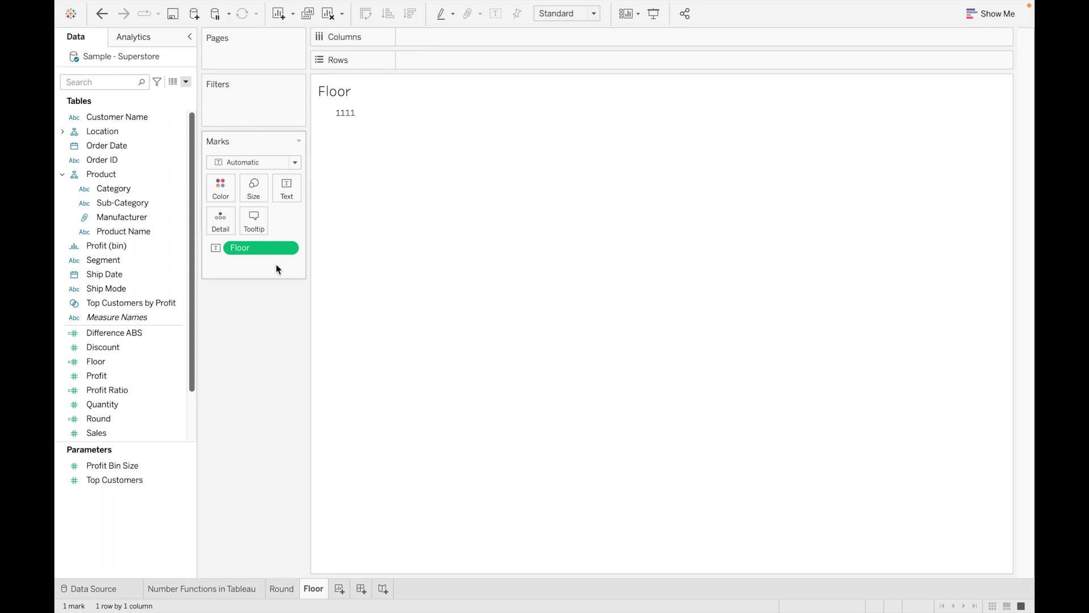
- Remove the Floor field from the worksheet's marks and place Sub-Category on the rows
left_click_drag(273, 248, 275, 443)
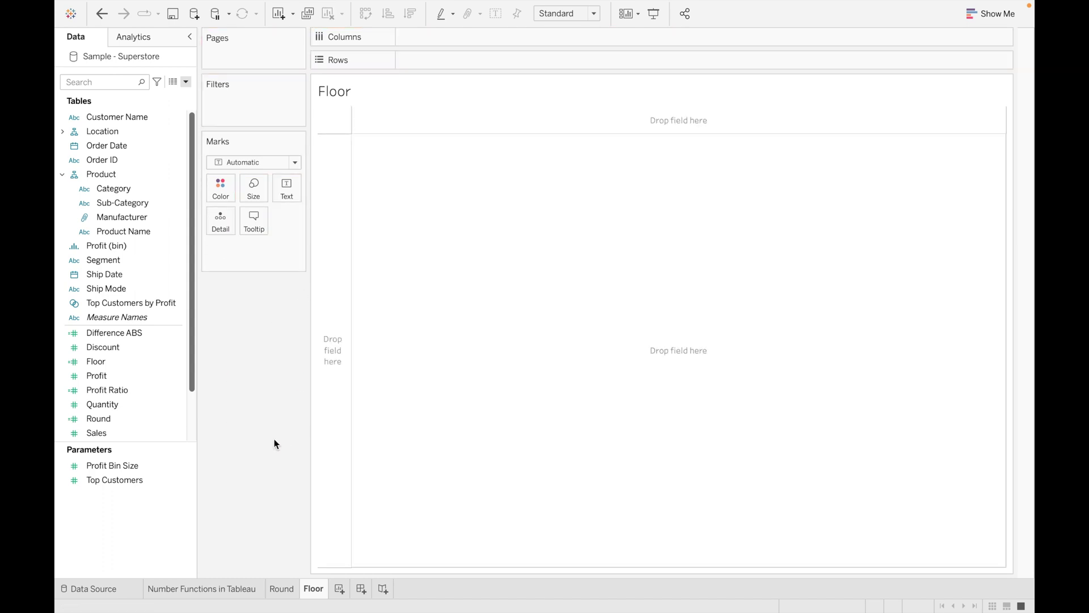
left_click(126, 202)
left_click_drag(126, 203, 454, 63)
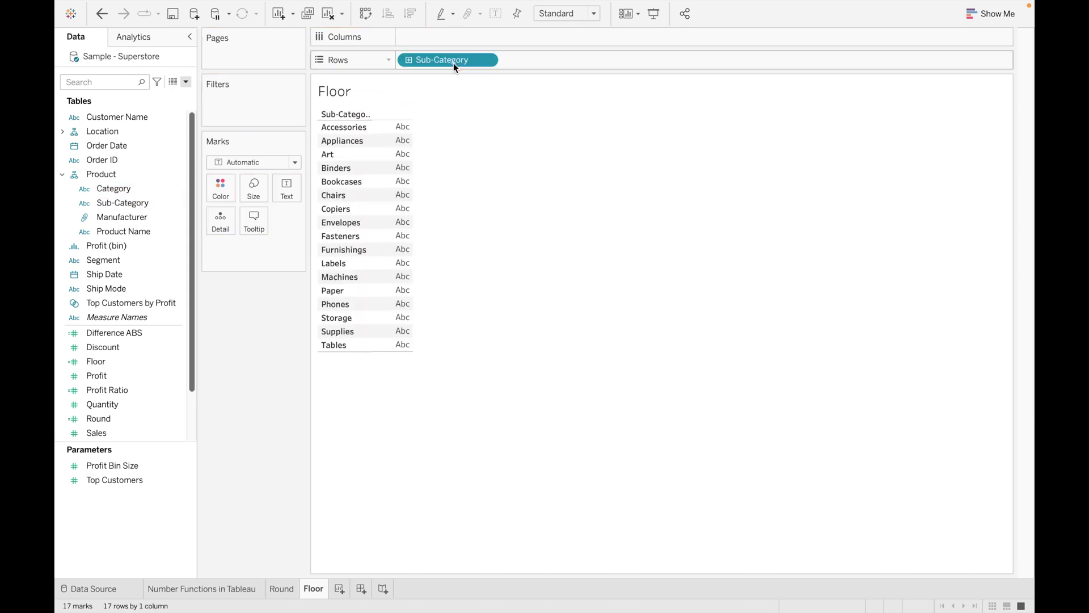
- Add Profit as text for each sub-category and format its numbers as Number (Custom) with 2 decimal places
double_click(114, 372)
left_click(288, 248)
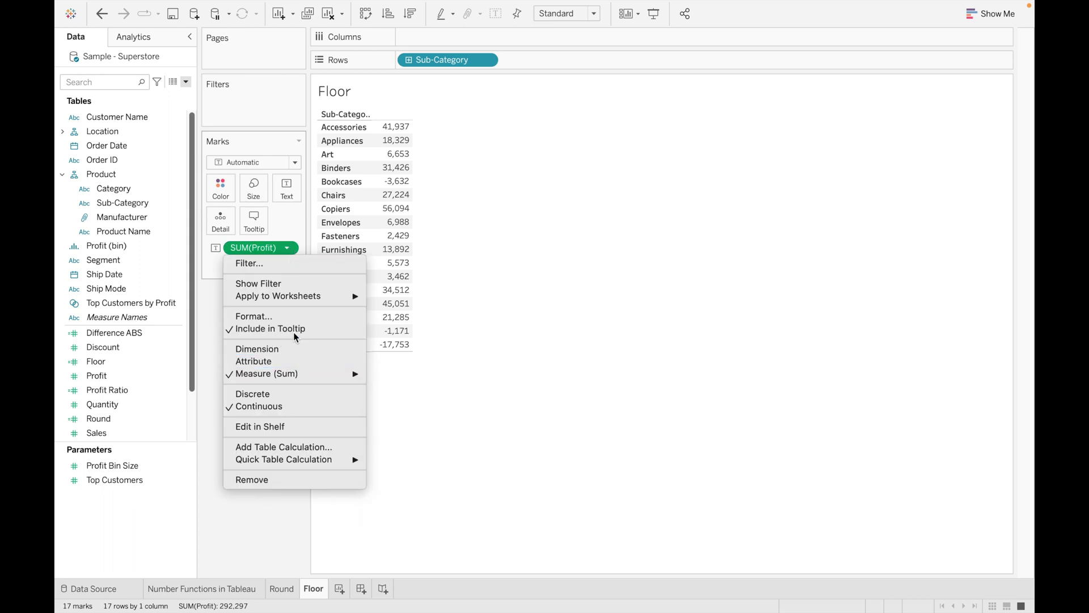
left_click(284, 317)
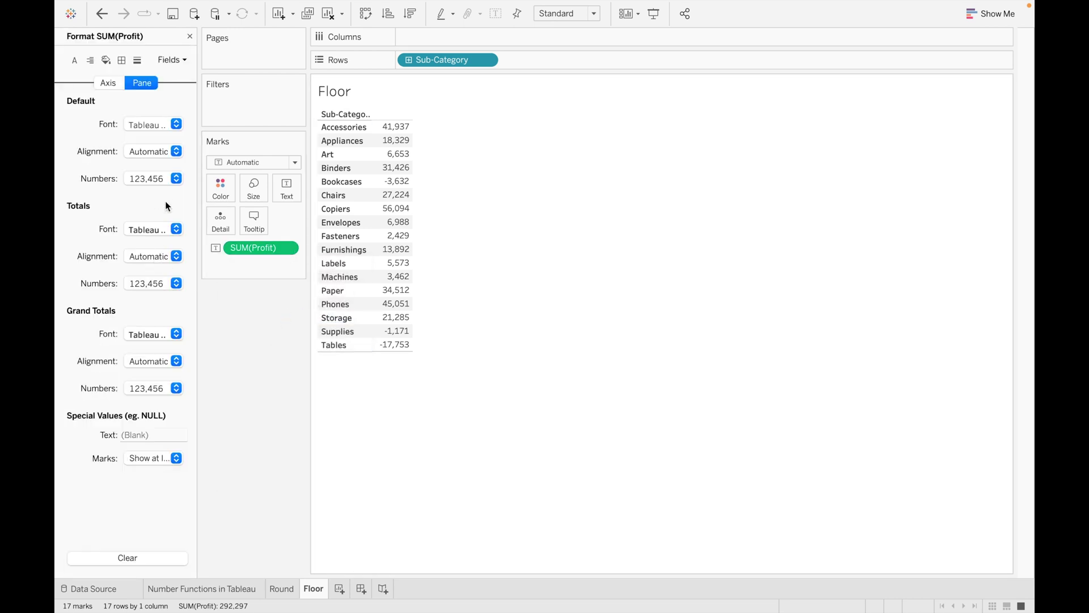
left_click(175, 178)
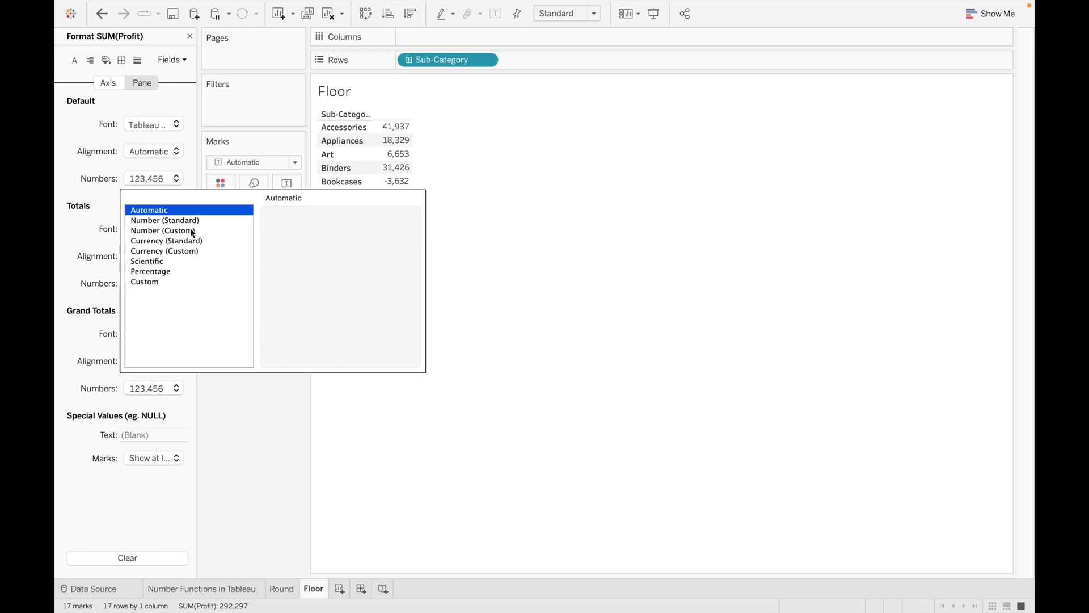
left_click(193, 231)
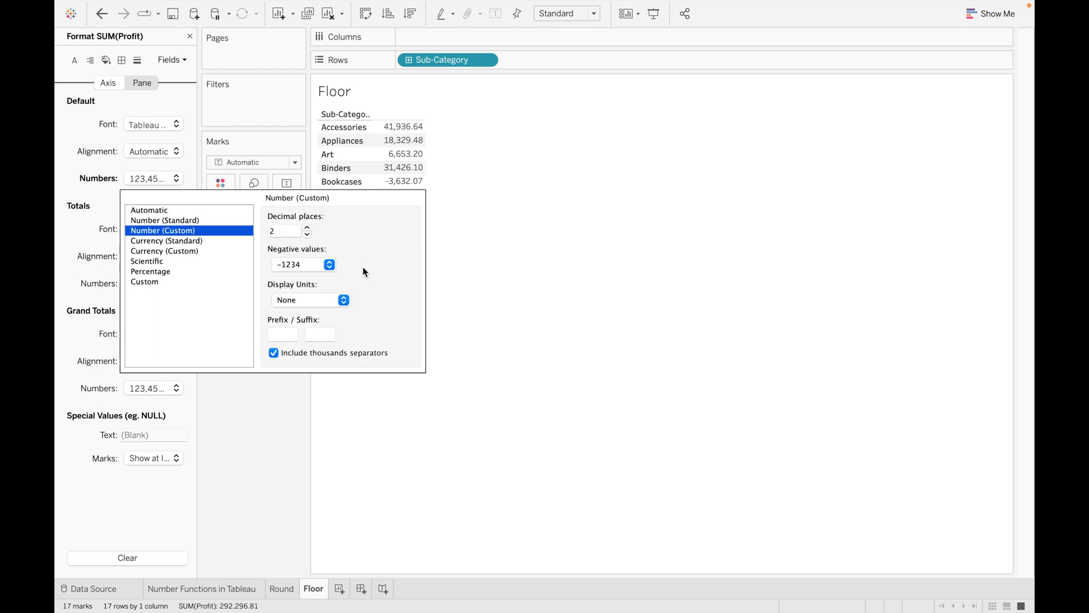
left_click(531, 293)
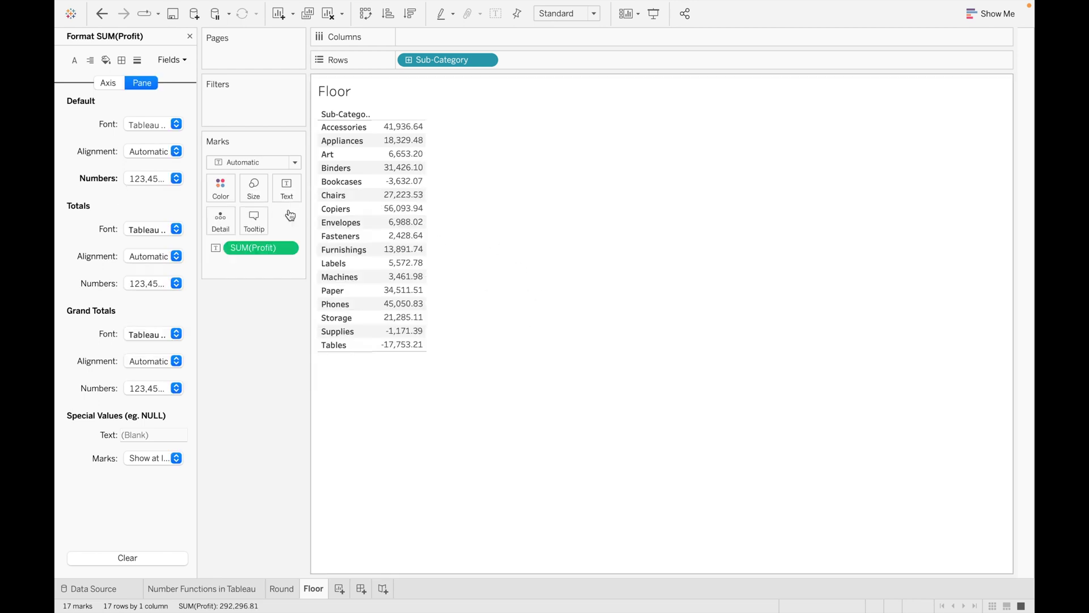
left_click(189, 36)
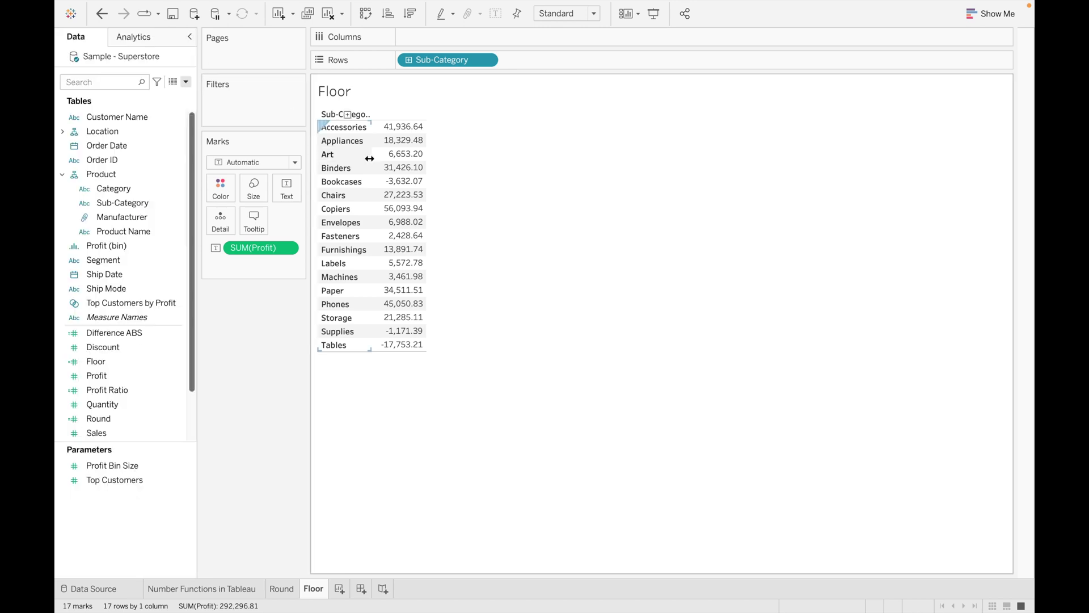
- Start a new calculated field and name it Profit with Floor
mouse_move(417, 132)
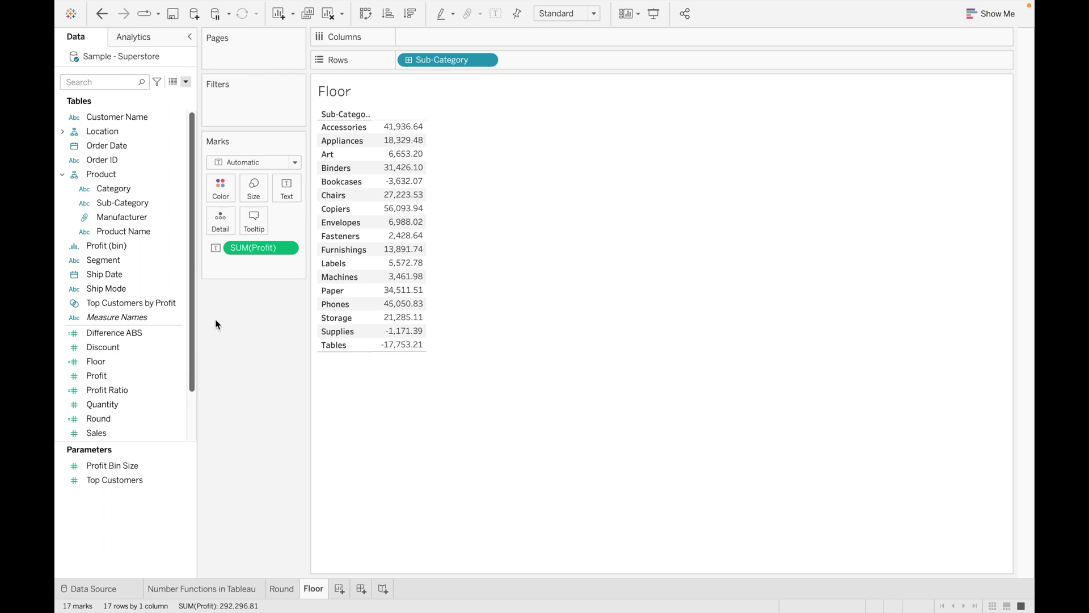
left_click(187, 81)
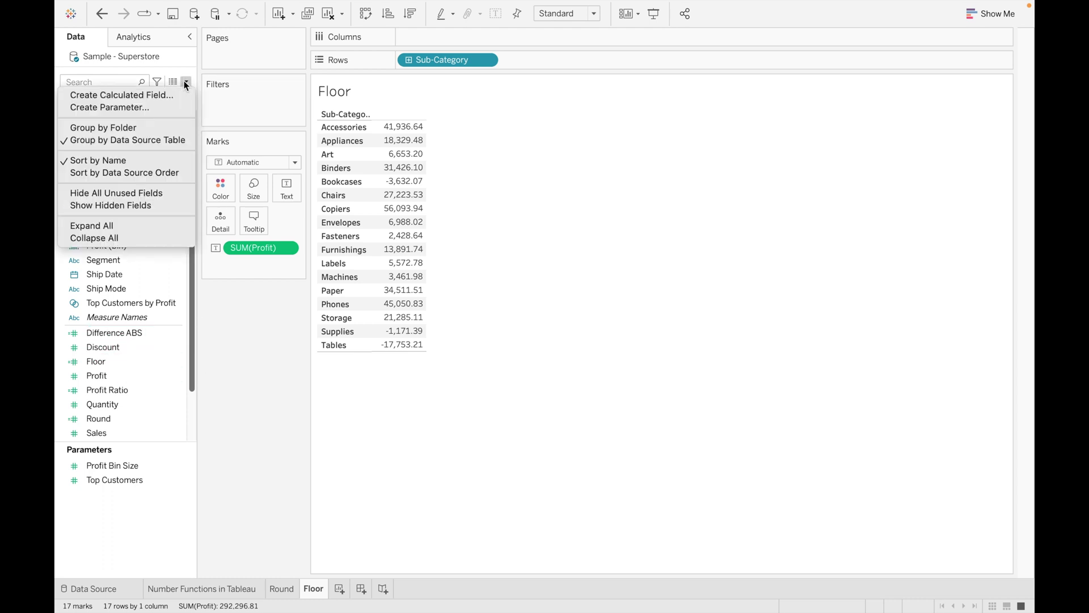
left_click(169, 95)
key("BackSpace")
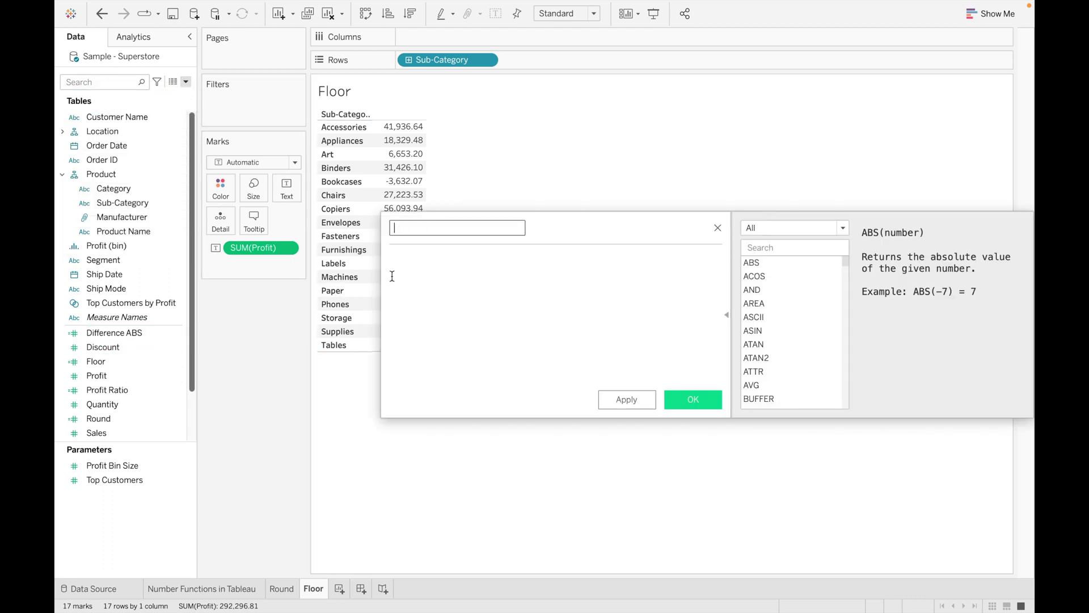
type("Profit with Floor")
left_click(418, 256)
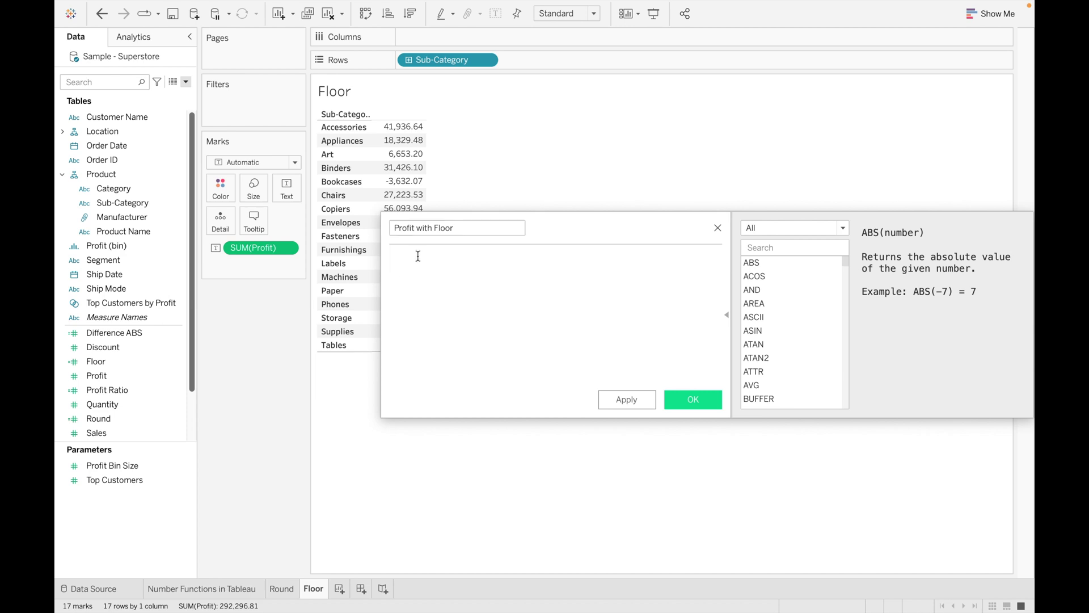
- Define Profit with Floor as FLOOR(SUM([Profit])), save it, and add it to the table beside Profit
type("flo")
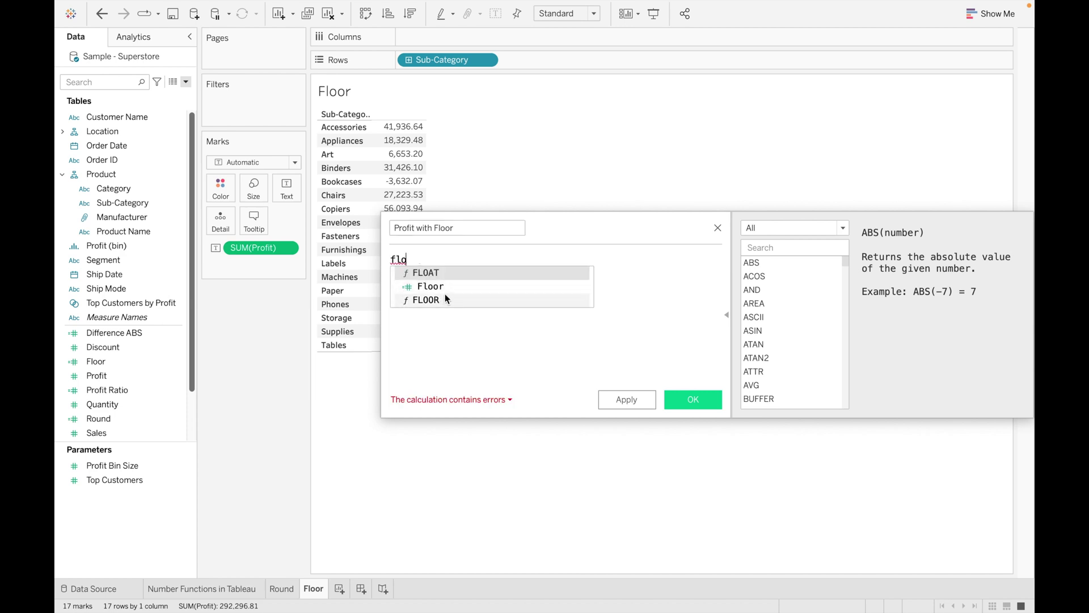
double_click(426, 300)
type("sum")
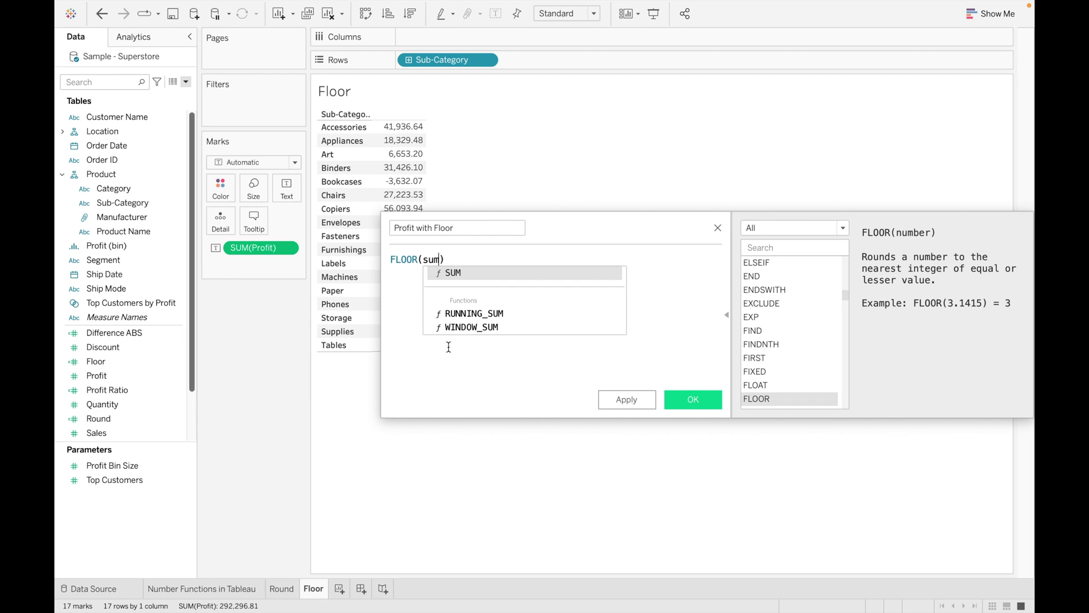
double_click(463, 272)
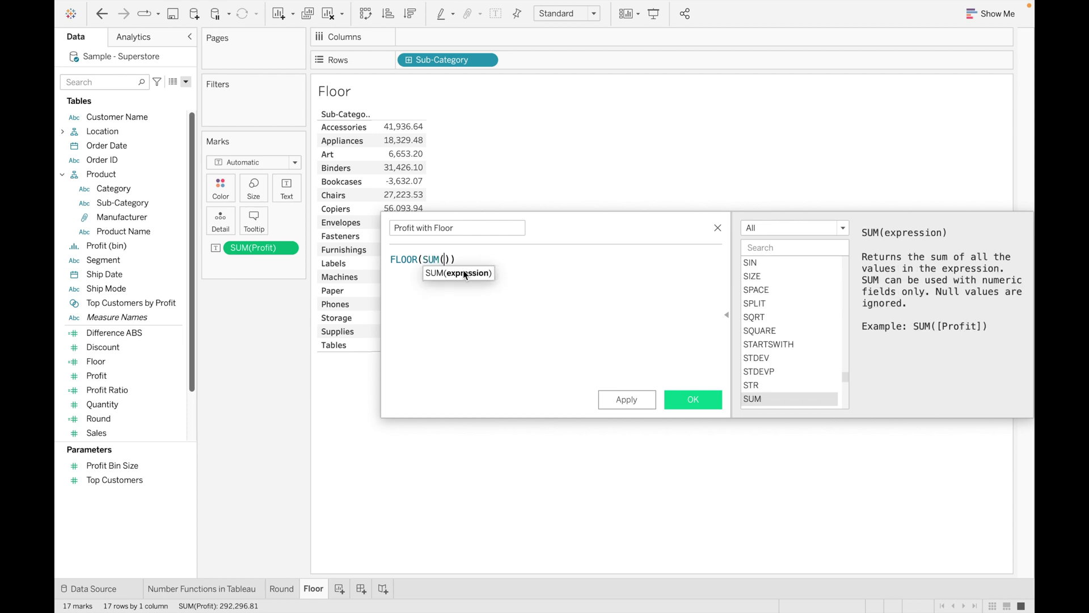
type("pro")
double_click(479, 287)
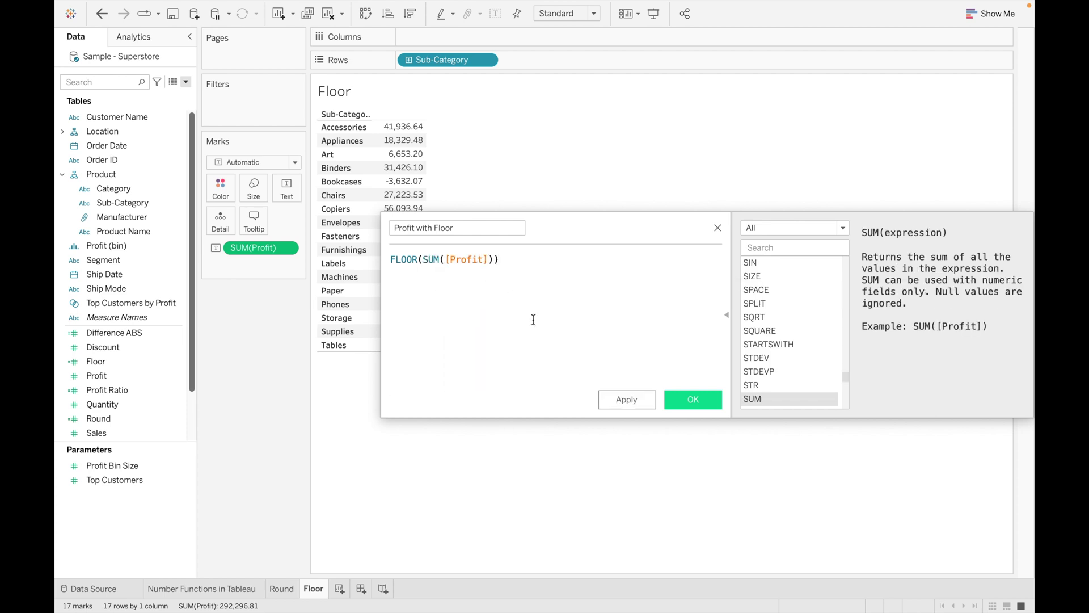
left_click(694, 399)
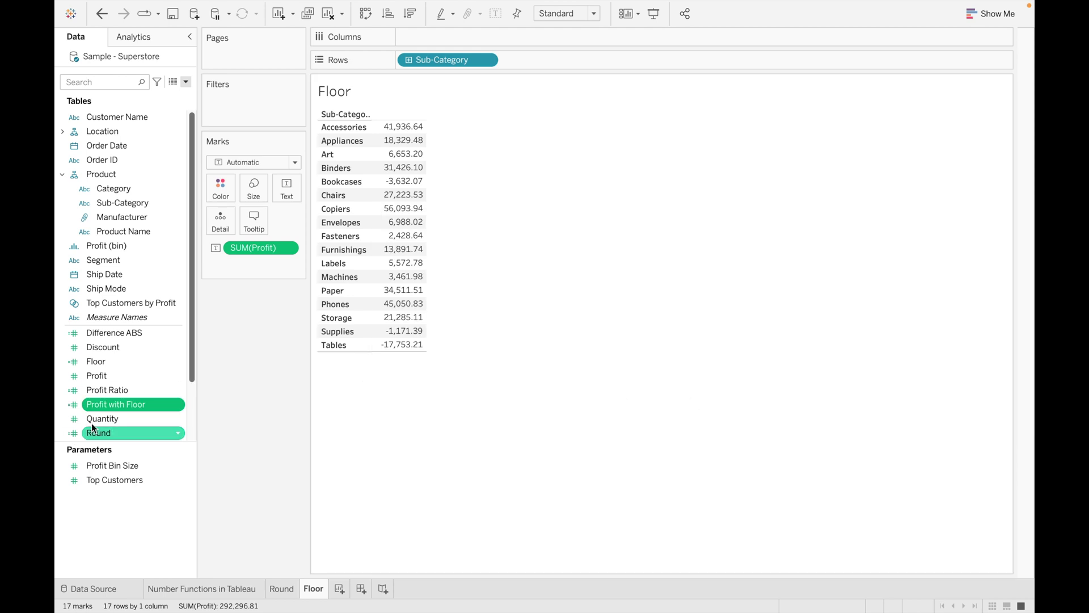
double_click(119, 404)
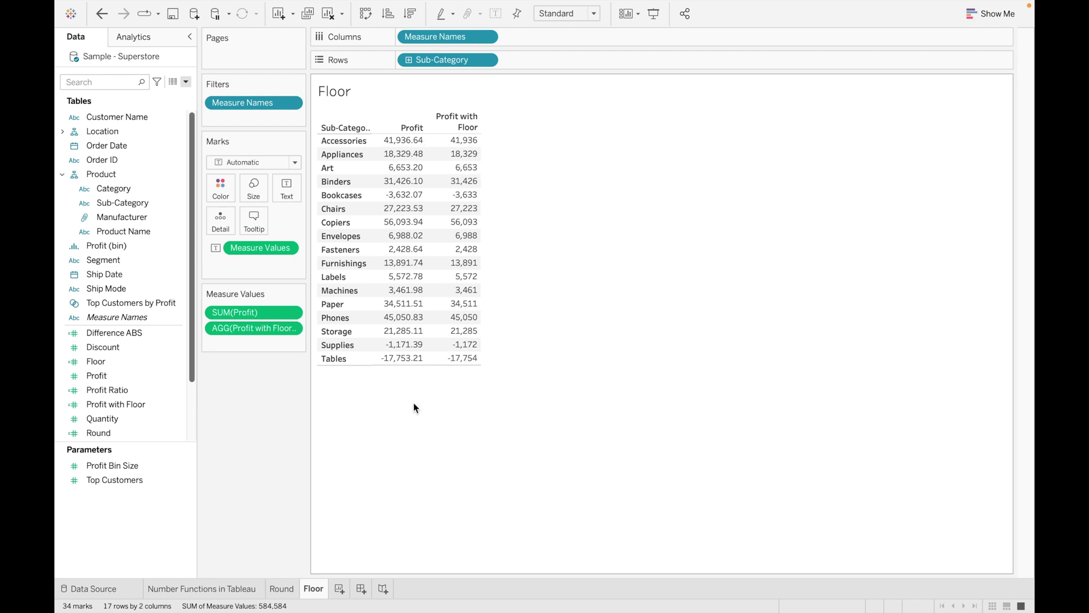
- Add a new worksheet and rename it Ceiling
left_click(338, 589)
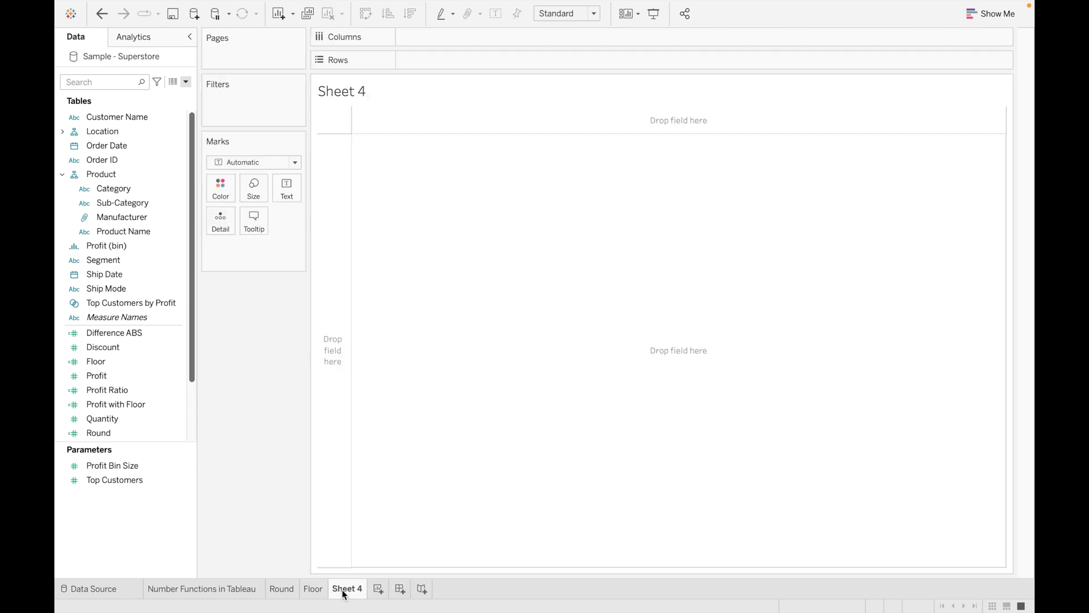
double_click(343, 593)
type("Ceiling")
key("Return")
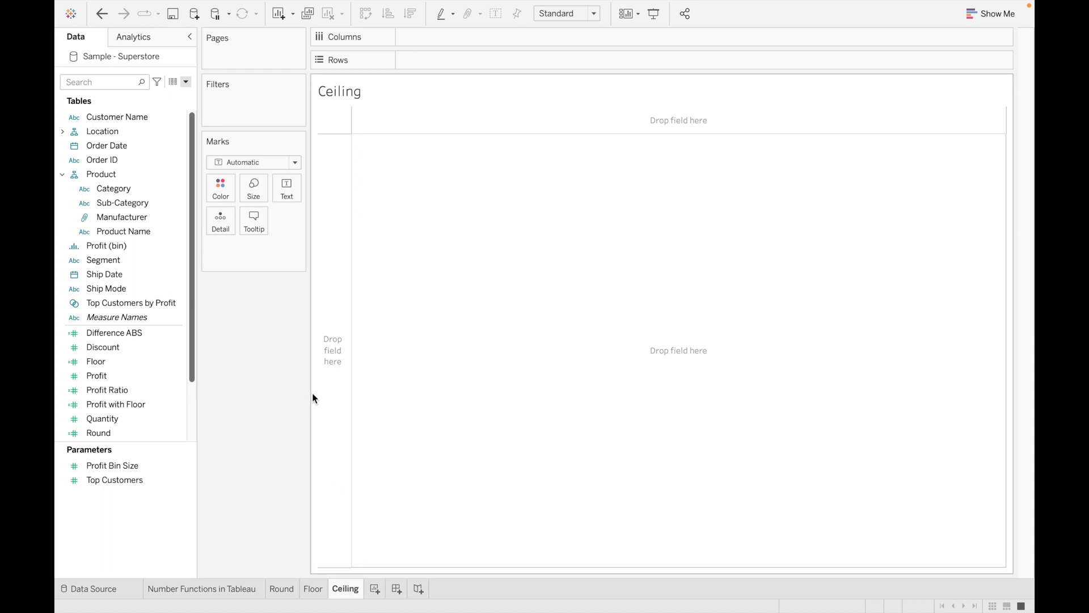
- Create a calculated field named Ceiling with the formula CEILING(10.5567) and save it
left_click(187, 81)
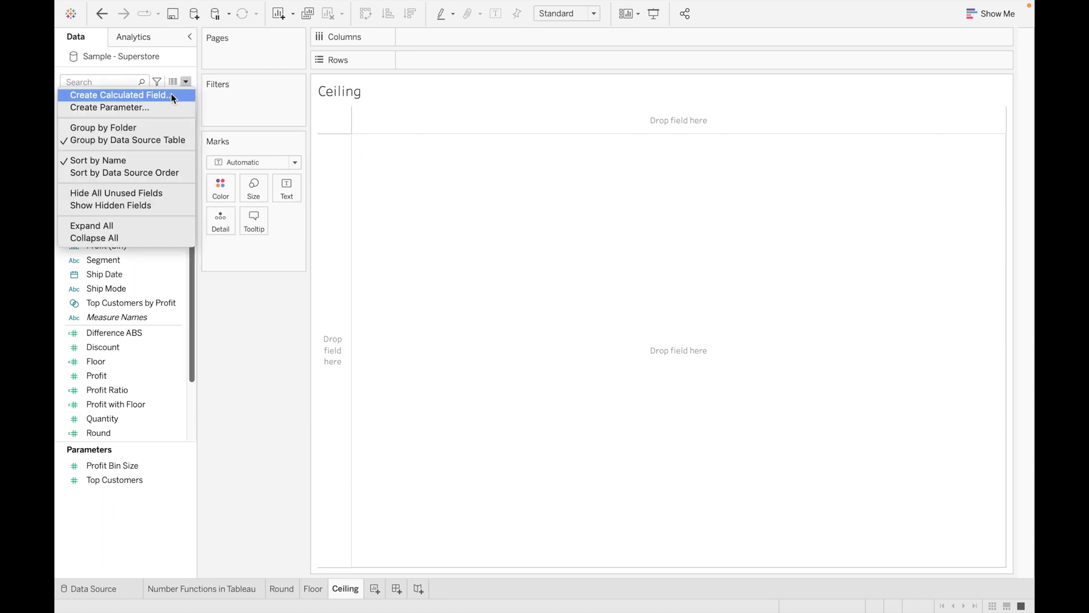
left_click(168, 94)
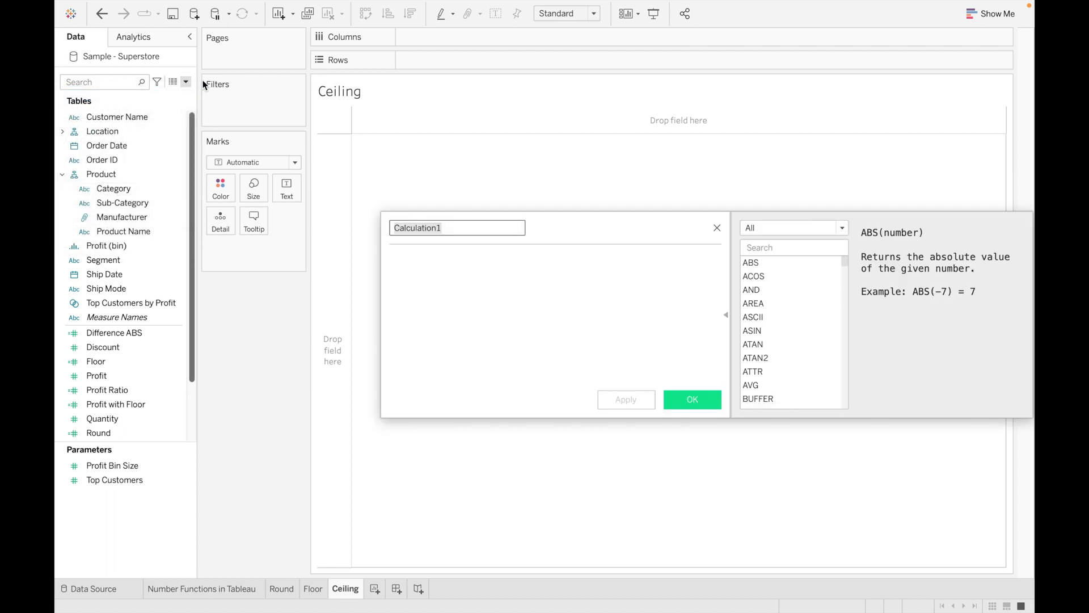
key("BackSpace")
type("Ceiling")
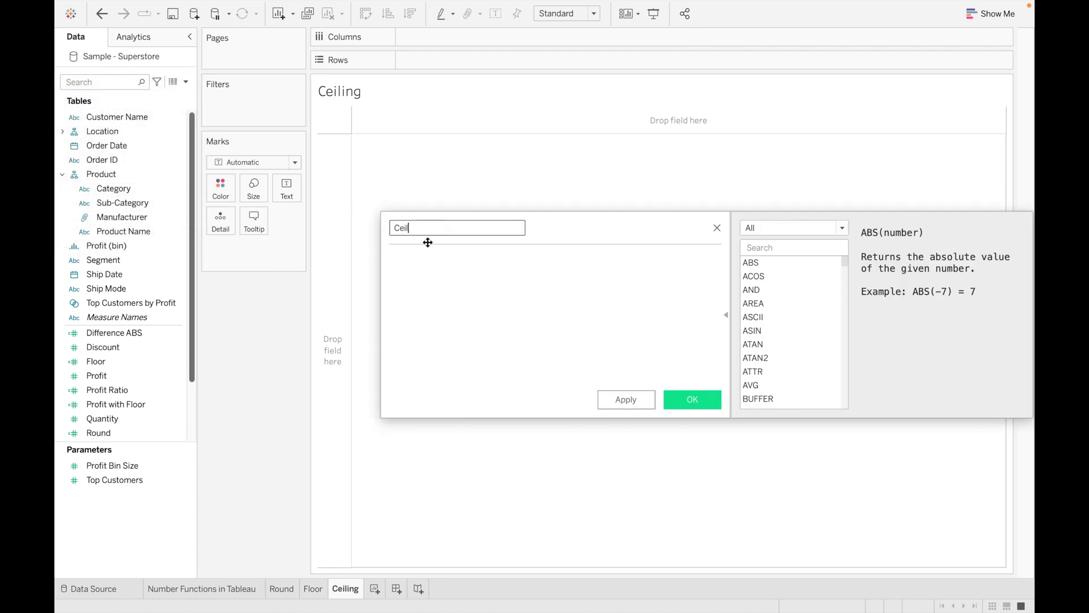
left_click(407, 255)
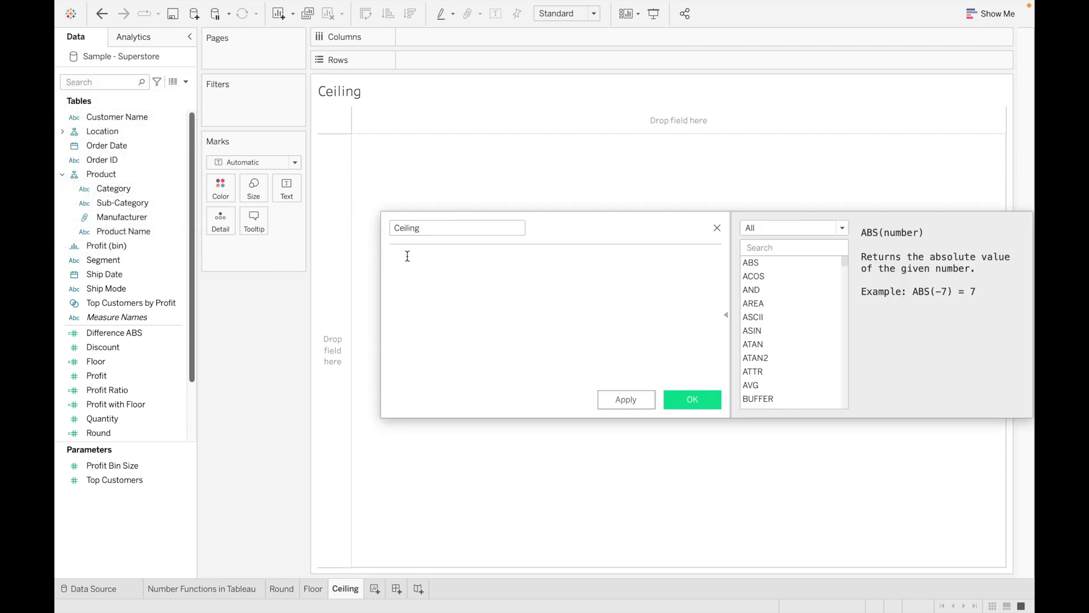
type("cei")
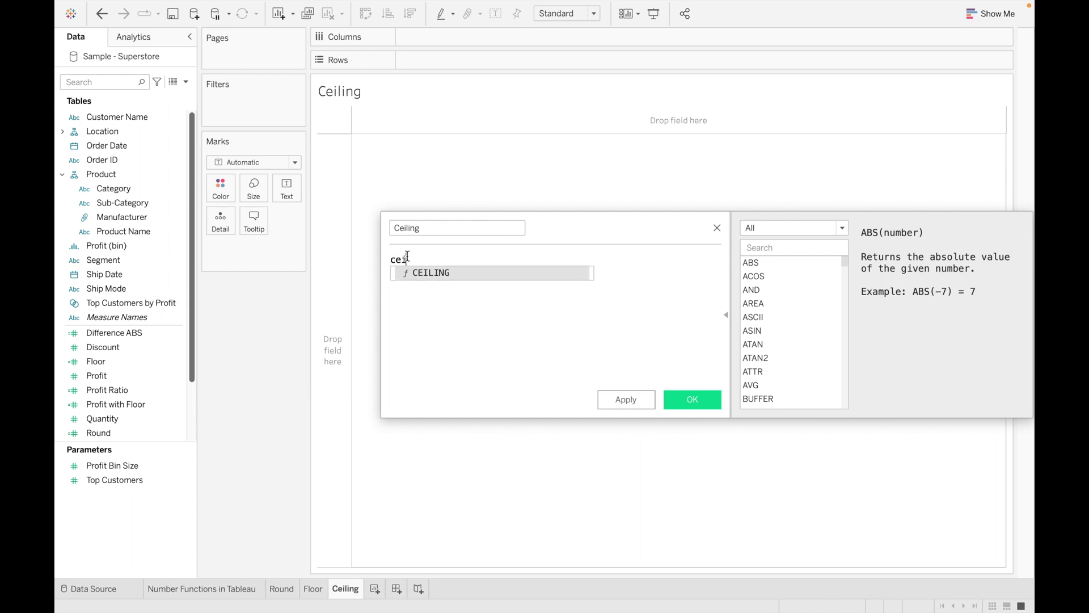
double_click(441, 273)
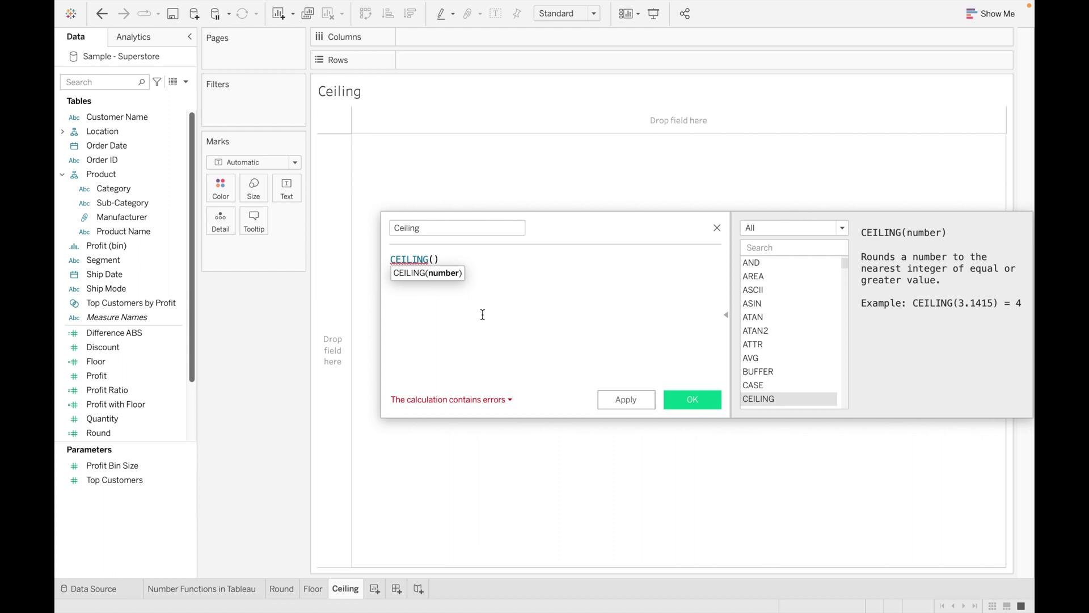
type("10.55")
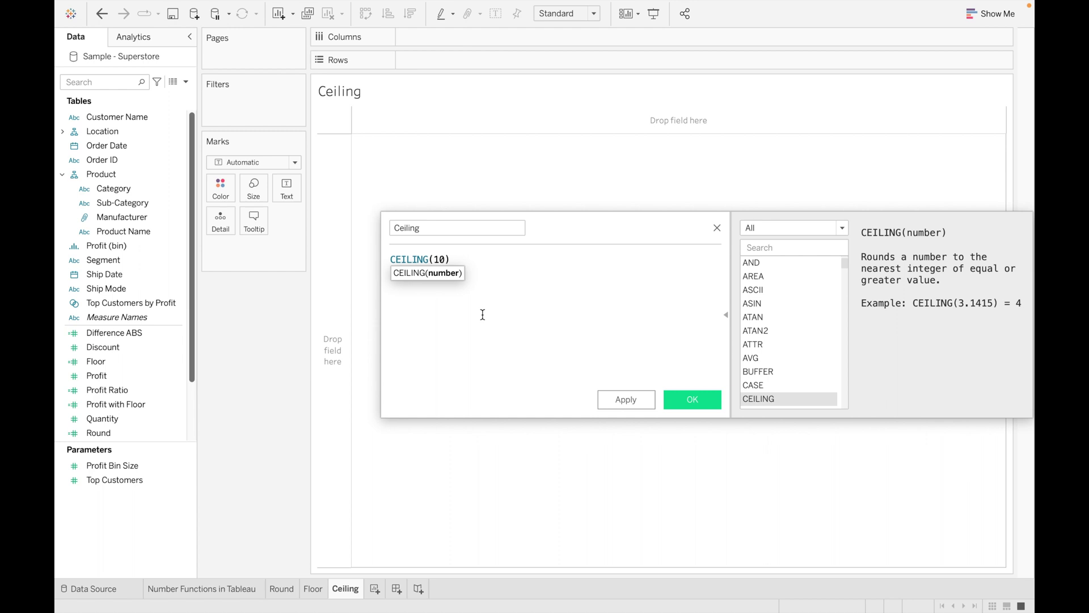
type("67")
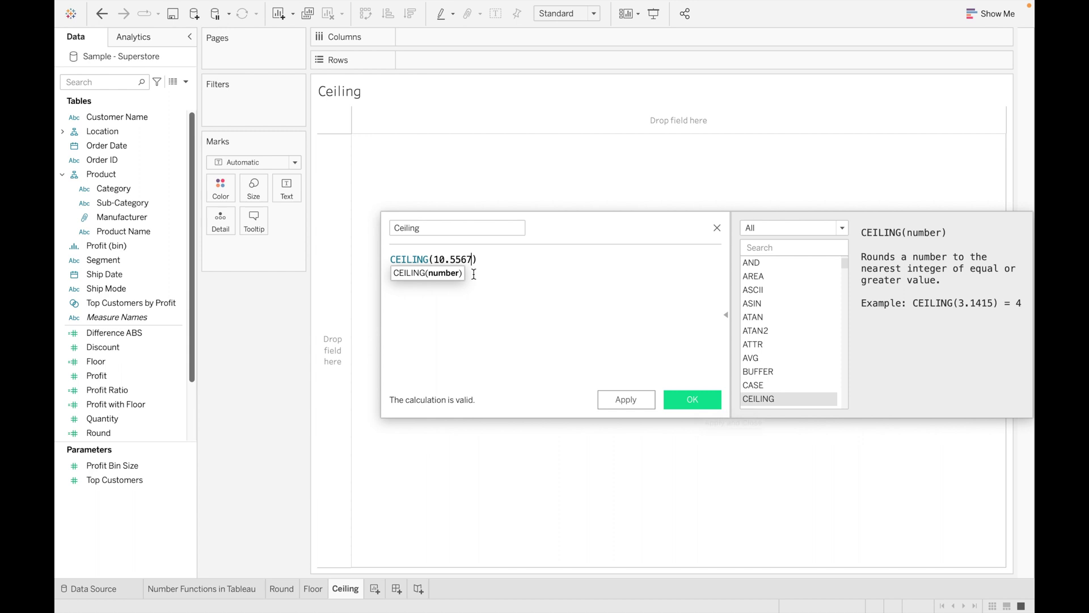
left_click(692, 404)
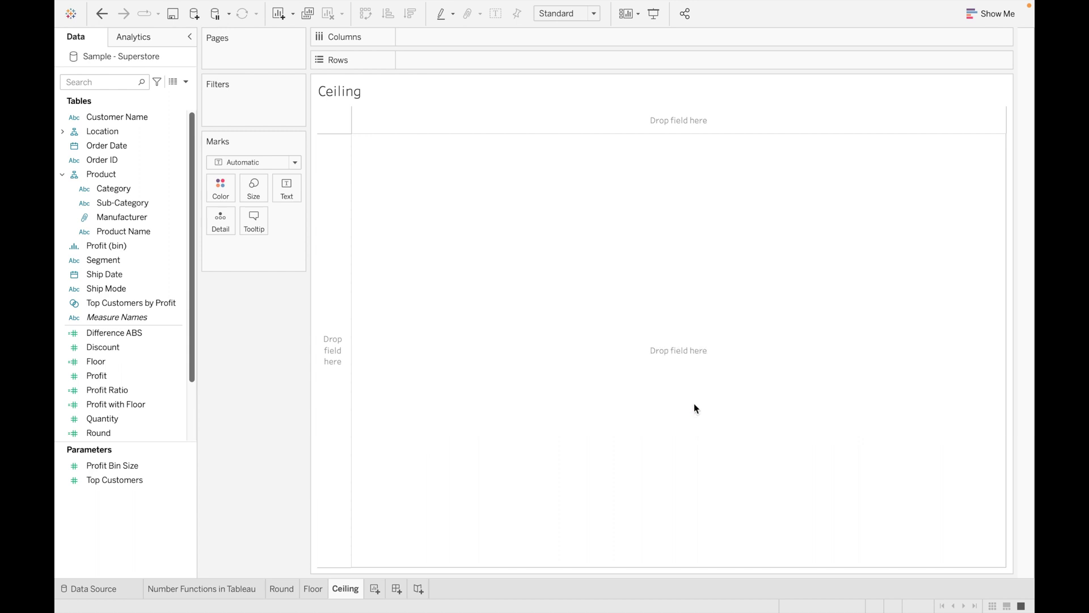
- Show the Ceiling field as text on the worksheet and convert it from a sum to a dimension
left_click_drag(147, 333, 295, 200)
left_click(287, 248)
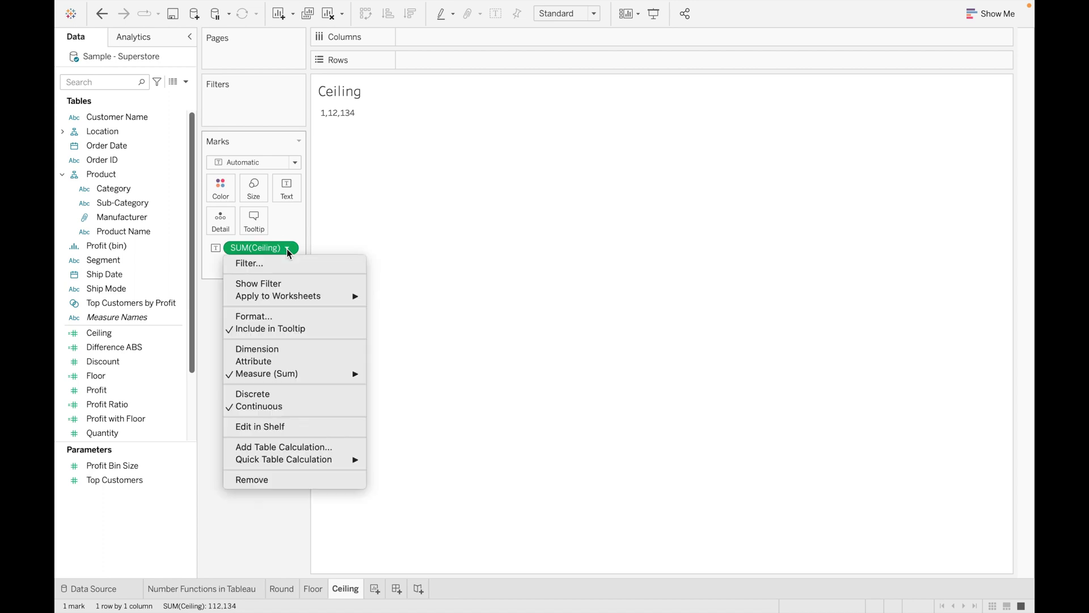
left_click(287, 349)
mouse_move(352, 119)
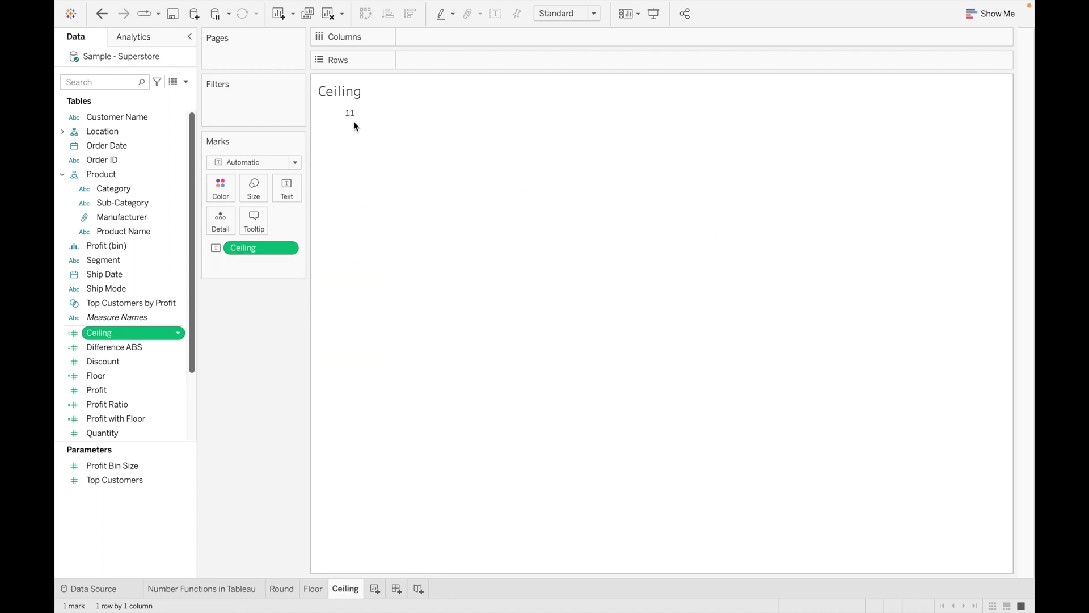
- Edit the Ceiling calculated field so its formula reads CEILING(1000000.588877766567), apply it and save the calculation
left_click(179, 332)
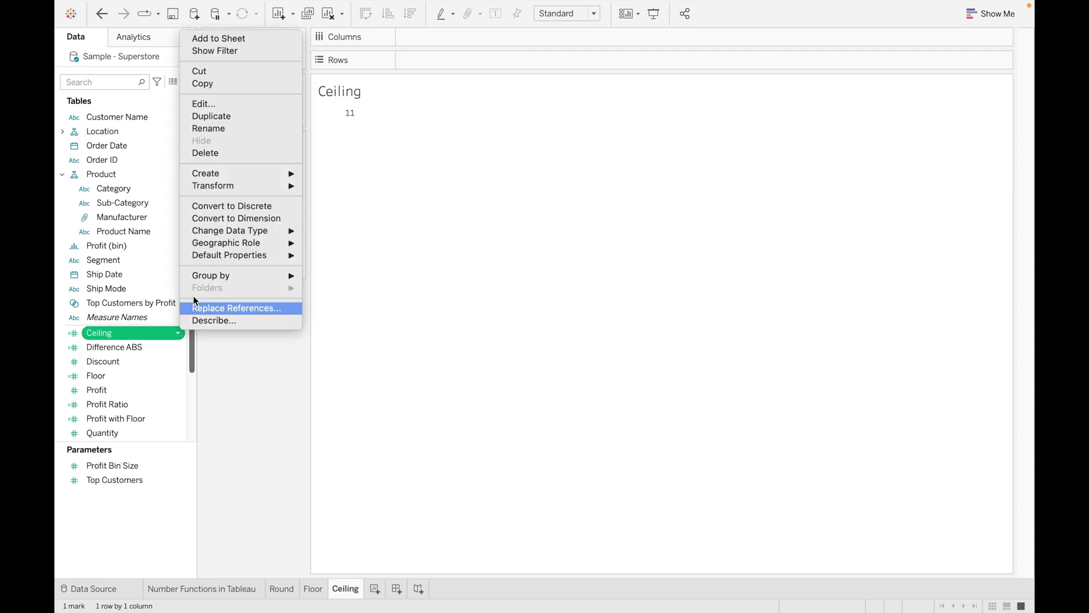
left_click(230, 105)
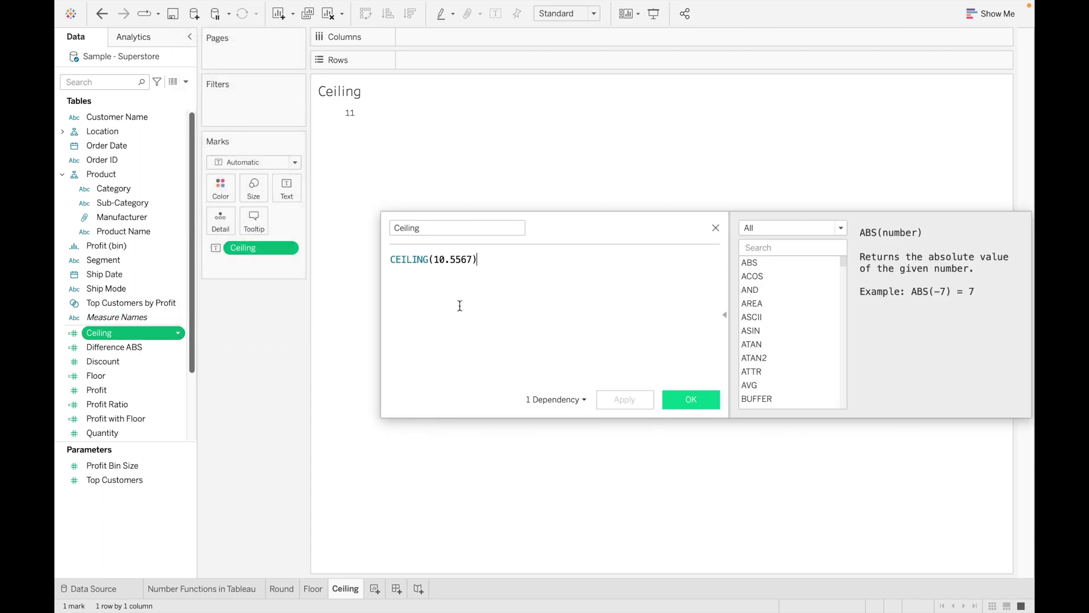
left_click(473, 260)
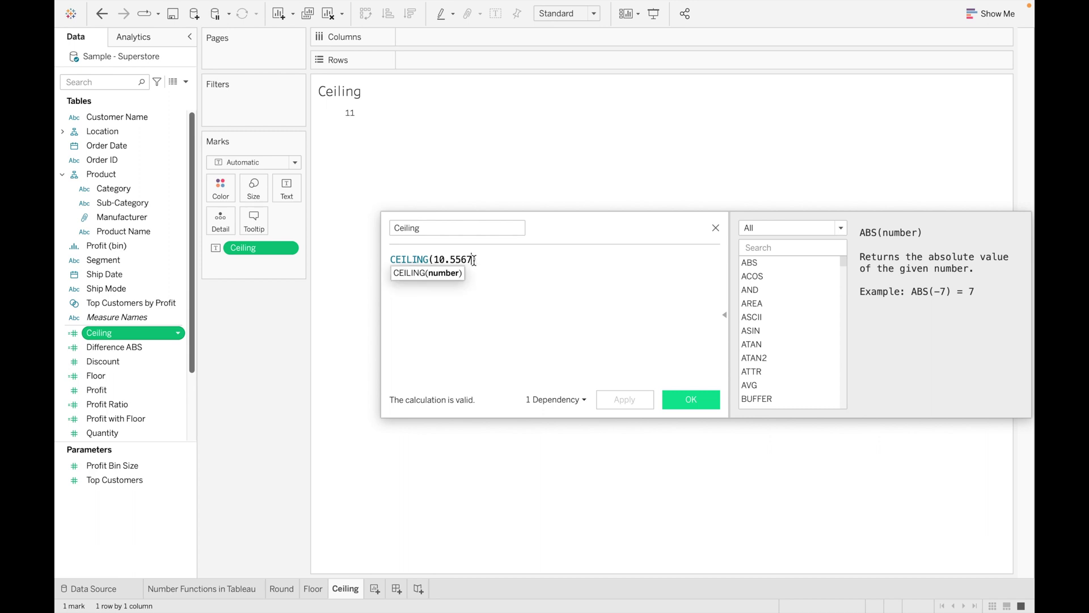
left_click(446, 260)
type("00000")
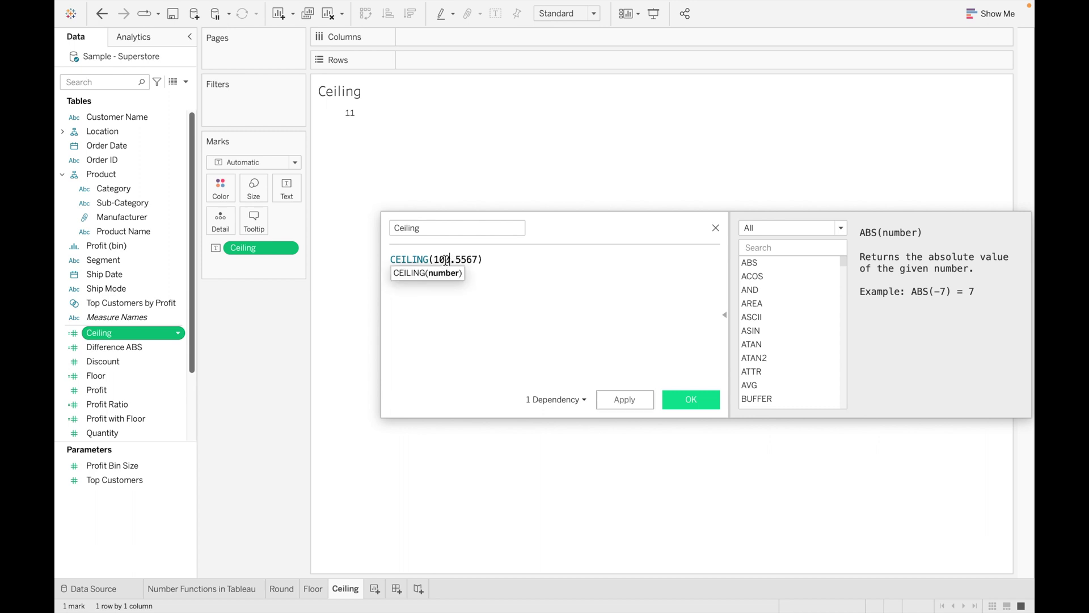
left_click(483, 260)
type("38877766")
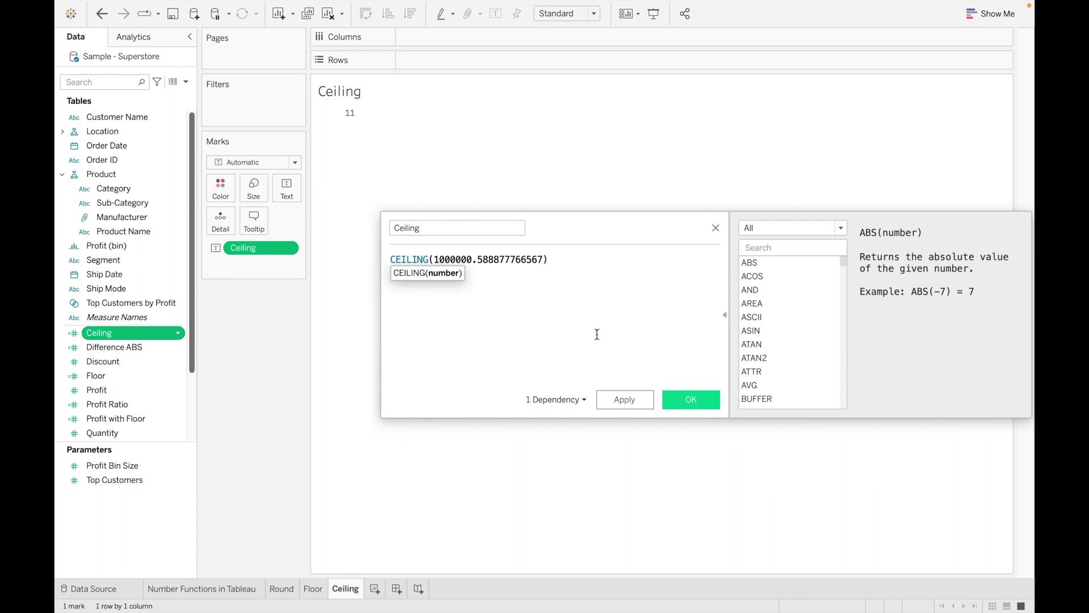
left_click(636, 405)
left_click(642, 406)
left_click(672, 399)
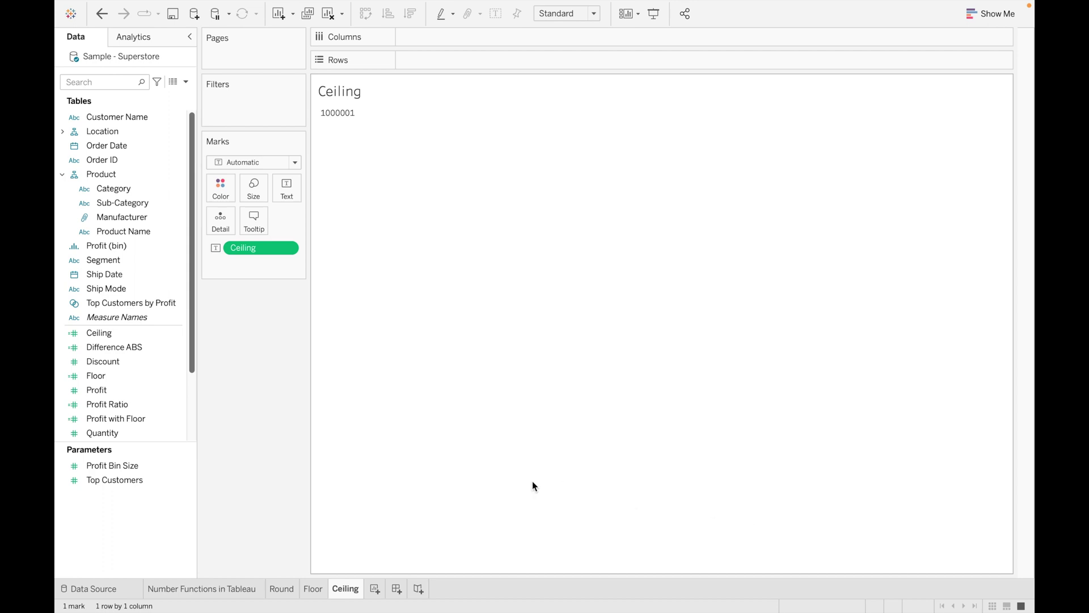
- Switch to the Floor worksheet and start a new calculated field named Profit with Ceiling
left_click(312, 588)
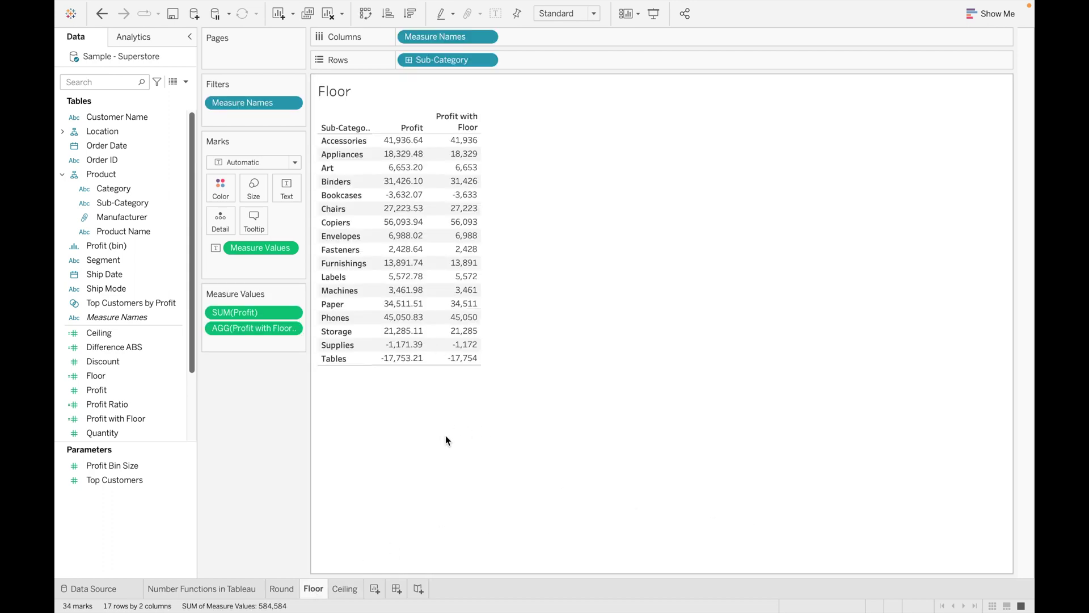
left_click(186, 81)
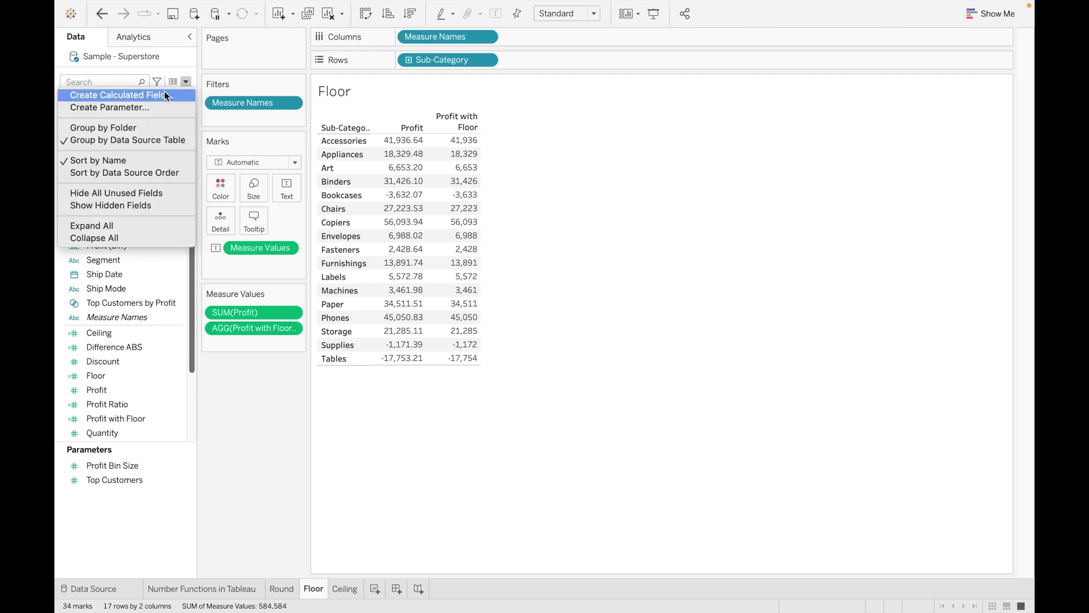
left_click(165, 94)
type("Profit with Ceiling")
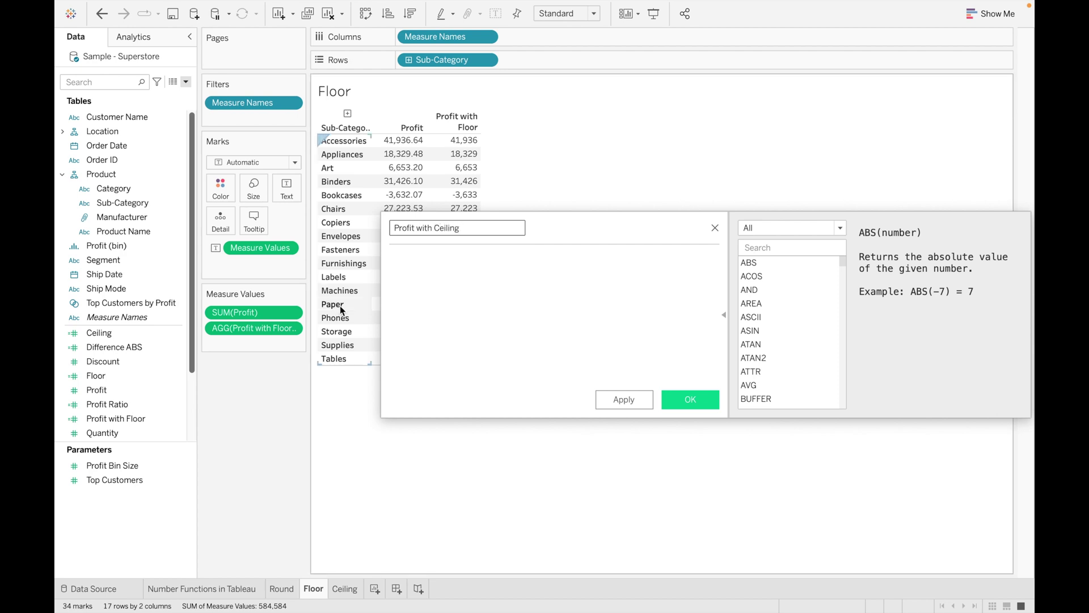
- Define the field as CEILING(SUM([Profit])), save it and add it to the sub-category table
left_click(413, 265)
type("cie")
key("BackSpace")
key("BackSpace")
type("ei")
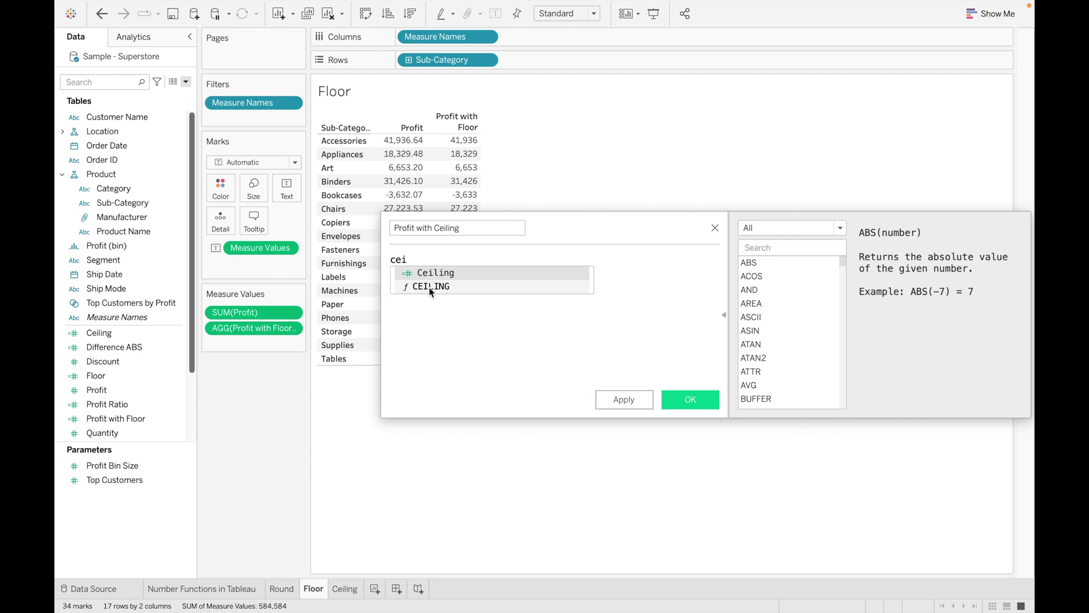
left_click(431, 287)
type("sum")
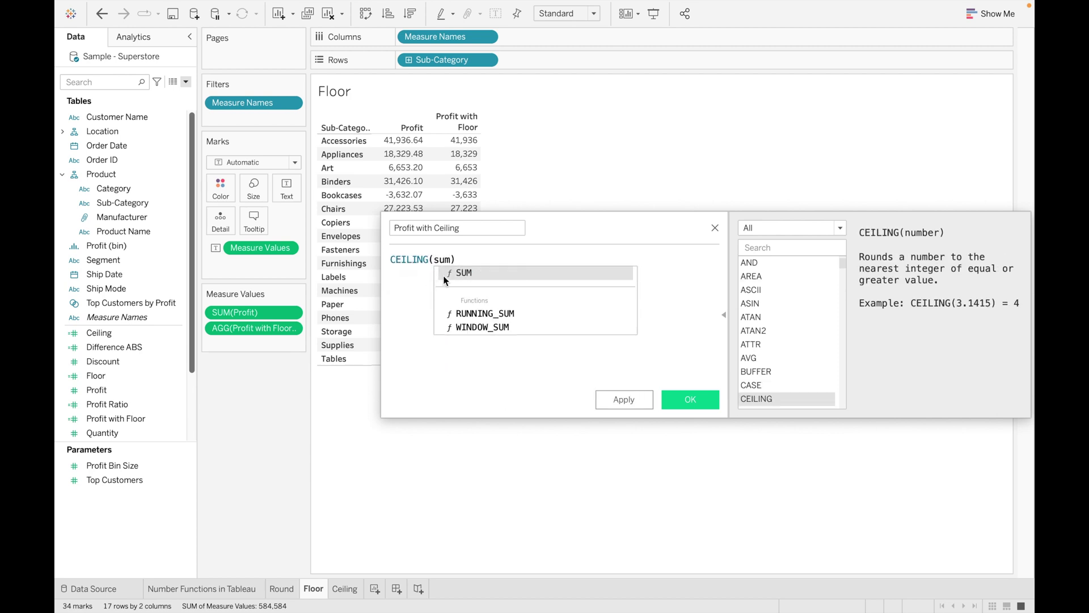
left_click(466, 272)
type("pro")
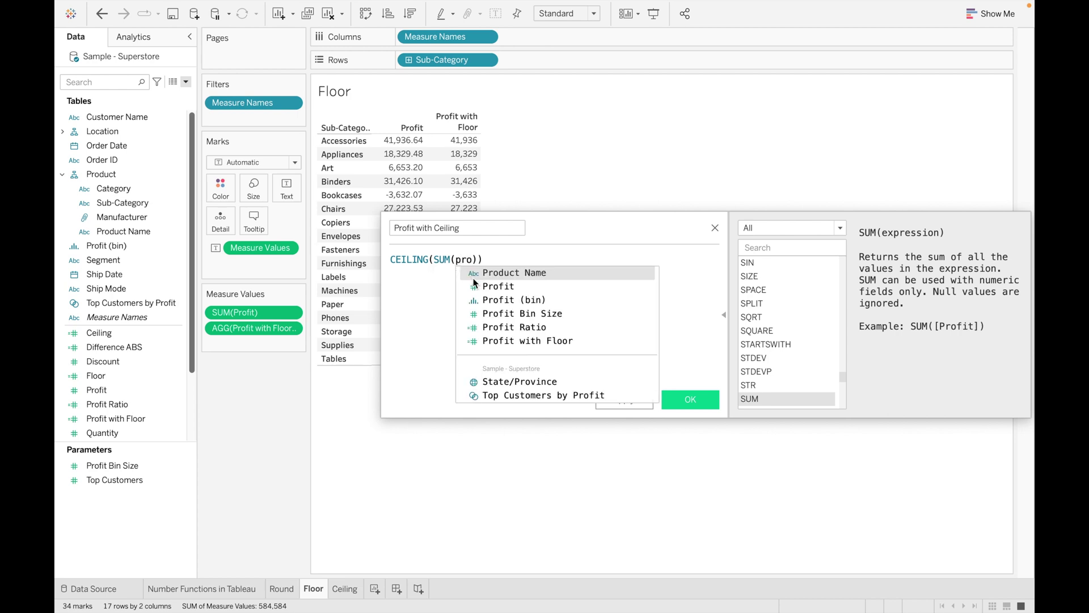
left_click(497, 288)
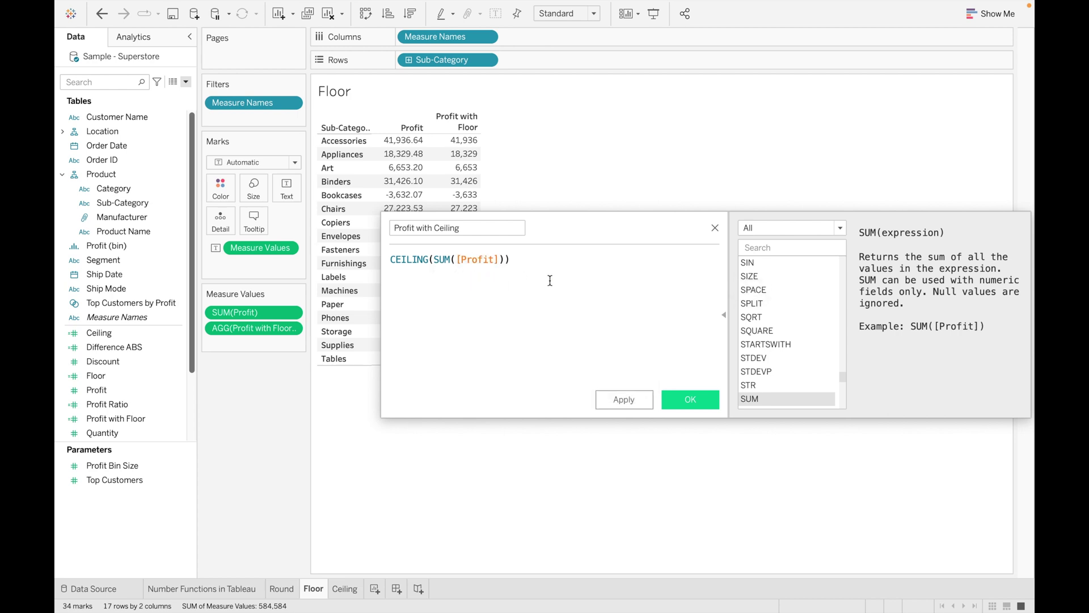
left_click(686, 404)
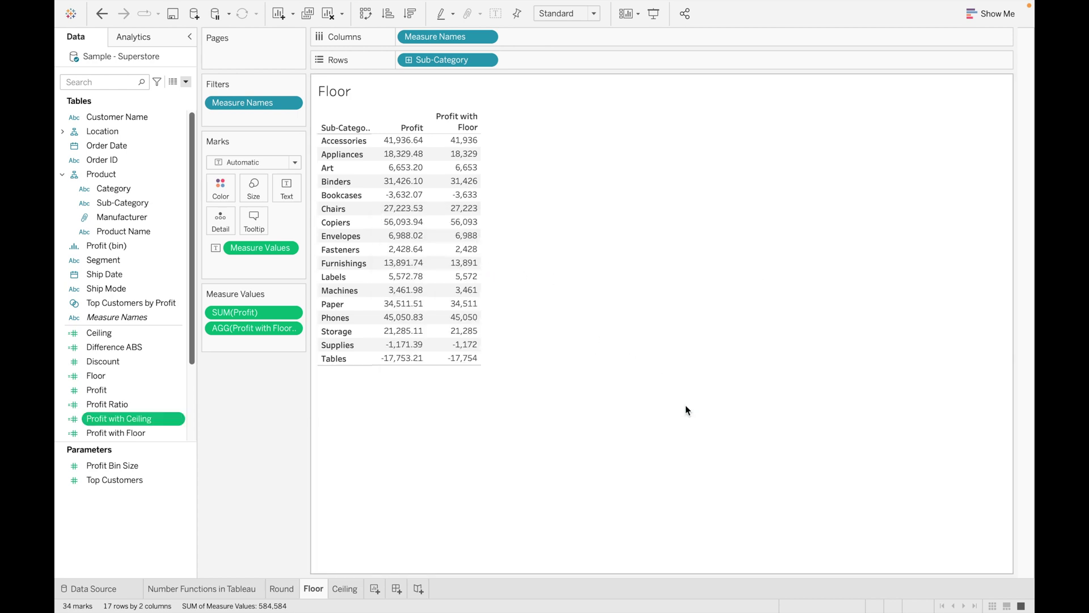
double_click(143, 417)
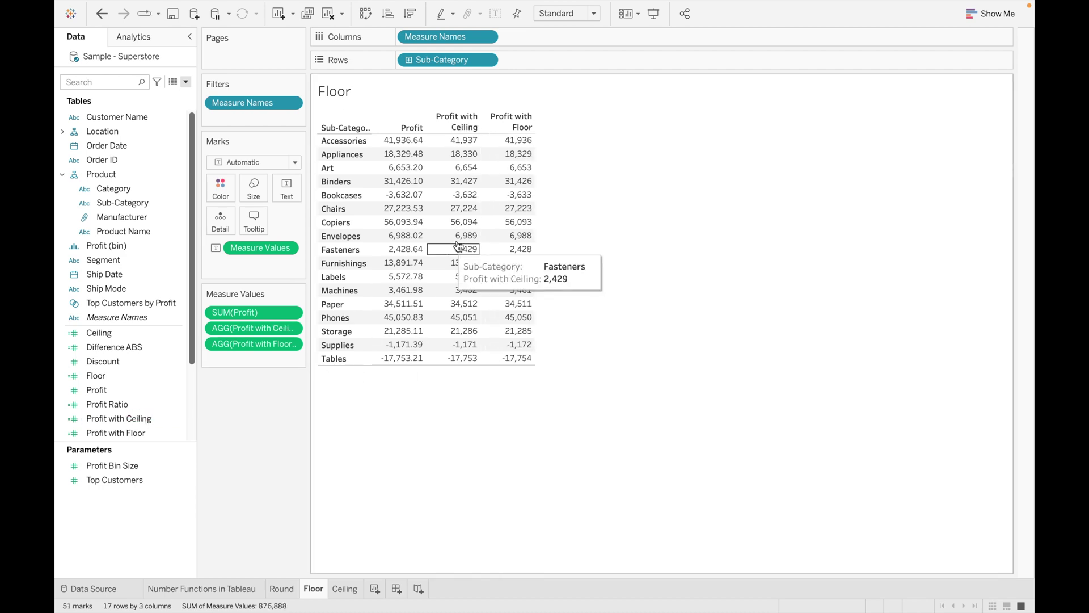
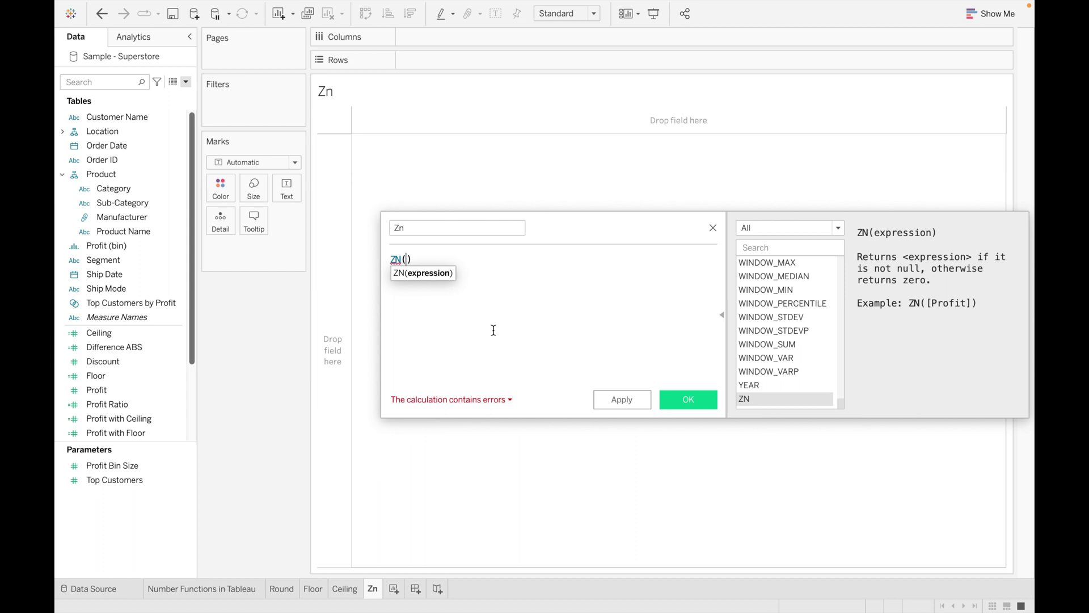
- Complete the Zn calculated field's formula as ZN(SUM([Profit])) and save it
type("sum")
left_click(485, 274)
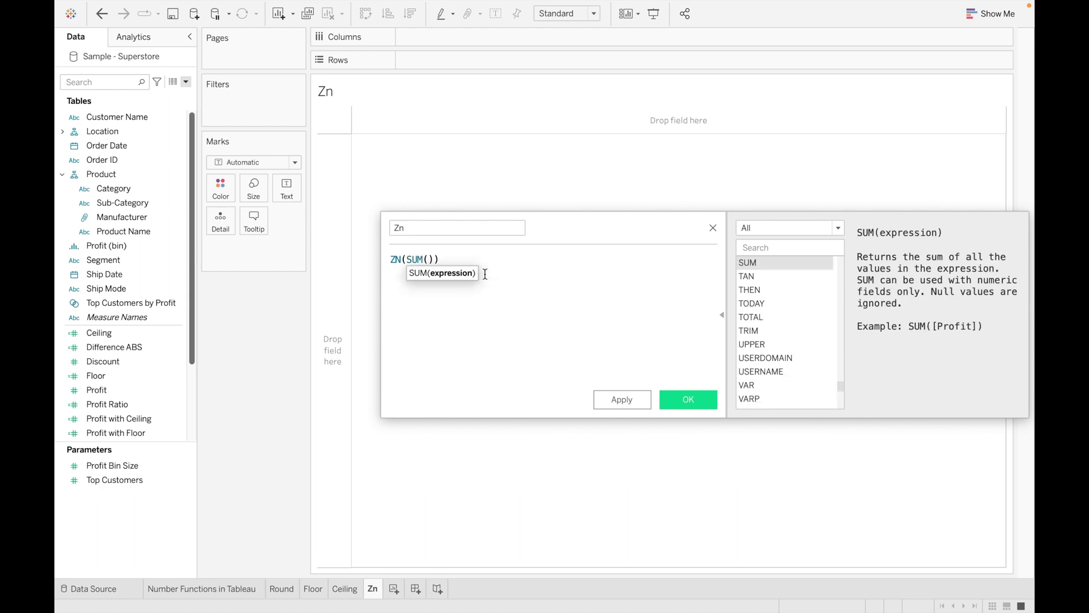
type("pro")
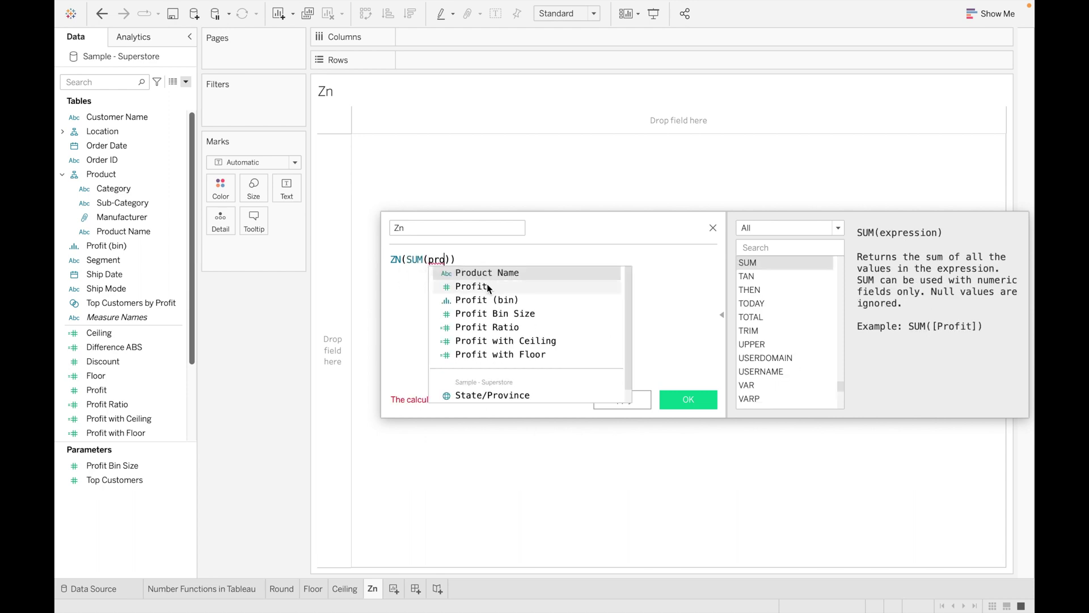
left_click(487, 284)
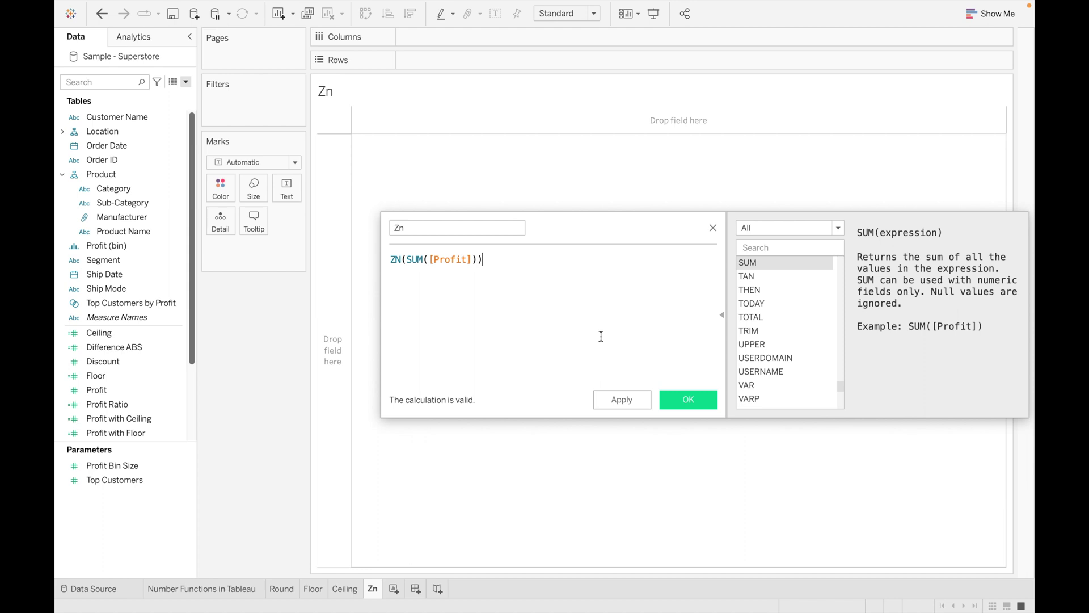
left_click(695, 401)
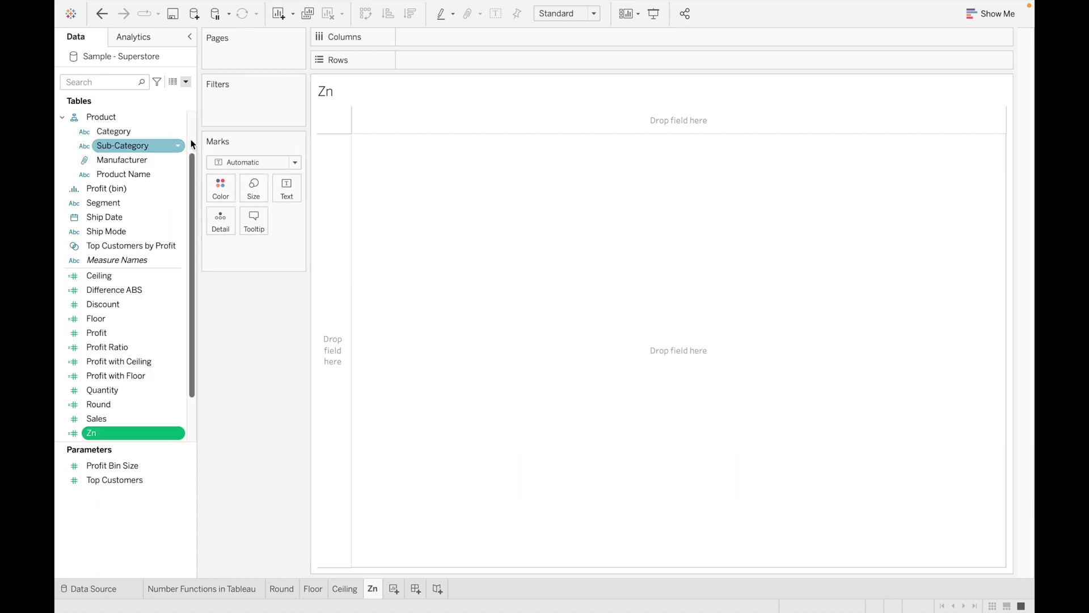
- Place Order Date on the rows of the Zn worksheet as a discrete exact date
scroll(193, 126, "up", 2)
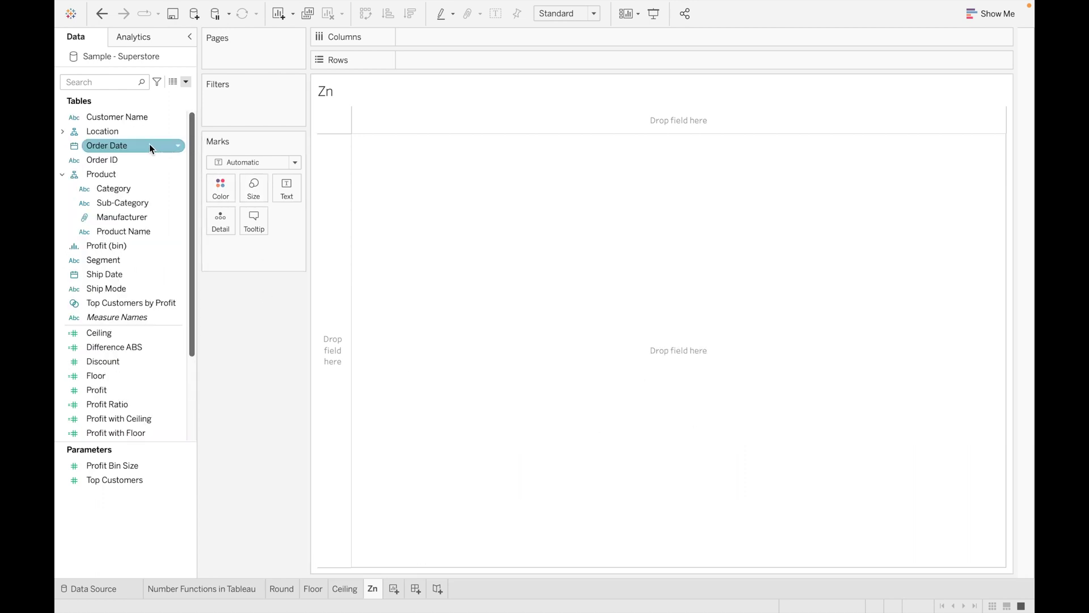
left_click_drag(148, 146, 496, 59)
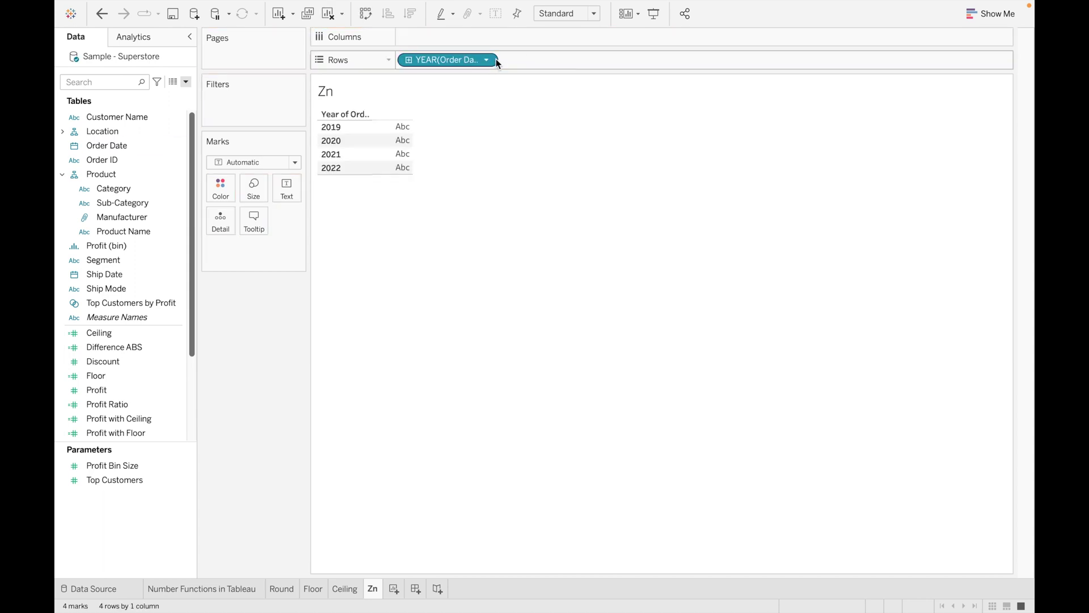
left_click(486, 60)
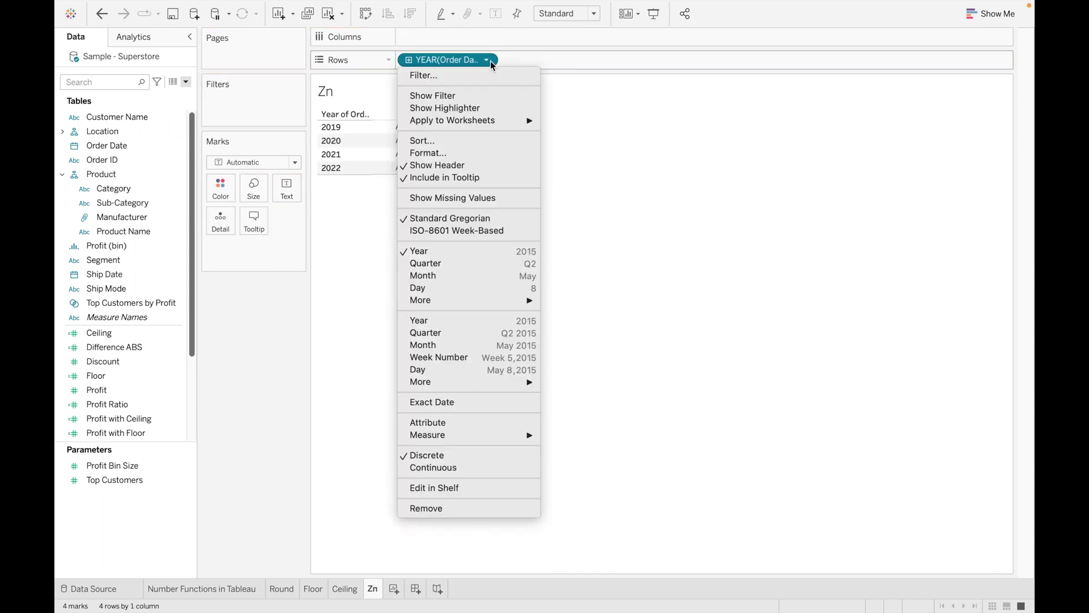
left_click(450, 403)
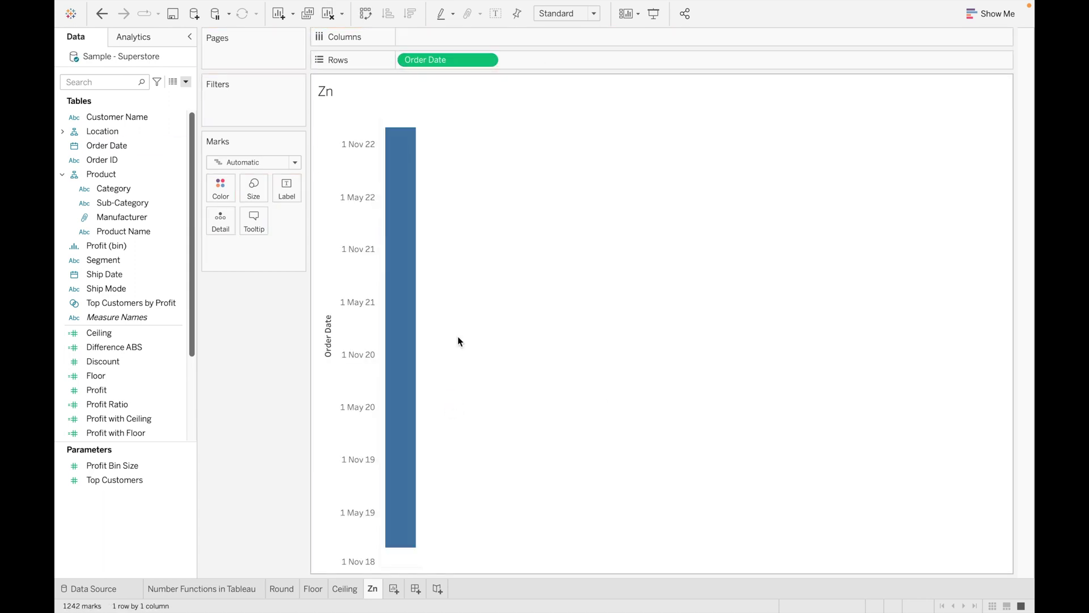
left_click(486, 60)
mouse_move(475, 423)
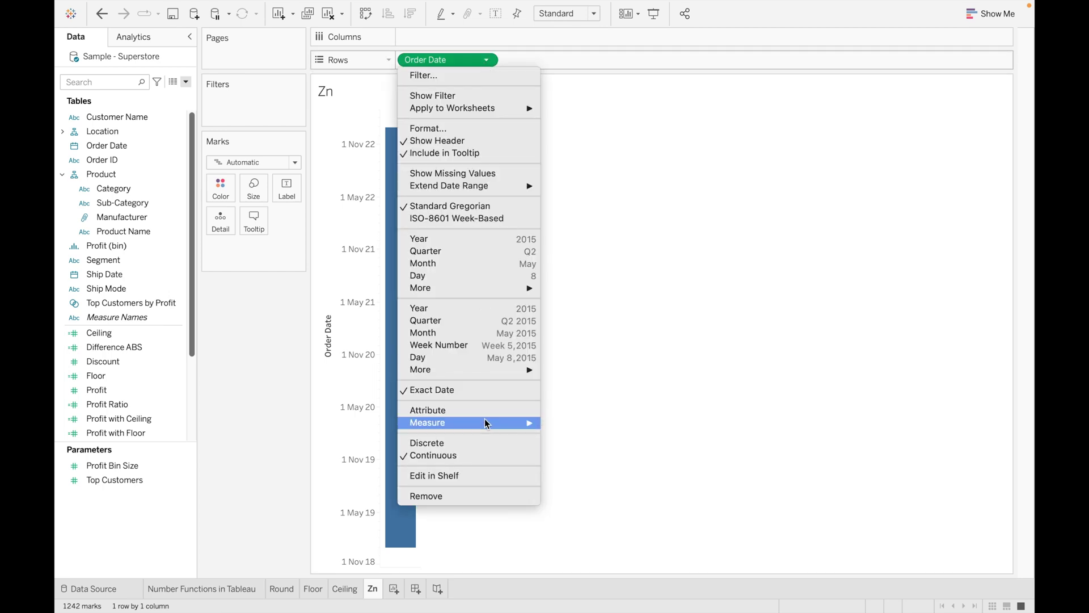
left_click(469, 444)
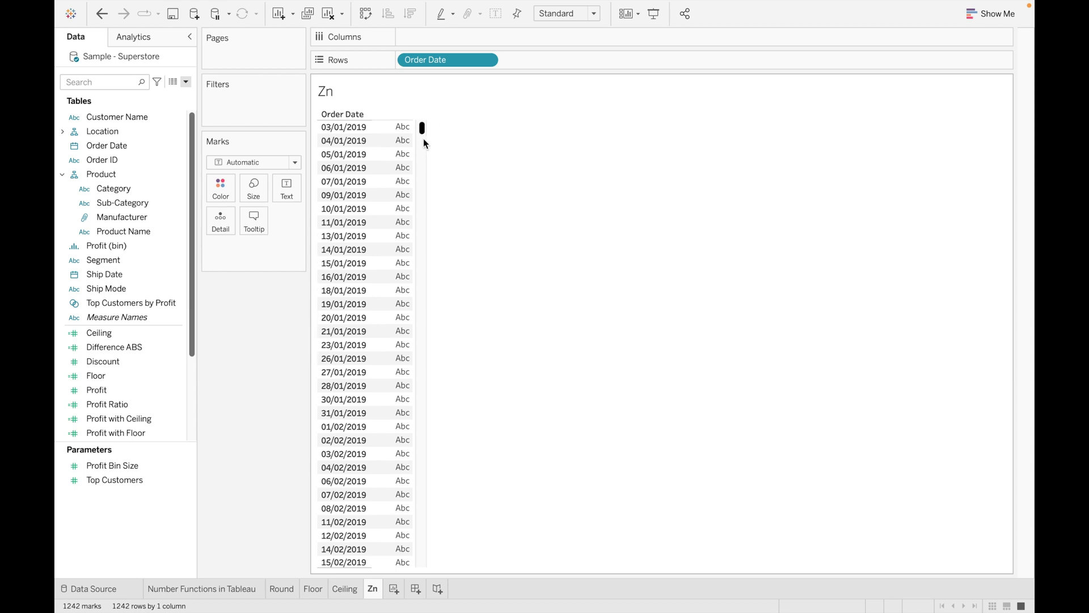
- Show missing values for the Order Date rows so that dates without orders are listed
mouse_move(372, 214)
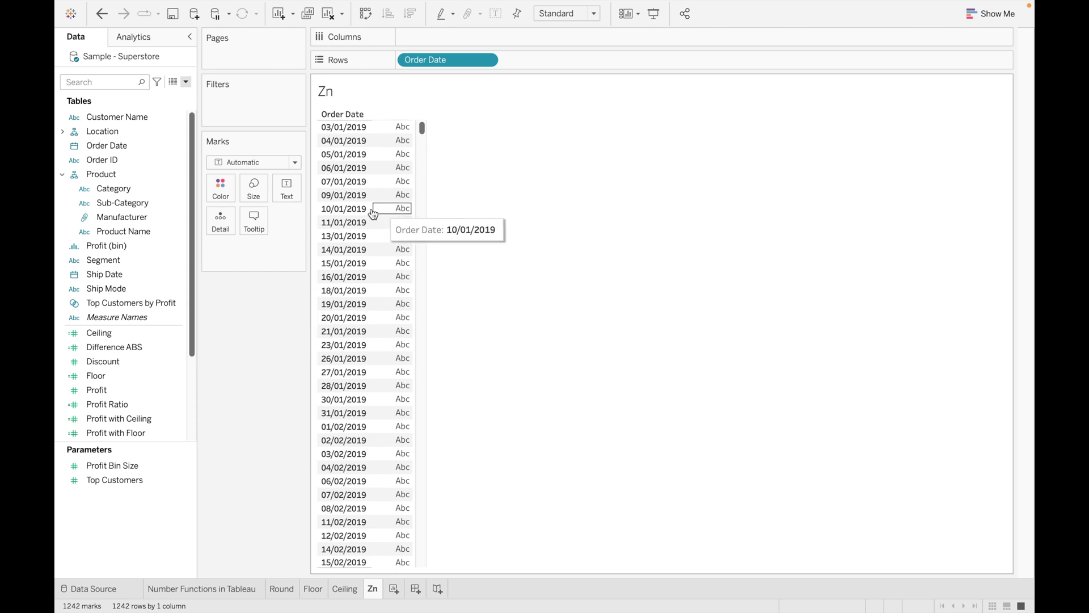
right_click(333, 221)
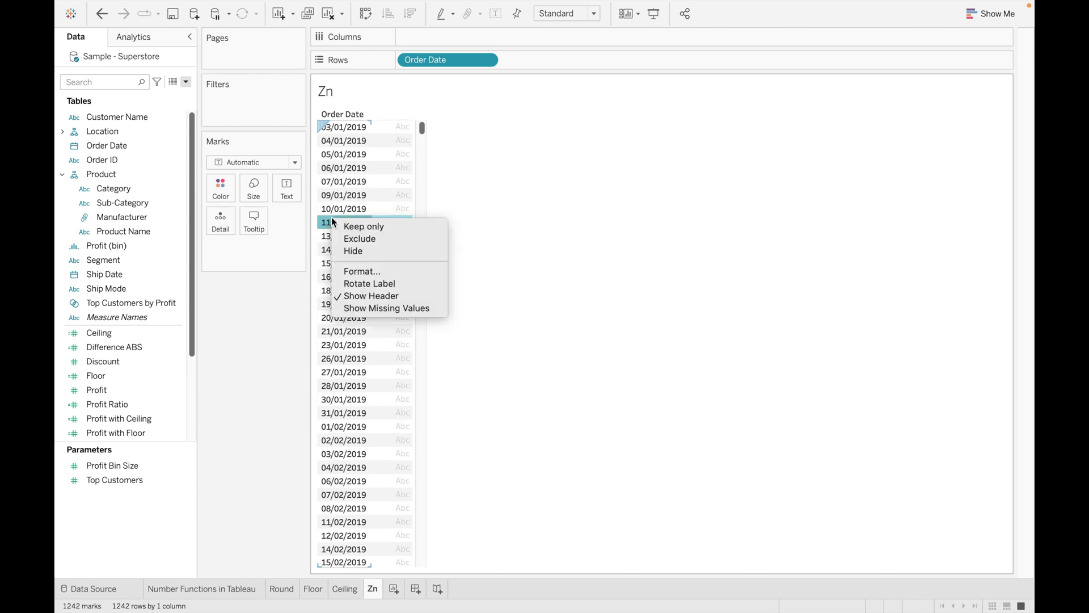
left_click(380, 309)
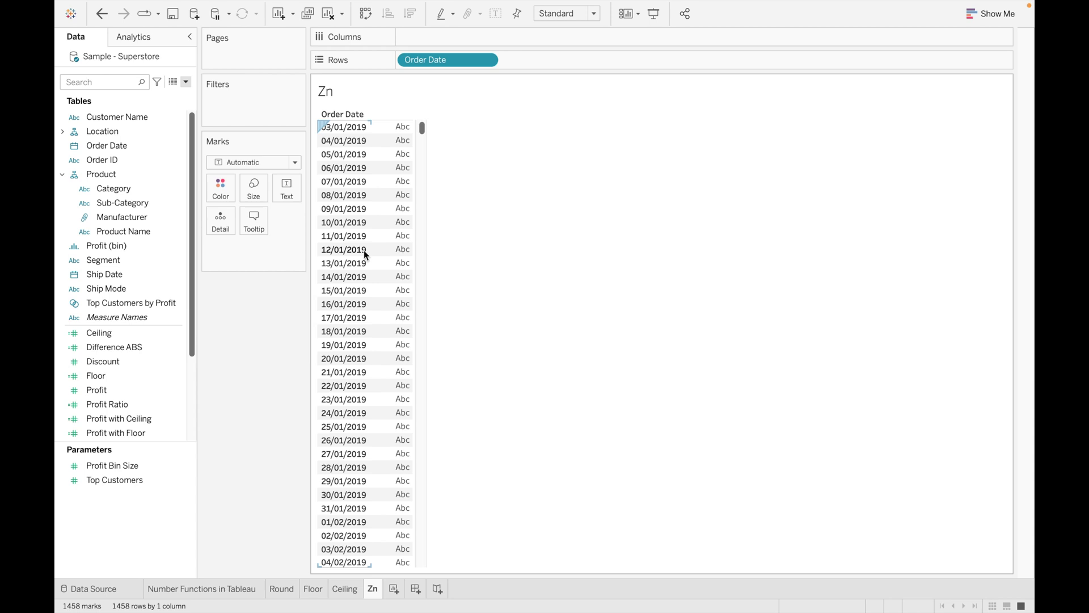
- Add Profit and the Zn field as value columns beside the order dates
double_click(108, 396)
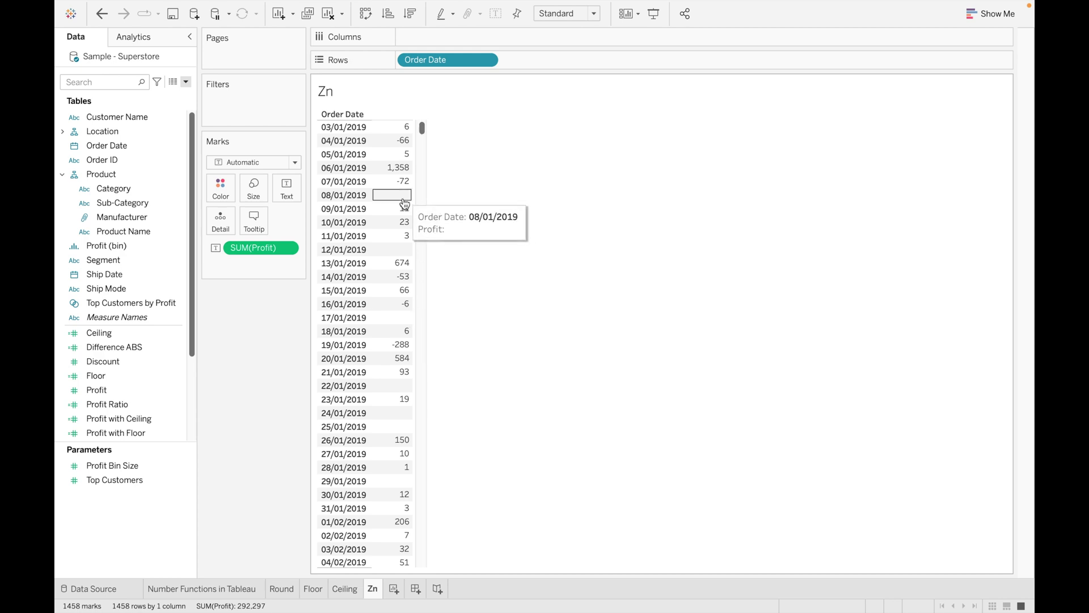
left_click_drag(192, 350, 192, 422)
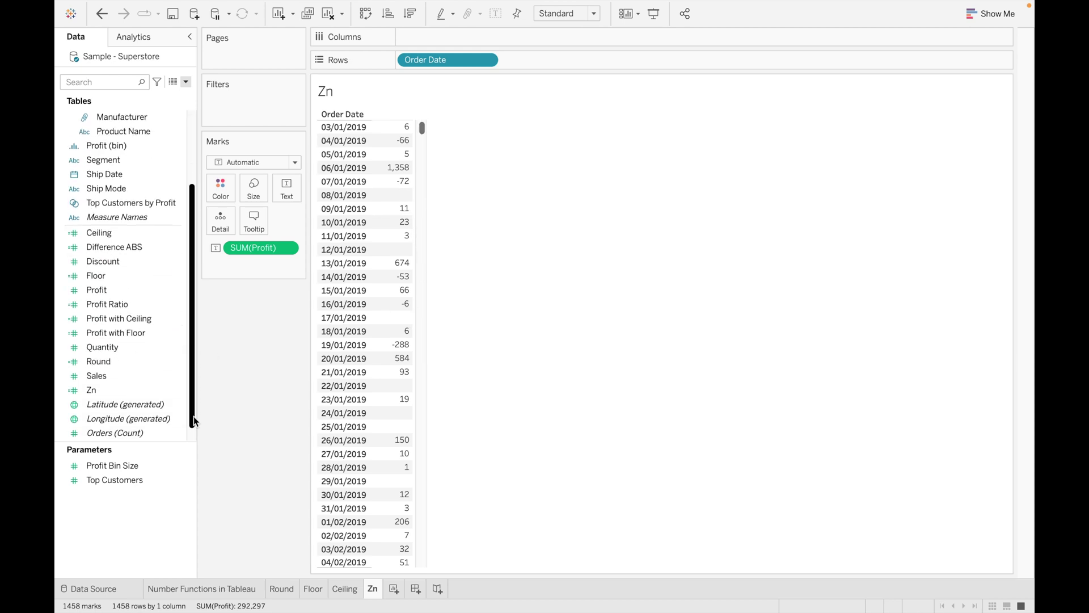
double_click(130, 389)
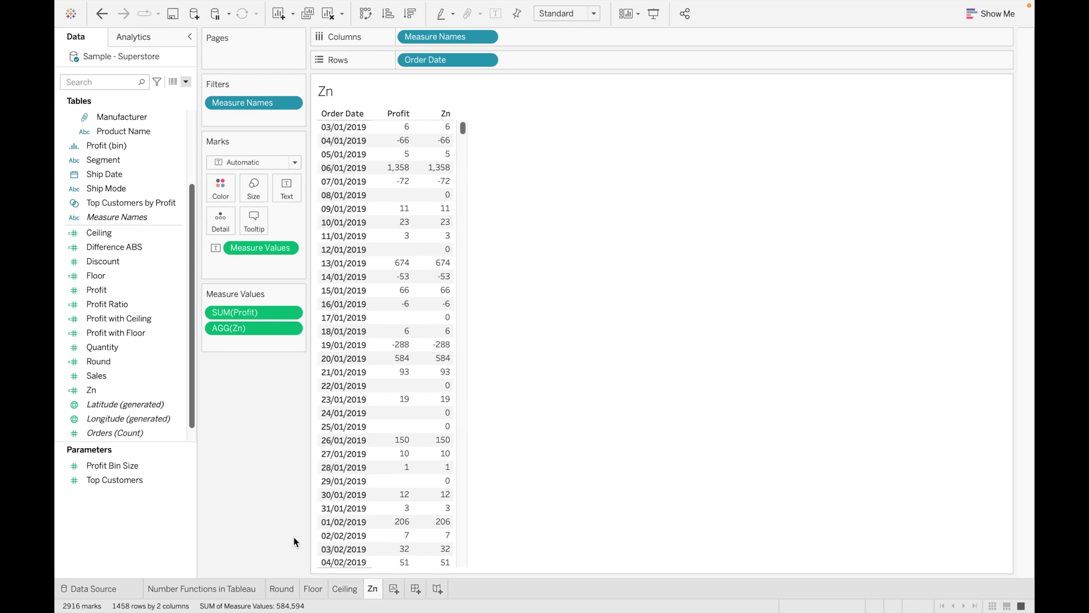
- Add a new worksheet and rename it SQRT
mouse_move(294, 581)
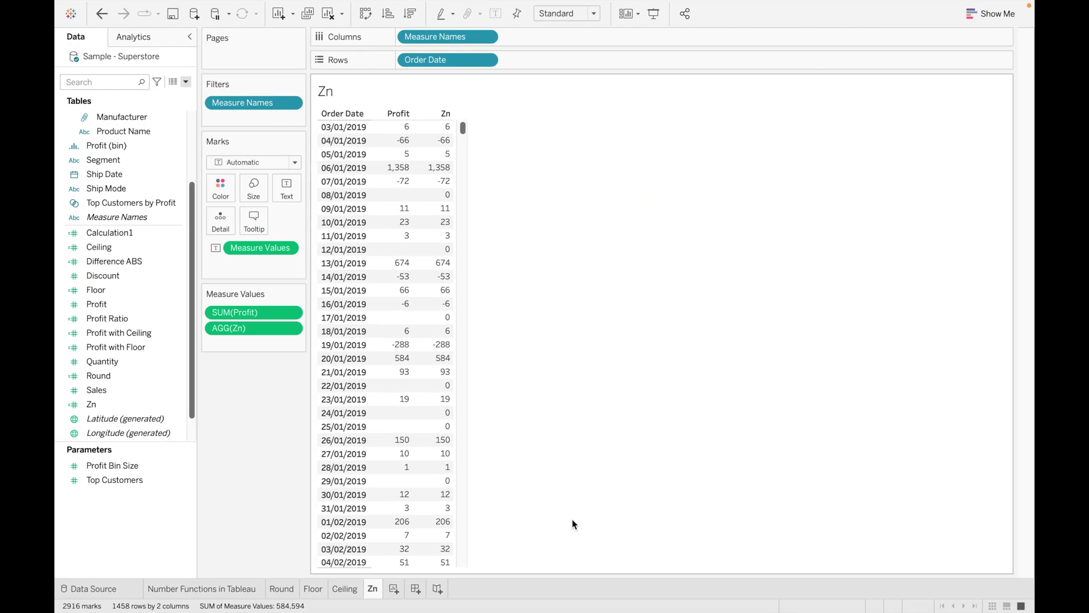
left_click(395, 590)
double_click(393, 588)
key("BackSpace")
type("SQRT")
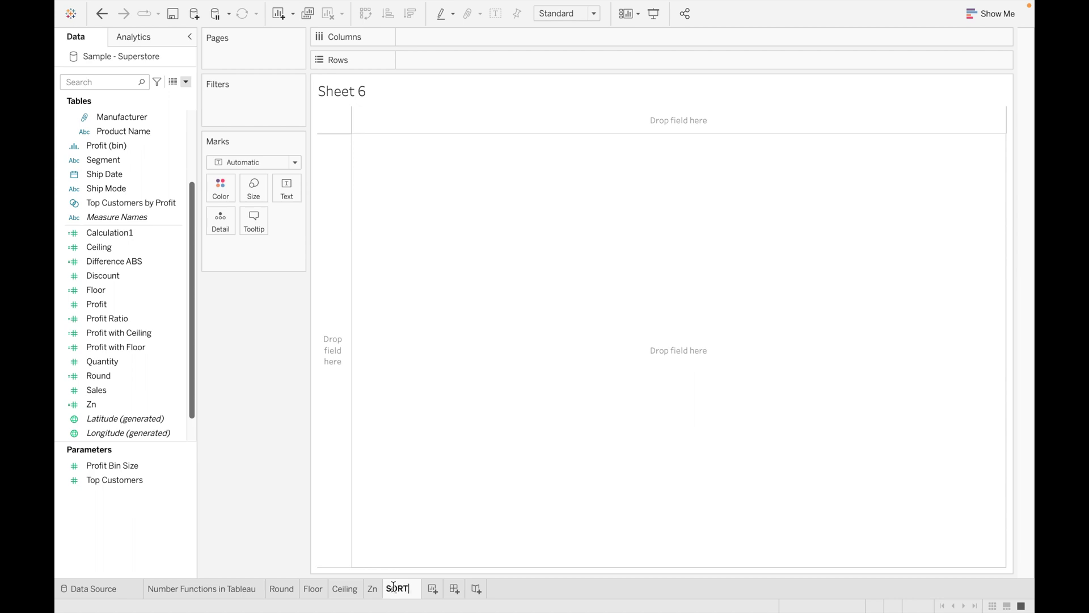
left_click(263, 363)
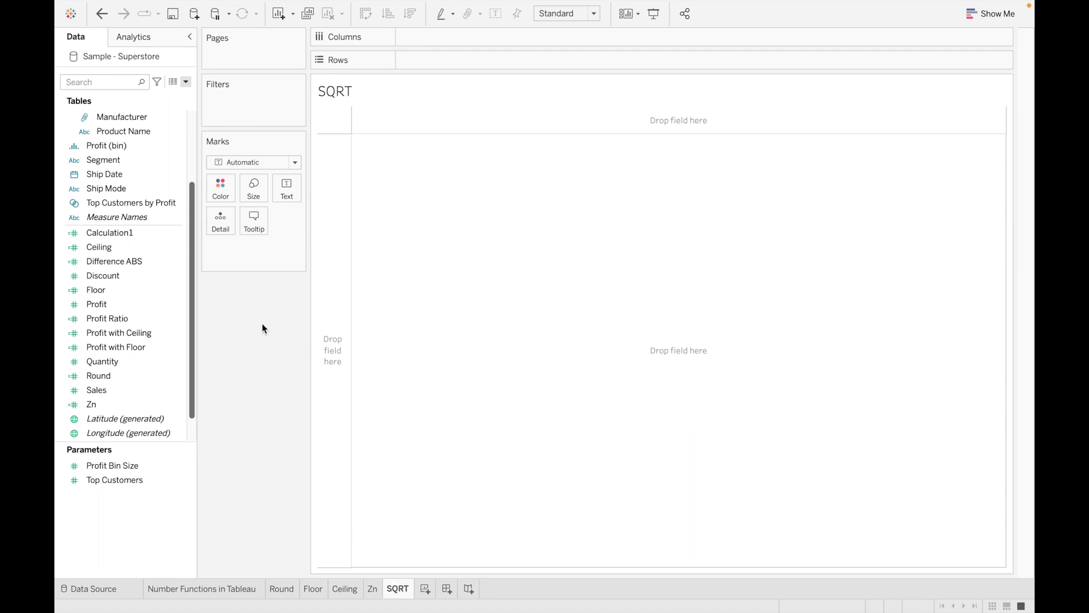
- Create a calculated field named SQRT with the formula SQRT(100) and apply it, keeping the editor open
left_click(185, 83)
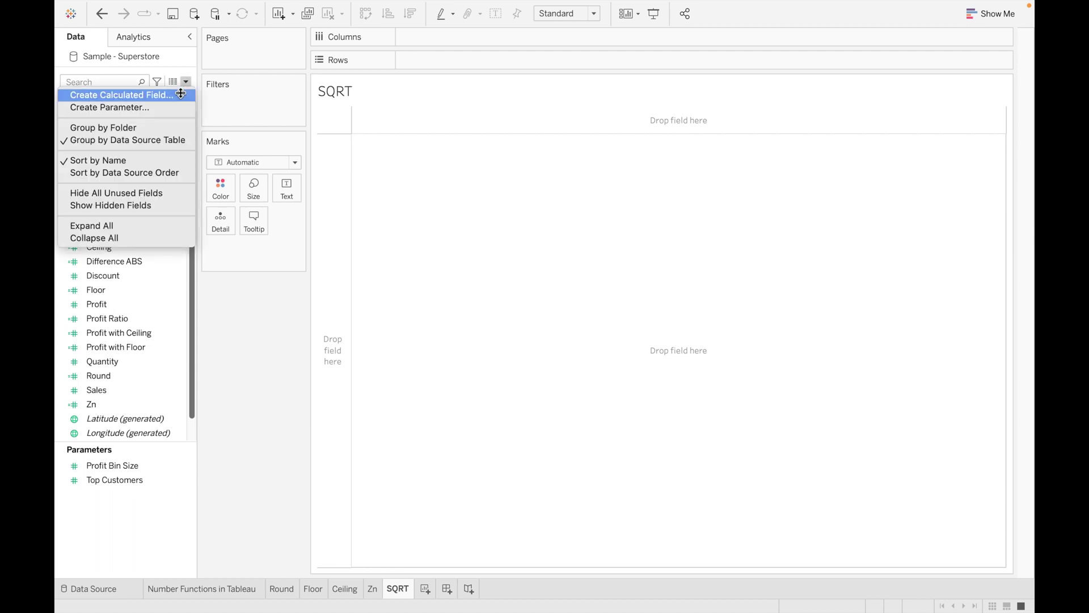
left_click(180, 93)
key("BackSpace")
type("SQRT")
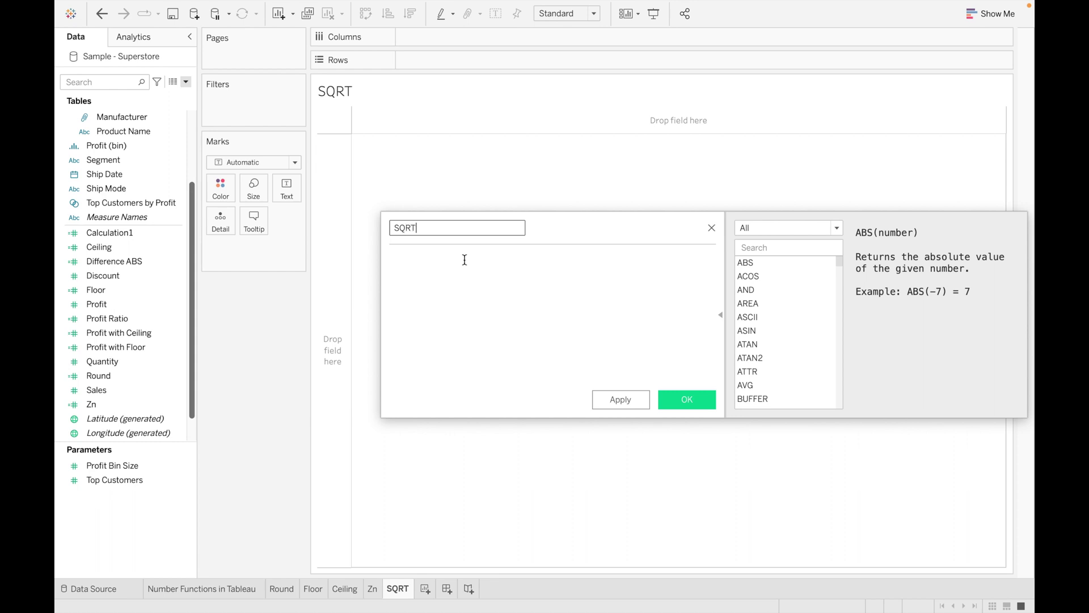
left_click(422, 260)
type("SQRT")
left_click(441, 277)
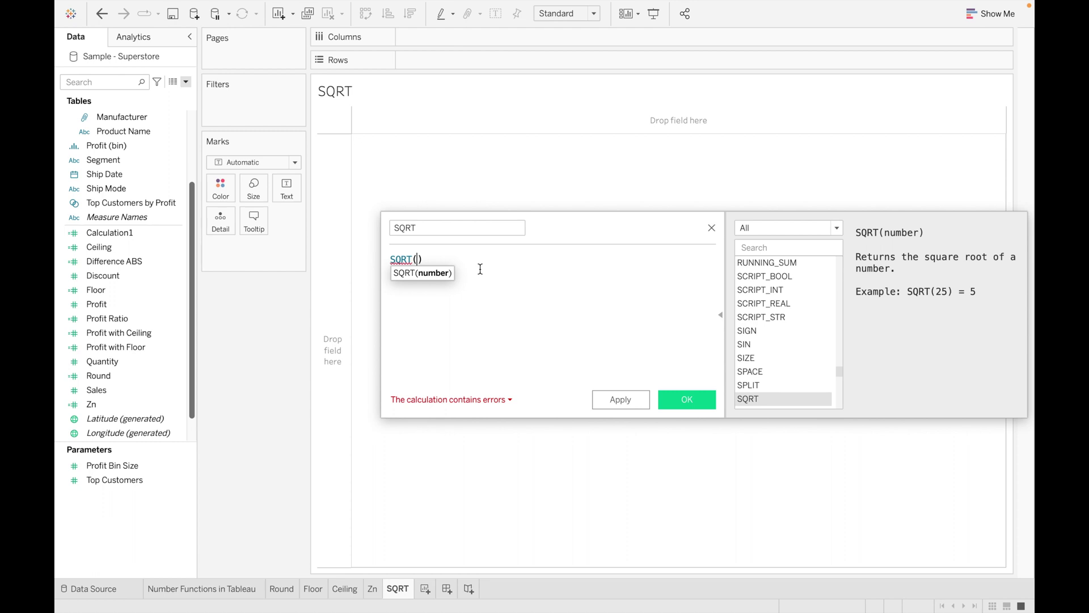
type("100")
left_click(631, 400)
- Show the SQRT field as text on the worksheet and convert it from a sum to a dimension
left_click_drag(127, 403, 288, 186)
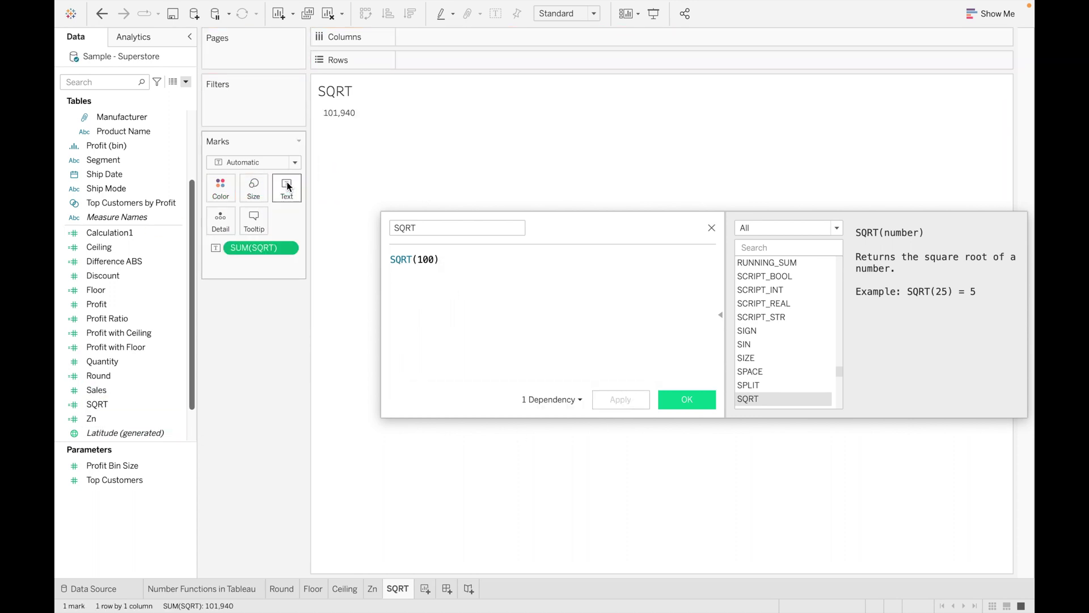
left_click(287, 248)
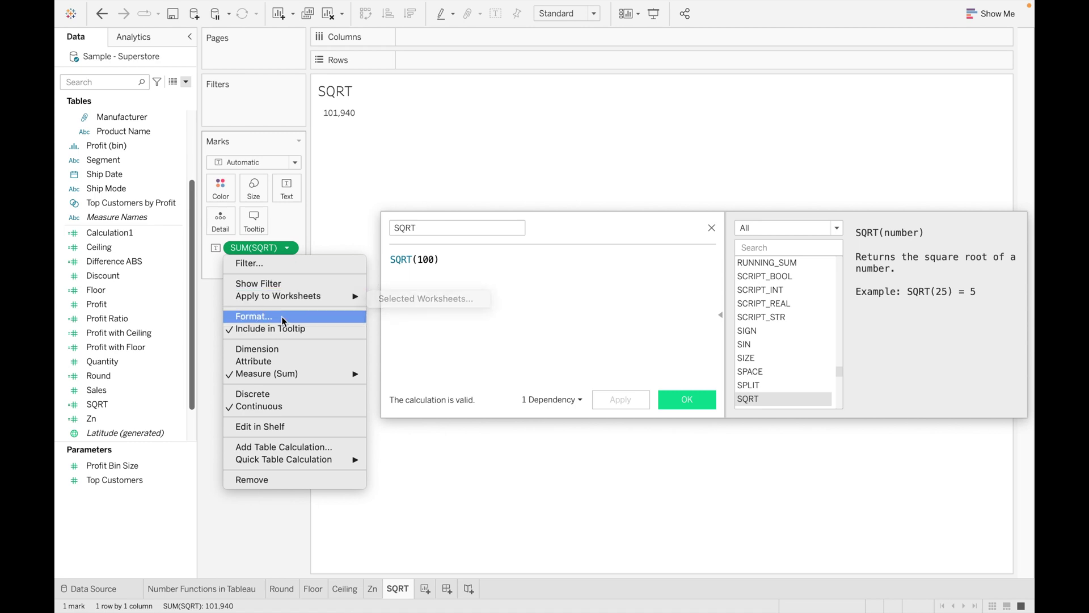
left_click(282, 347)
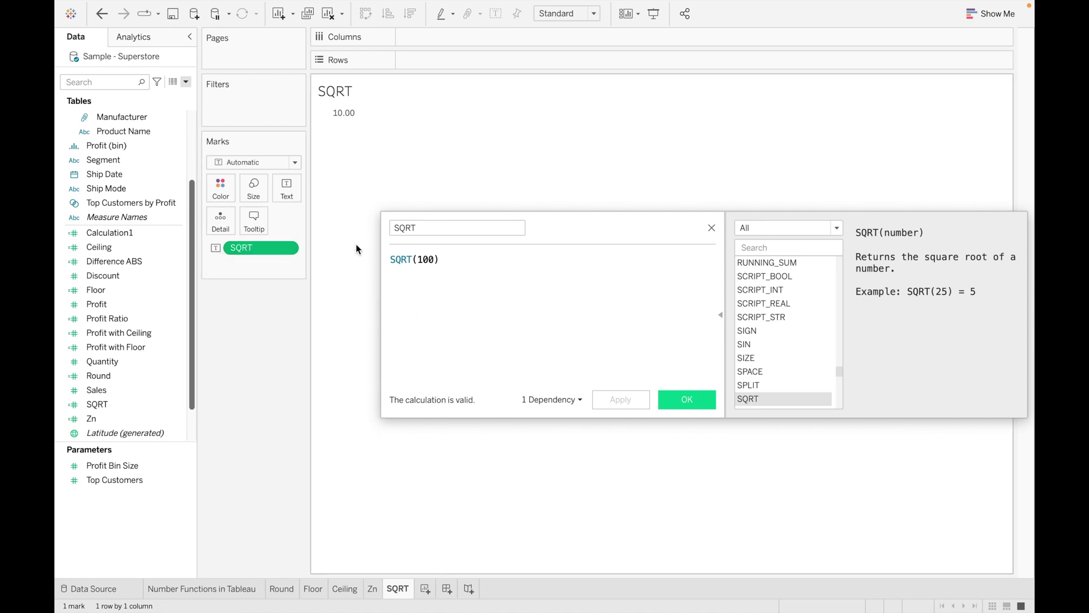
- Change the SQRT field's formula to SQRT(1000) and apply it, keeping the editor open
mouse_move(351, 118)
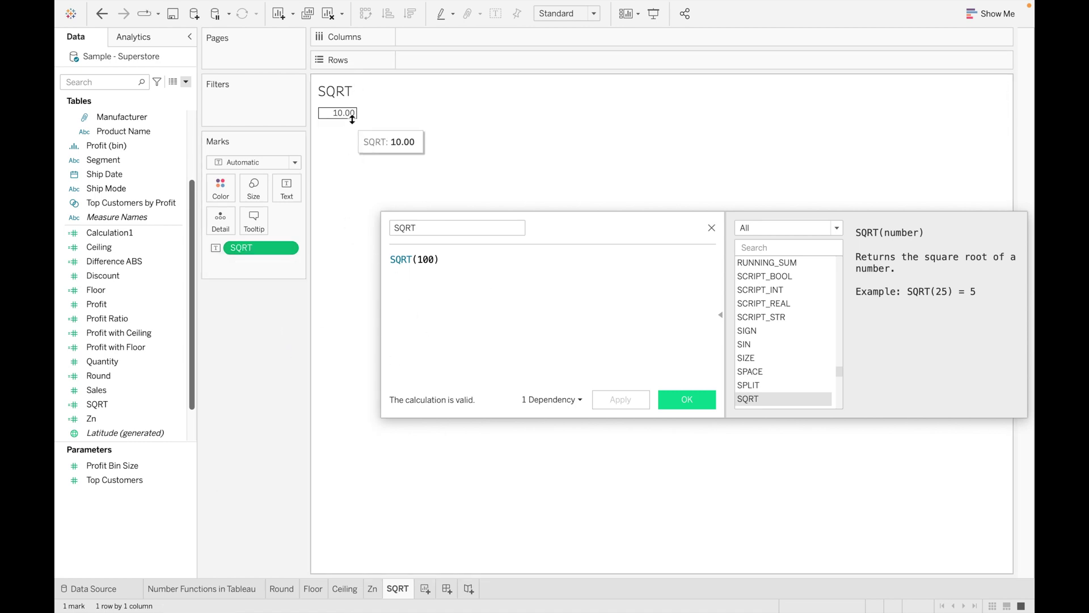
left_click(435, 259)
type("0")
left_click(622, 399)
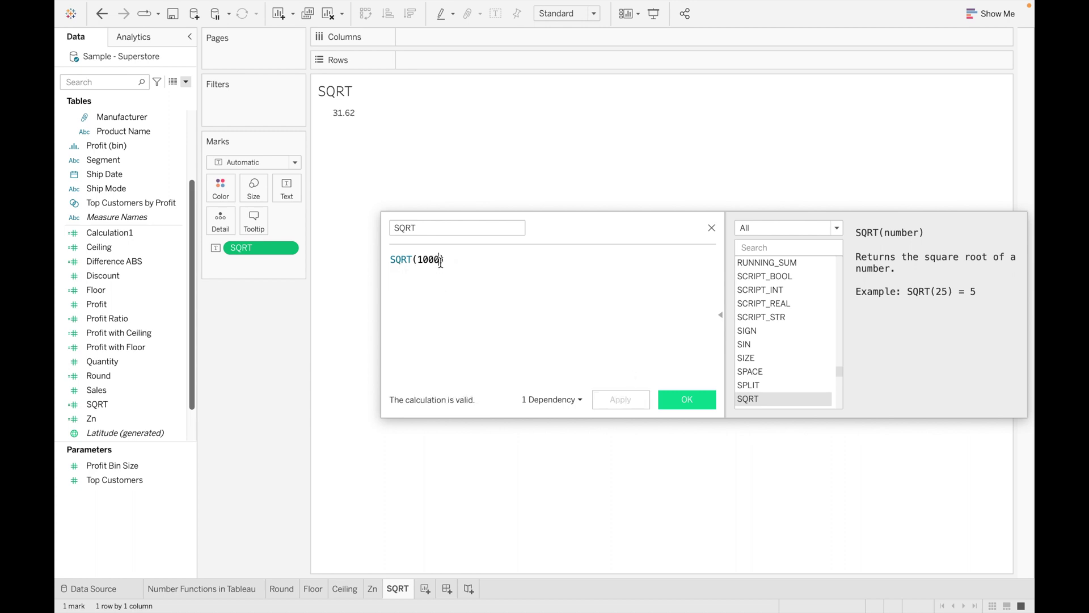
- Replace the number in the SQRT formula with 25 and apply the change
key("BackSpace")
key("BackSpace")
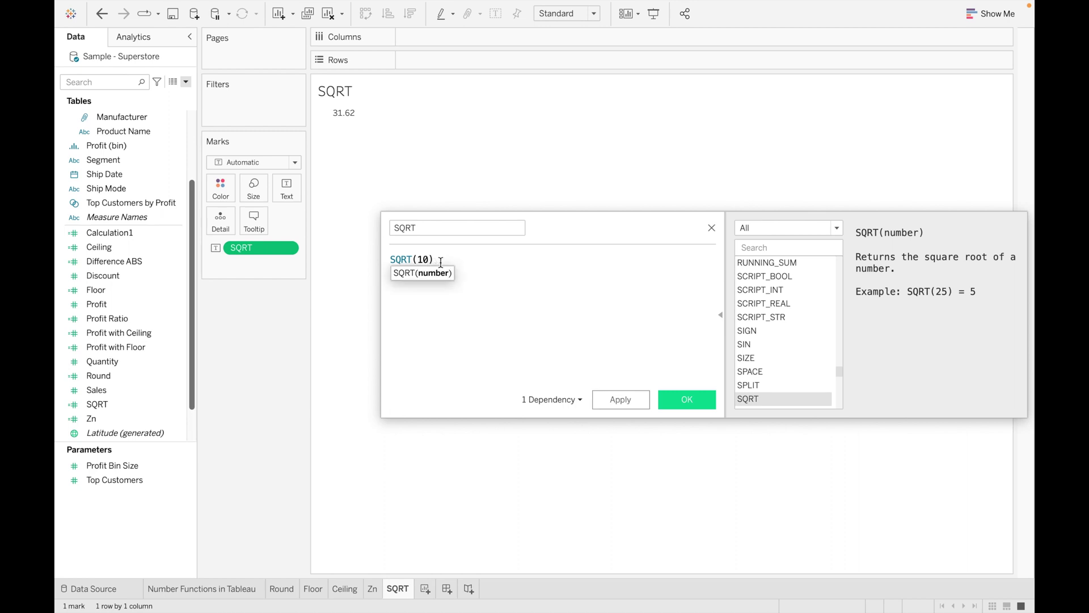
key("BackSpace")
key("BackSpace")
type("25")
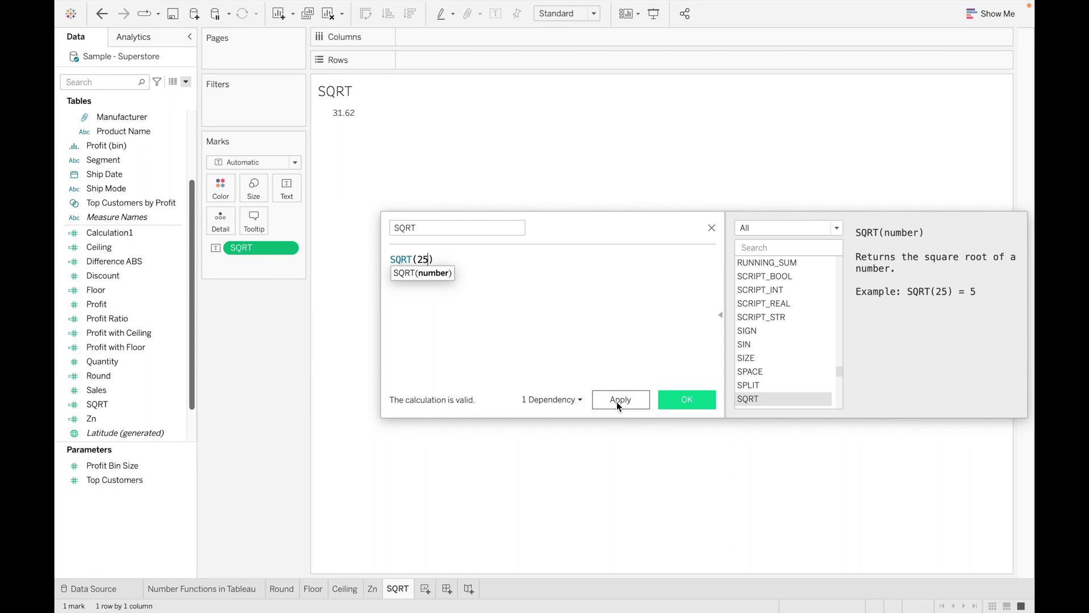
left_click(619, 400)
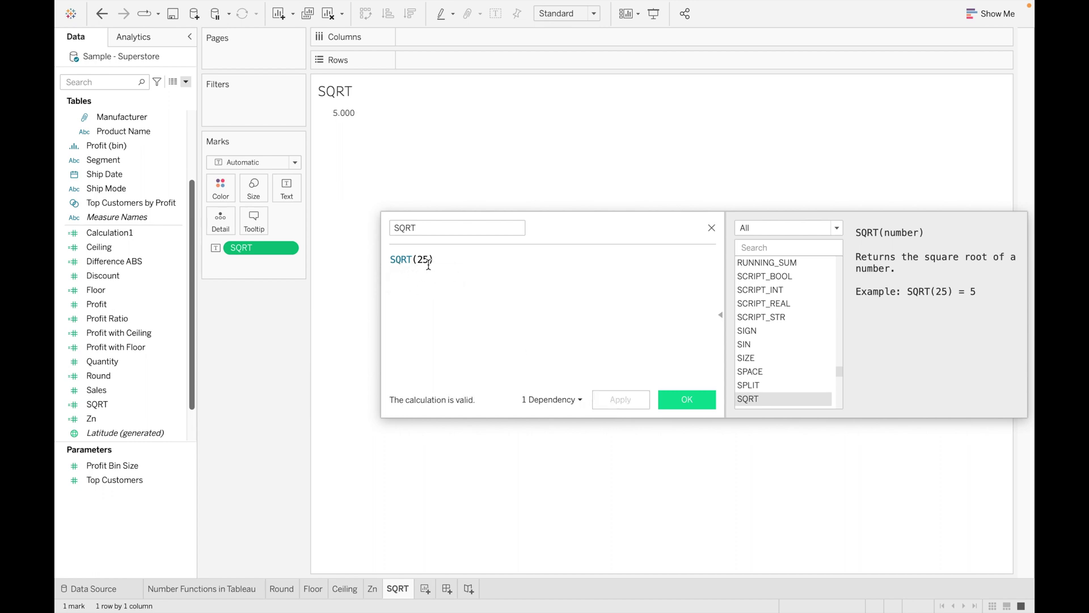
- Use the Profit field as the SQRT argument, giving SQRT([Profit]), and apply the formula
key("BackSpace")
key("BackSpace")
type("PR")
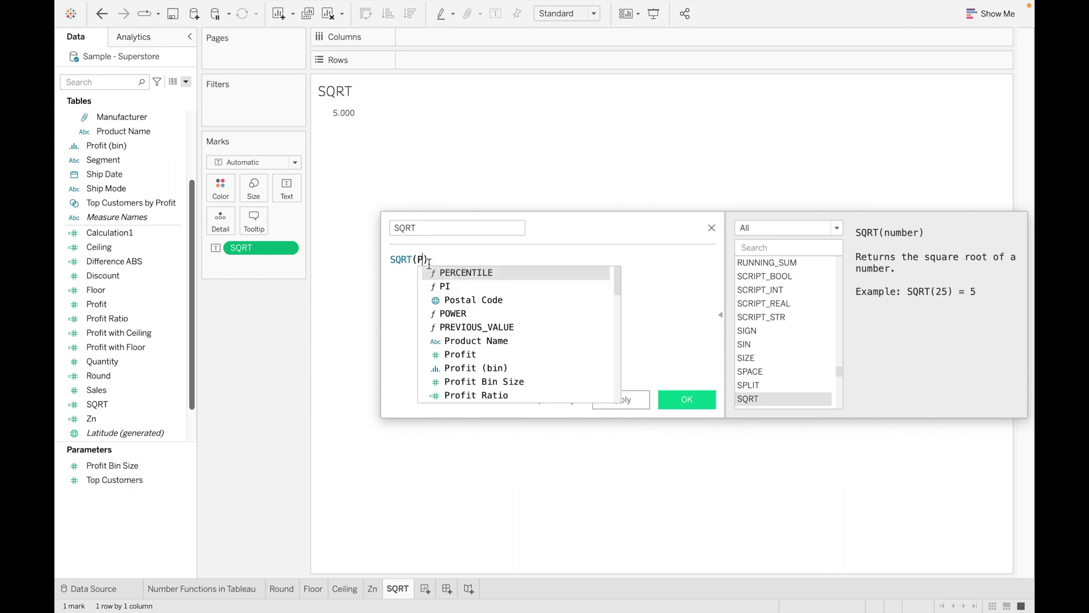
left_click(460, 299)
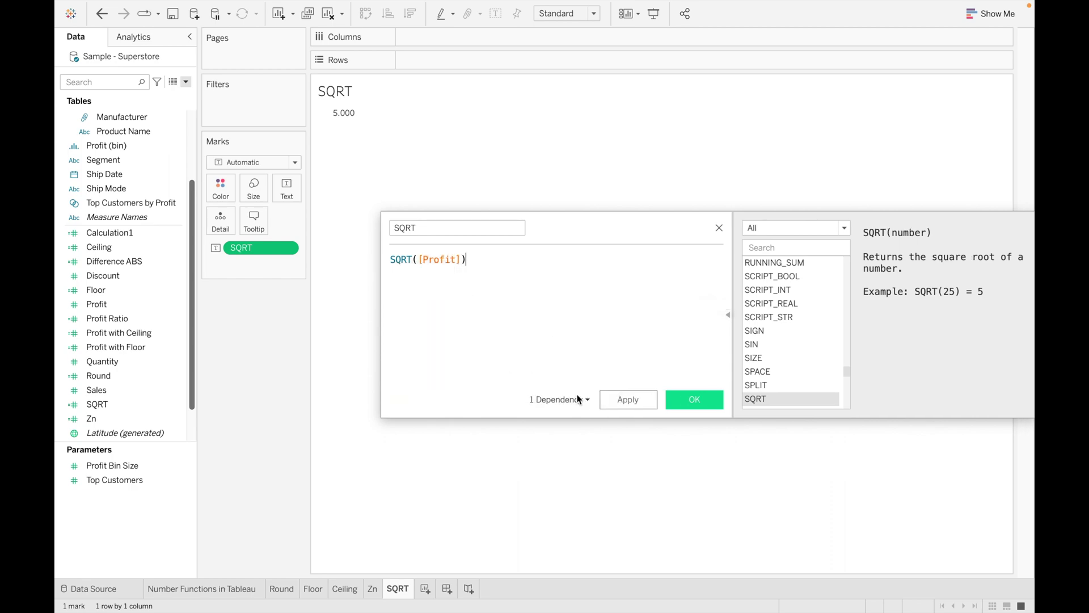
left_click(620, 401)
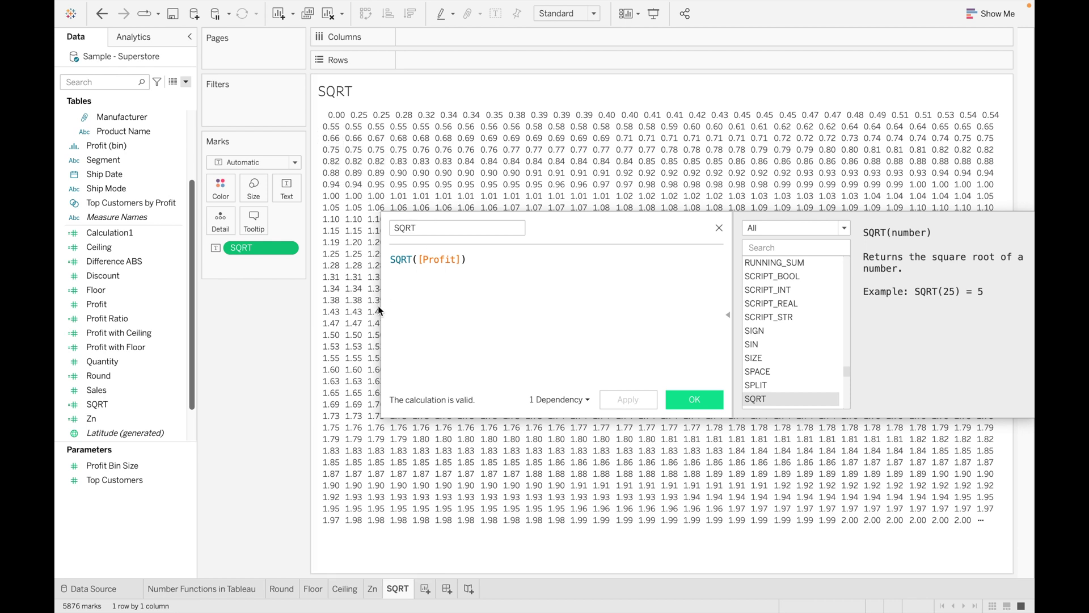
- Wrap Profit in a SUM aggregation so the formula reads SQRT(SUM([Profit])), and apply it
left_click(418, 261)
type("SUM")
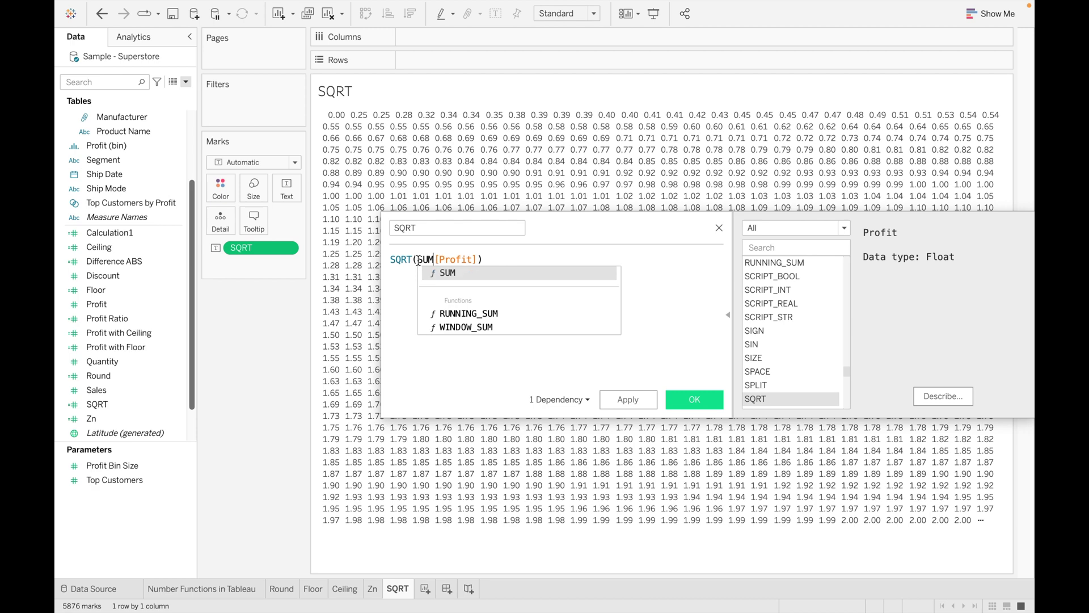
left_click(445, 273)
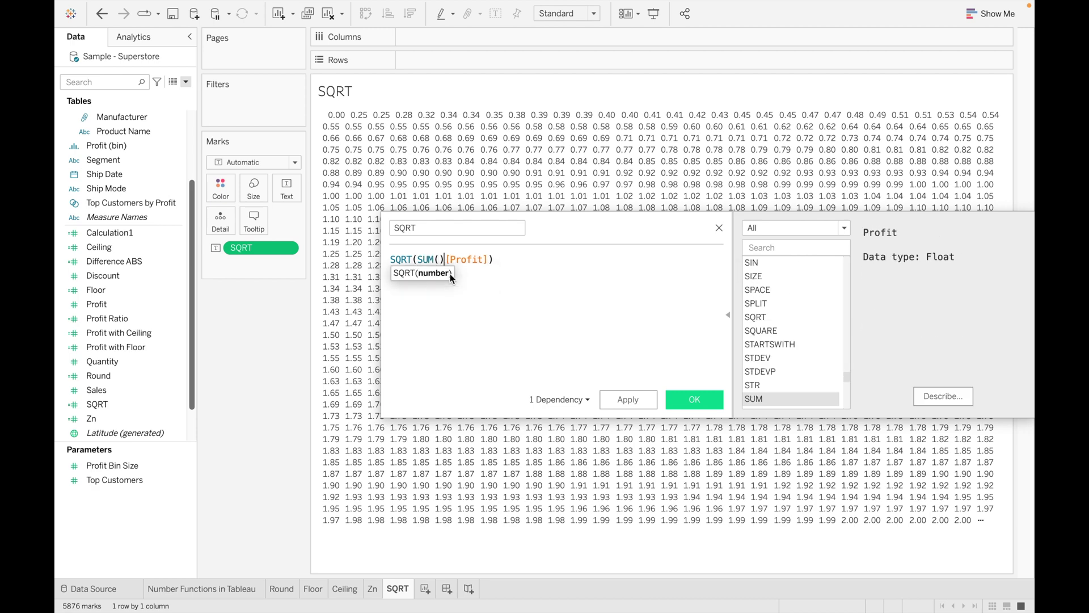
left_click(500, 258)
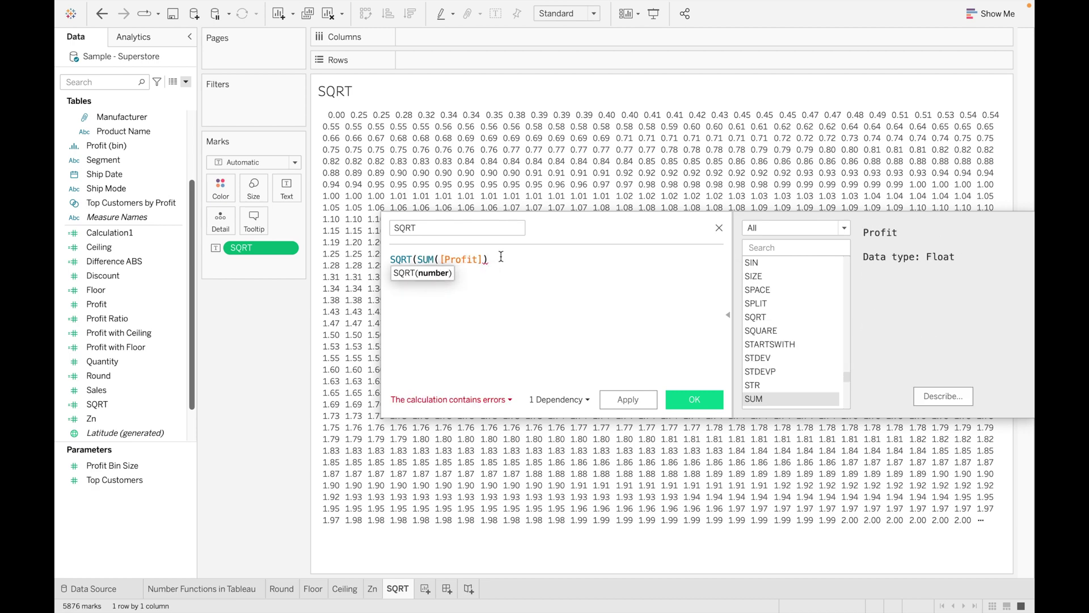
type(")")
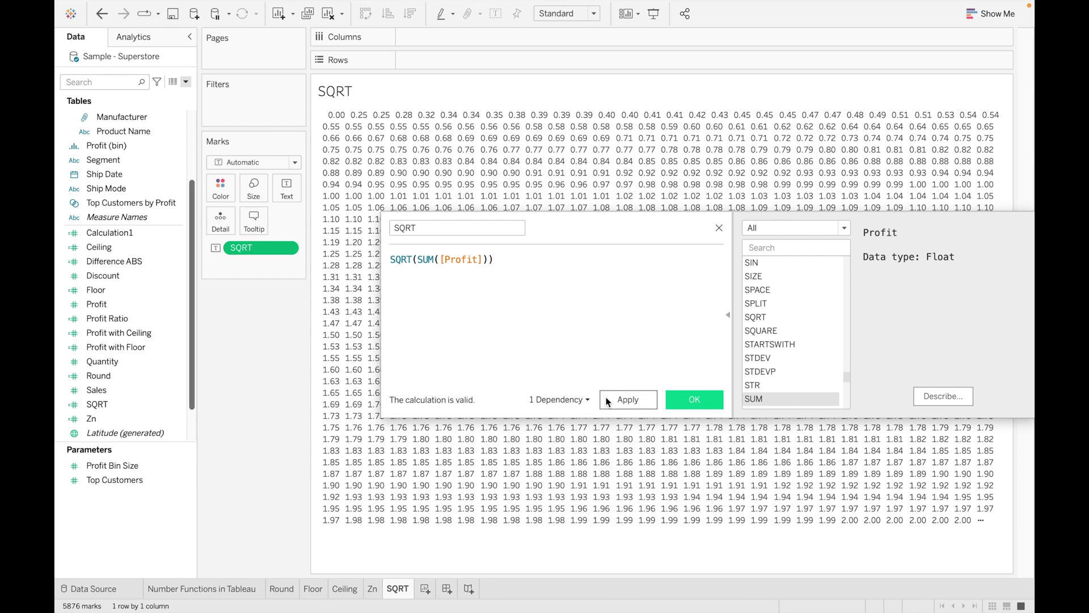
left_click(614, 398)
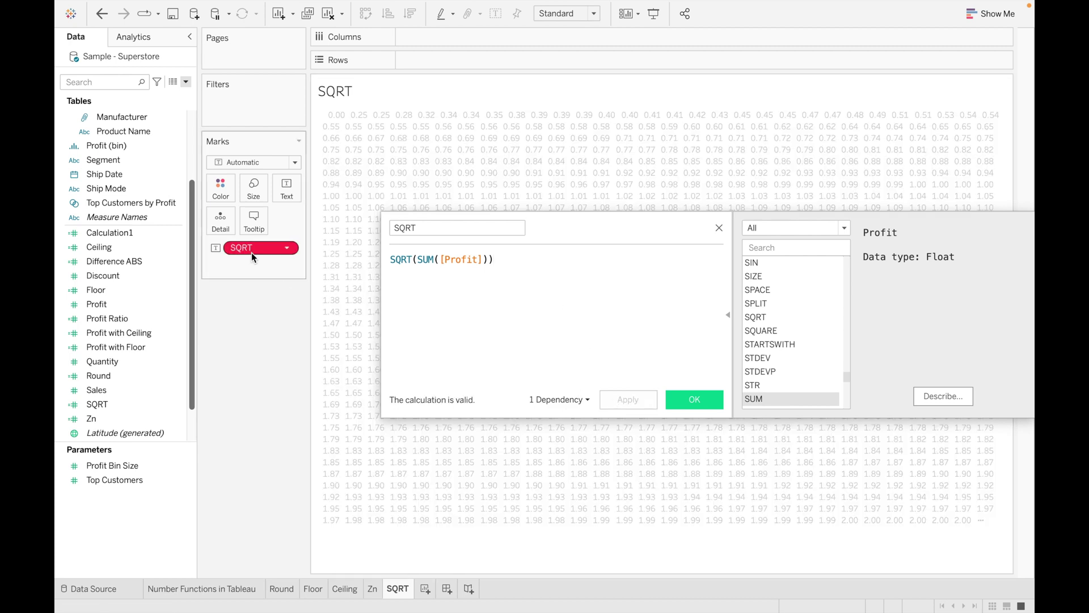
- Remove the invalid SQRT field from the marks, show the updated SQRT field as text, and close the calculation editor
left_click_drag(252, 247, 153, 389)
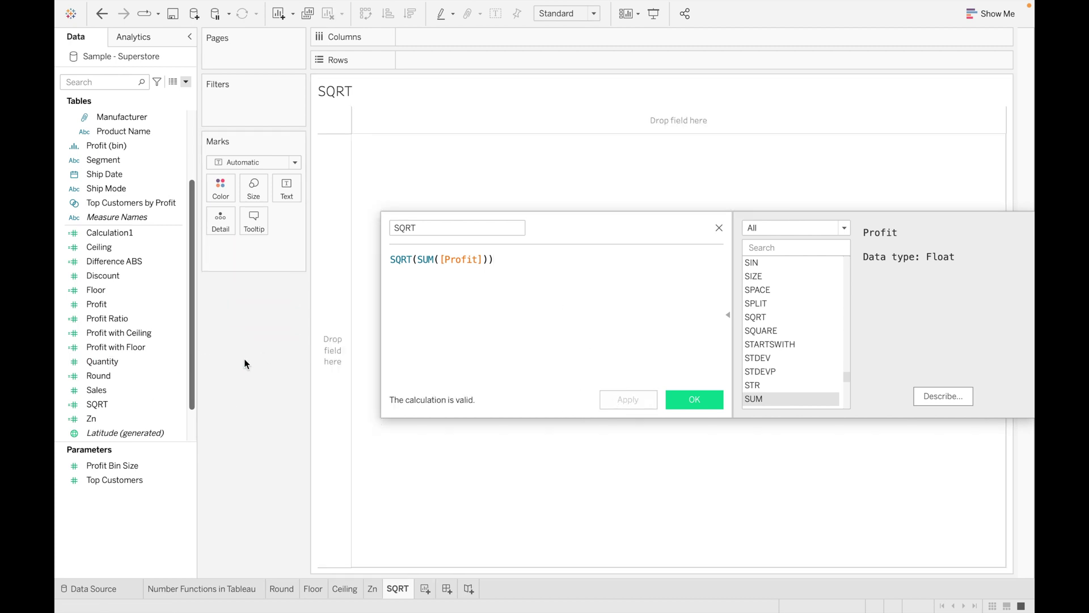
left_click_drag(141, 407, 287, 193)
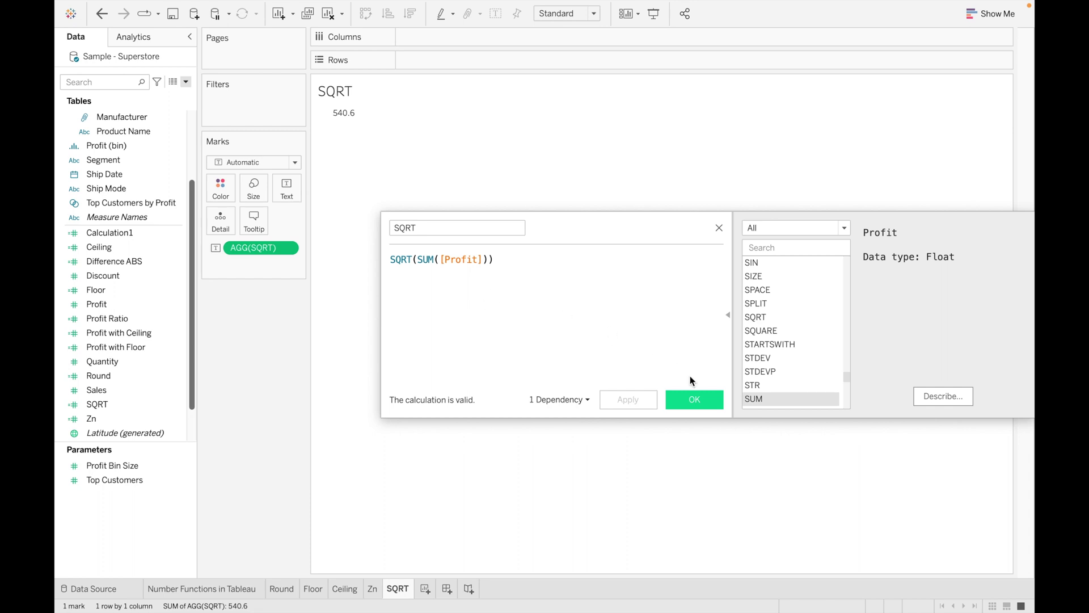
left_click(694, 400)
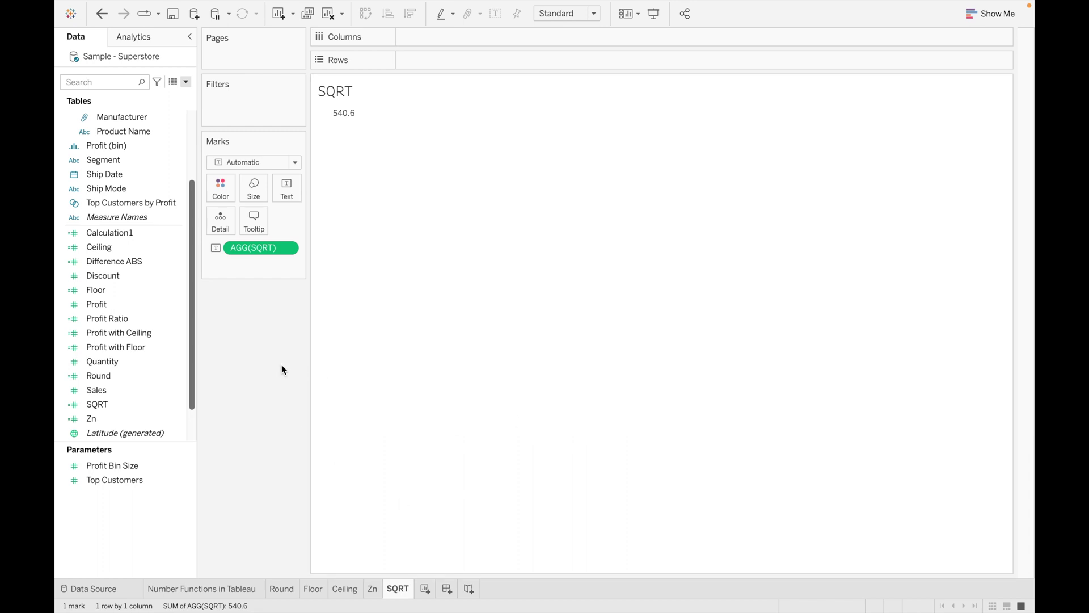
- Create a calculated field named SQUARE with the formula SQUARE(61) and save it
left_click(185, 82)
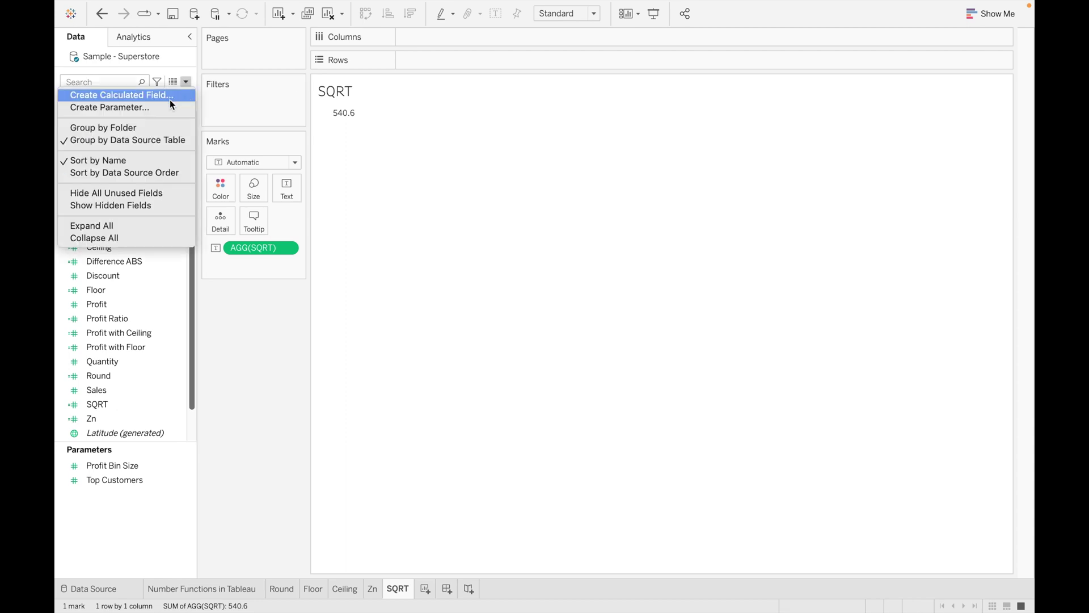
left_click(169, 98)
key("BackSpace")
type("SQUARE")
left_click(406, 260)
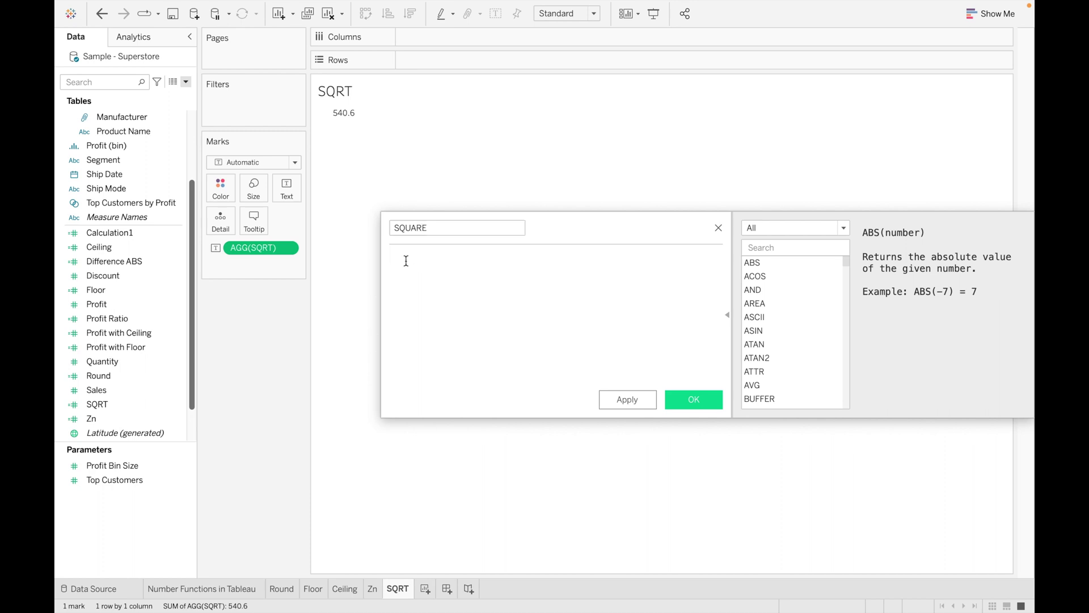
type("SQ")
left_click(437, 300)
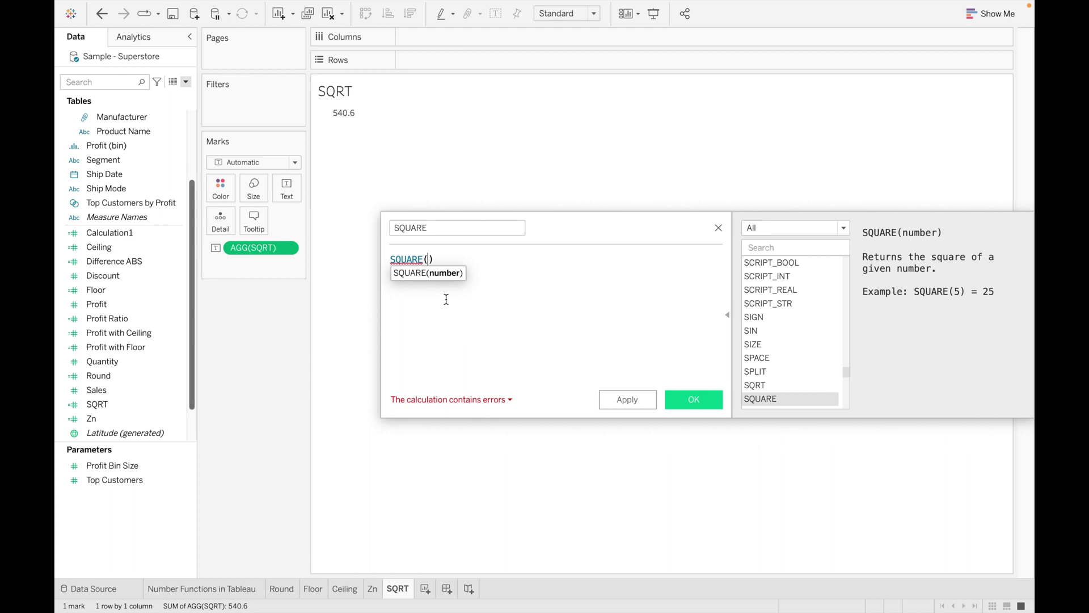
type("61")
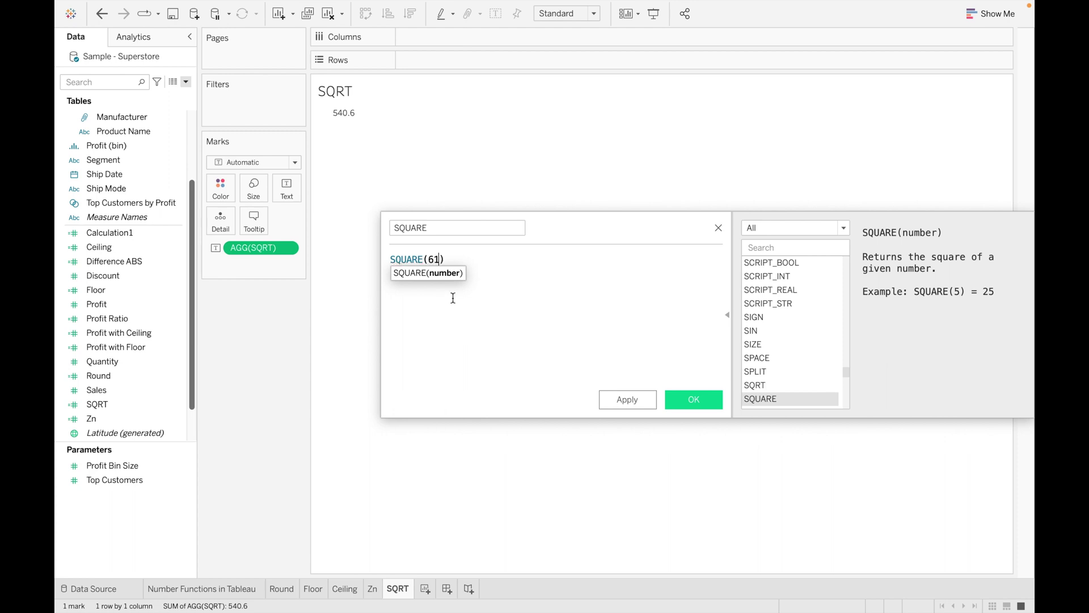
left_click(638, 400)
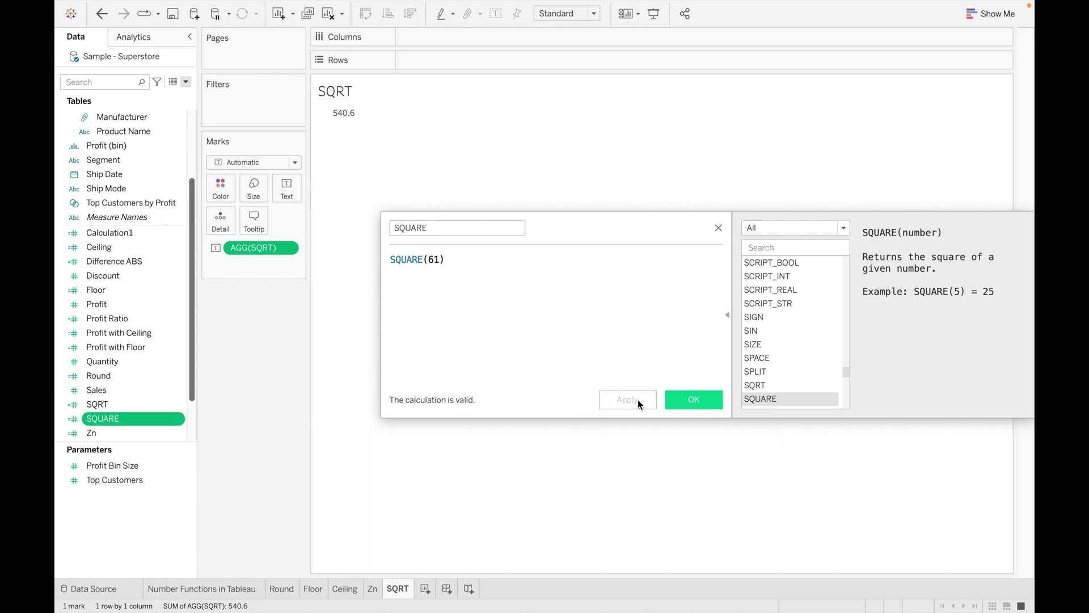
left_click(700, 398)
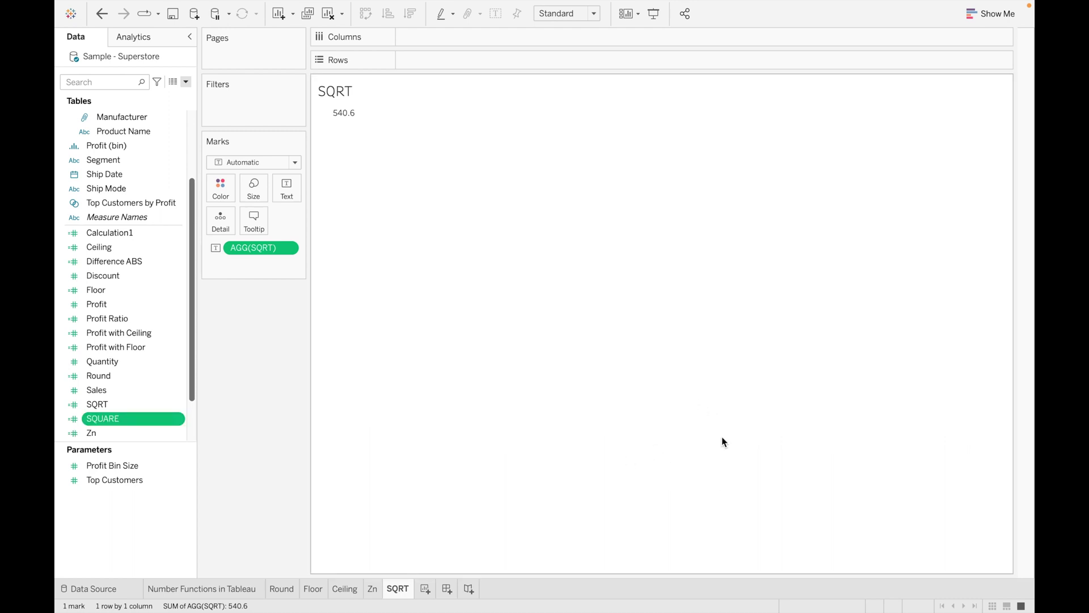
- Add a new worksheet and rename it SQAURE
left_click(427, 593)
double_click(427, 589)
key("BackSpace")
type("SQUARE")
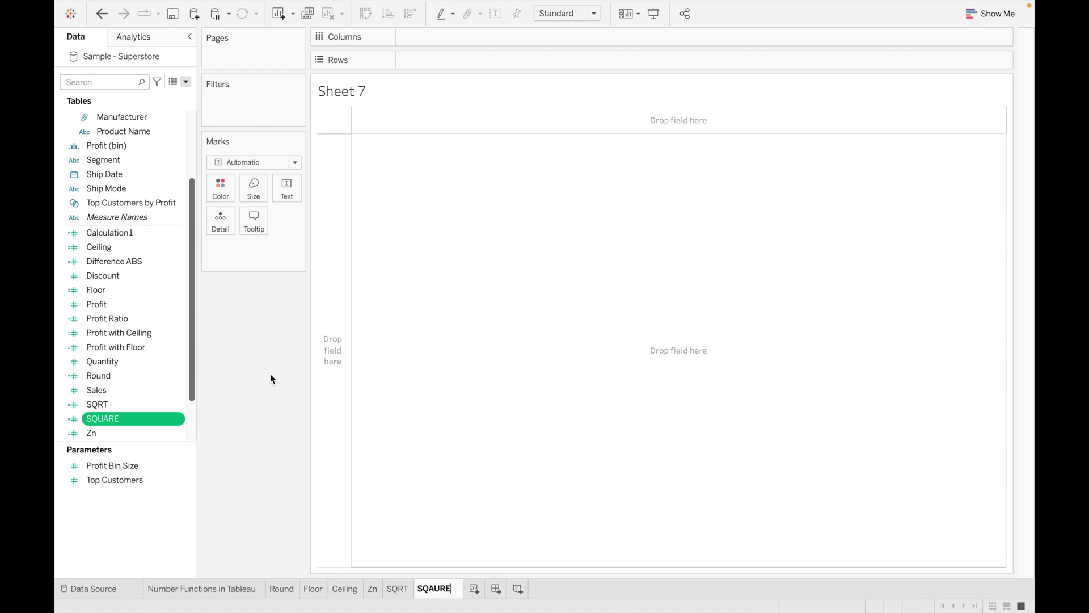
key("Return")
- Show the SQUARE field as text on the worksheet and convert it from a sum to a dimension
left_click_drag(139, 420, 291, 185)
left_click(290, 248)
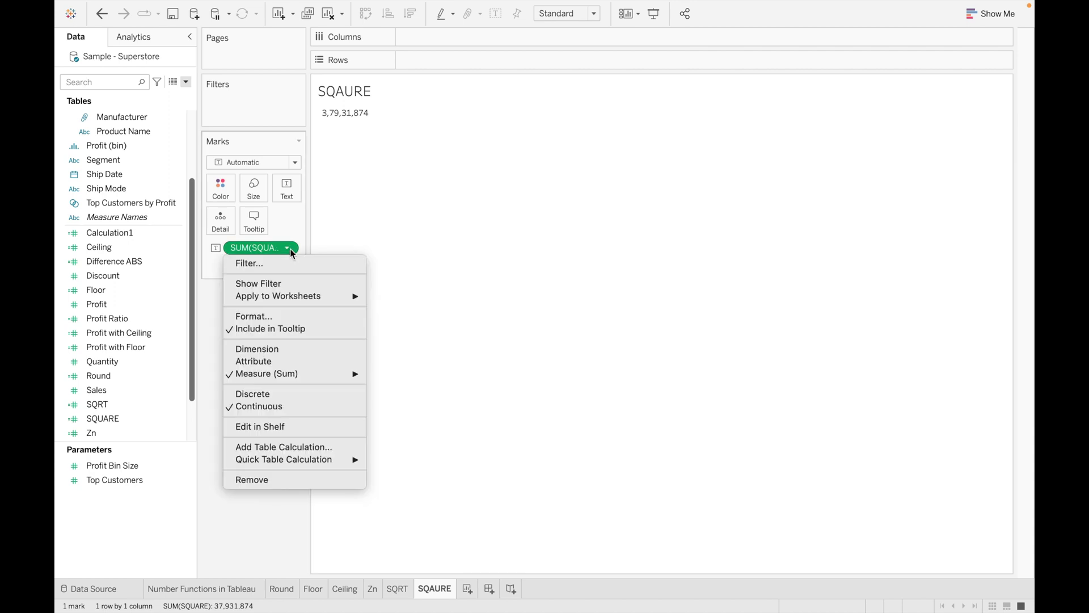
left_click(285, 350)
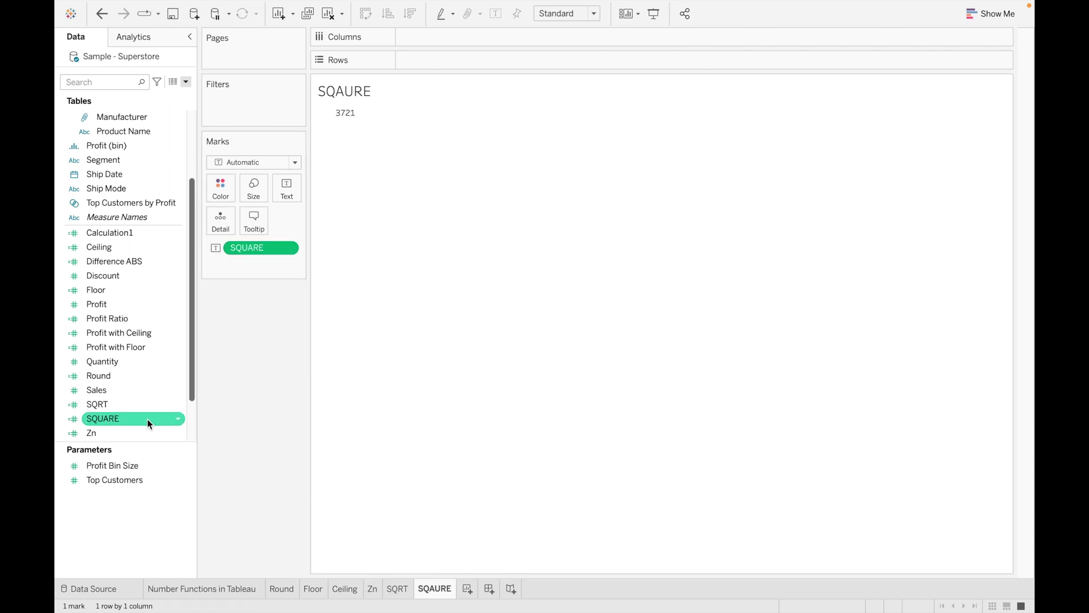
- Edit the SQUARE field's formula to SQUARE(10), apply it, and close the editor
left_click(179, 419)
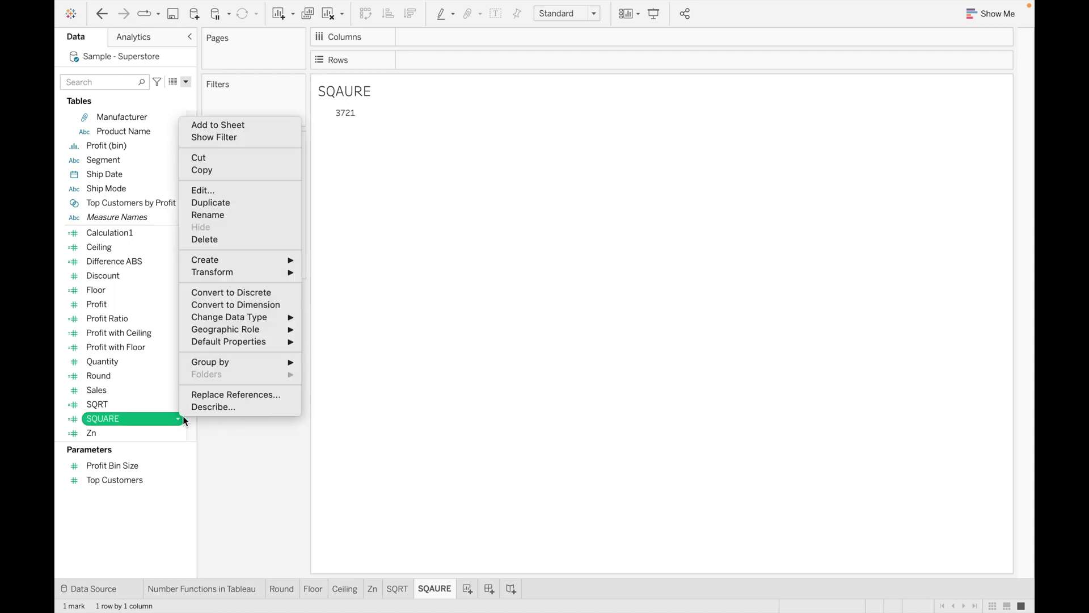
left_click(210, 185)
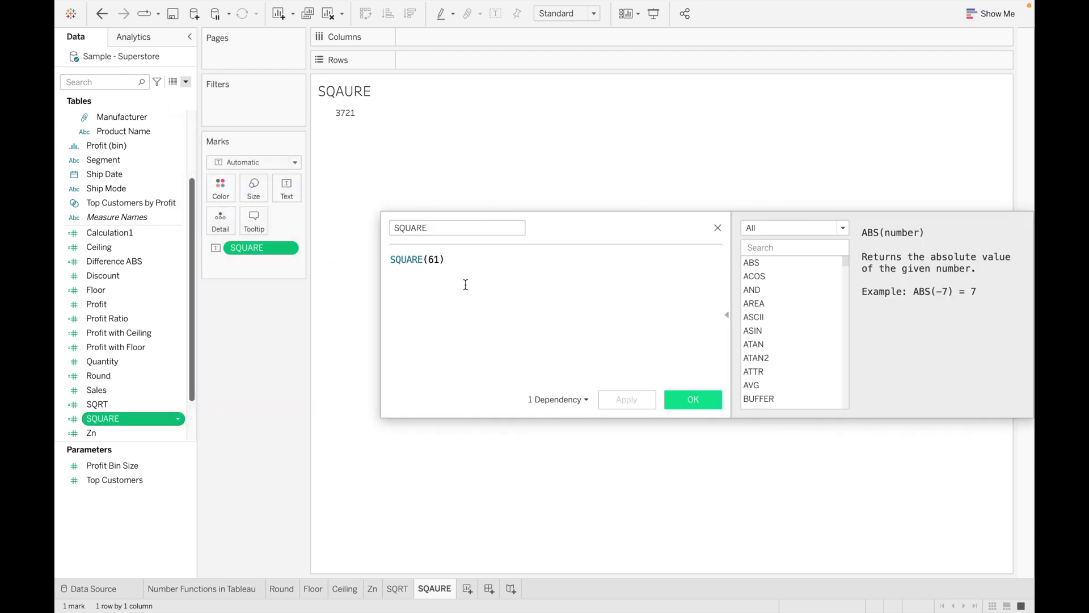
left_click(441, 259)
key("BackSpace")
key("BackSpace")
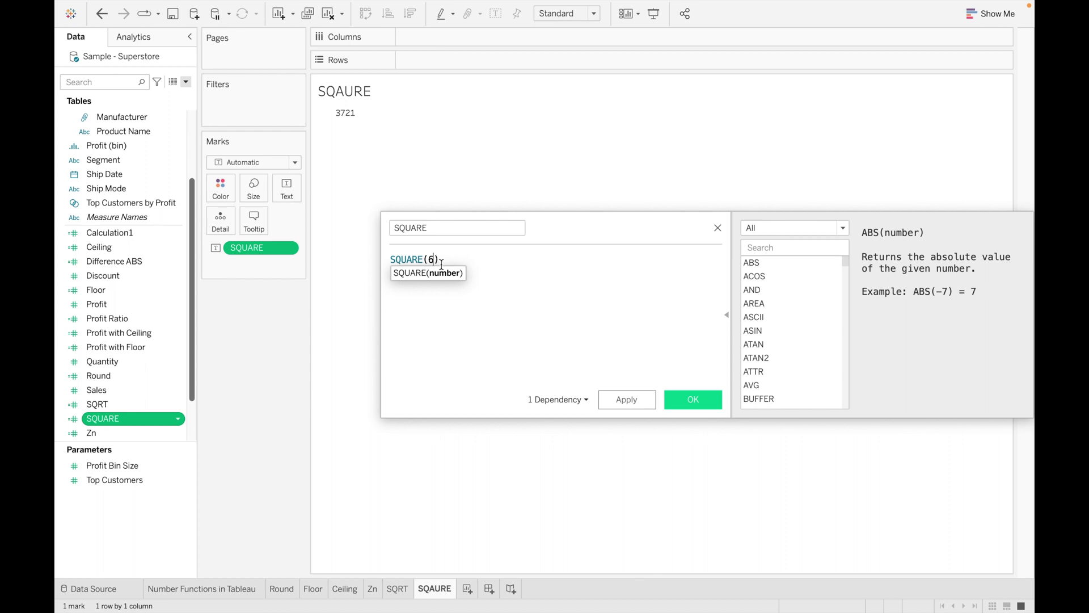
type("10")
left_click(626, 397)
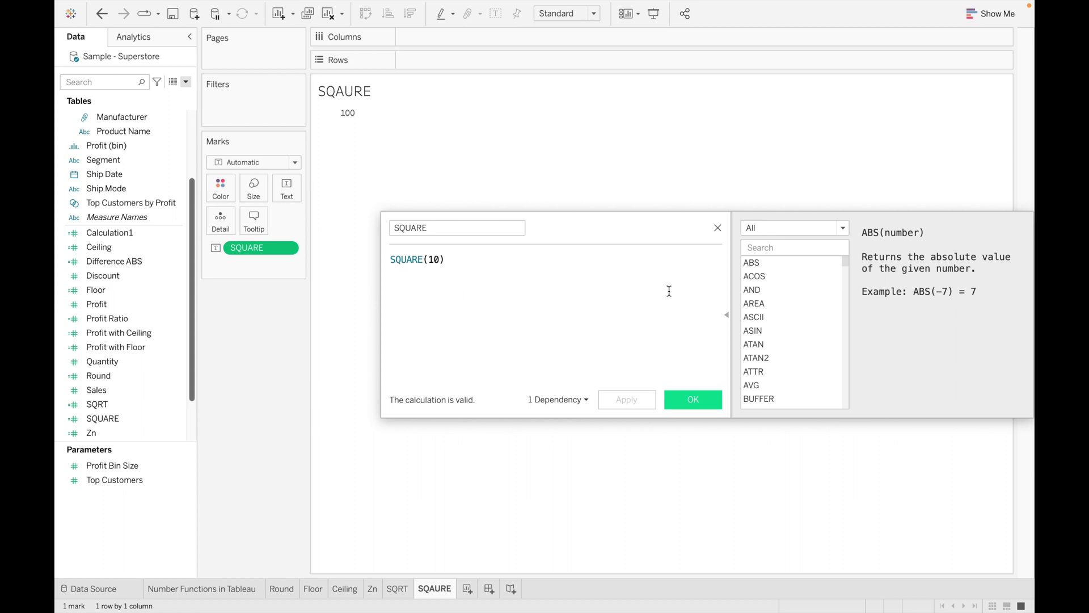
left_click(718, 228)
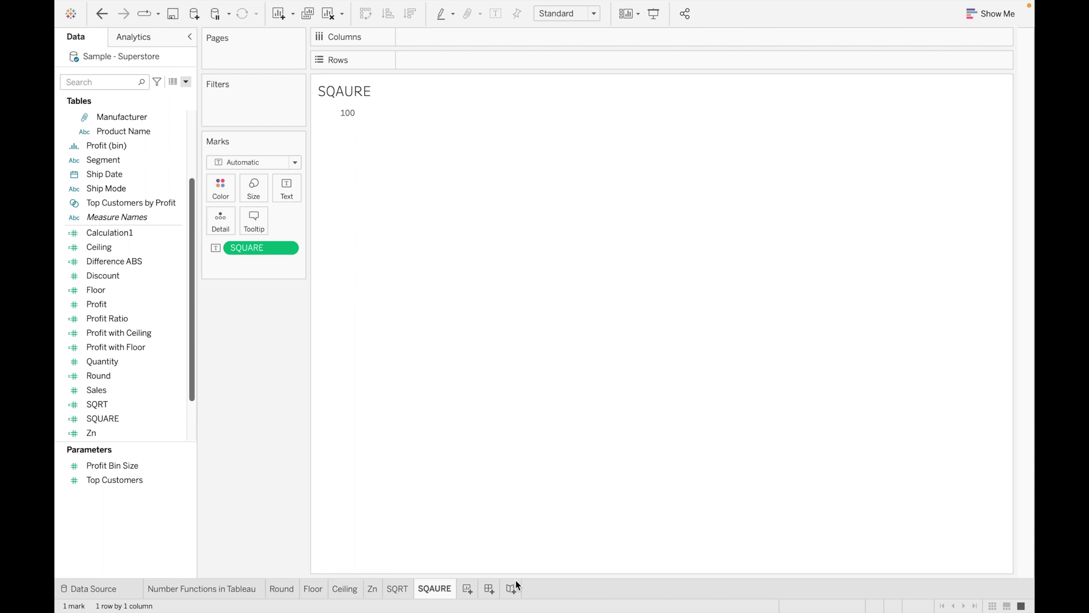
- Add a new worksheet and rename it POWER
left_click(468, 588)
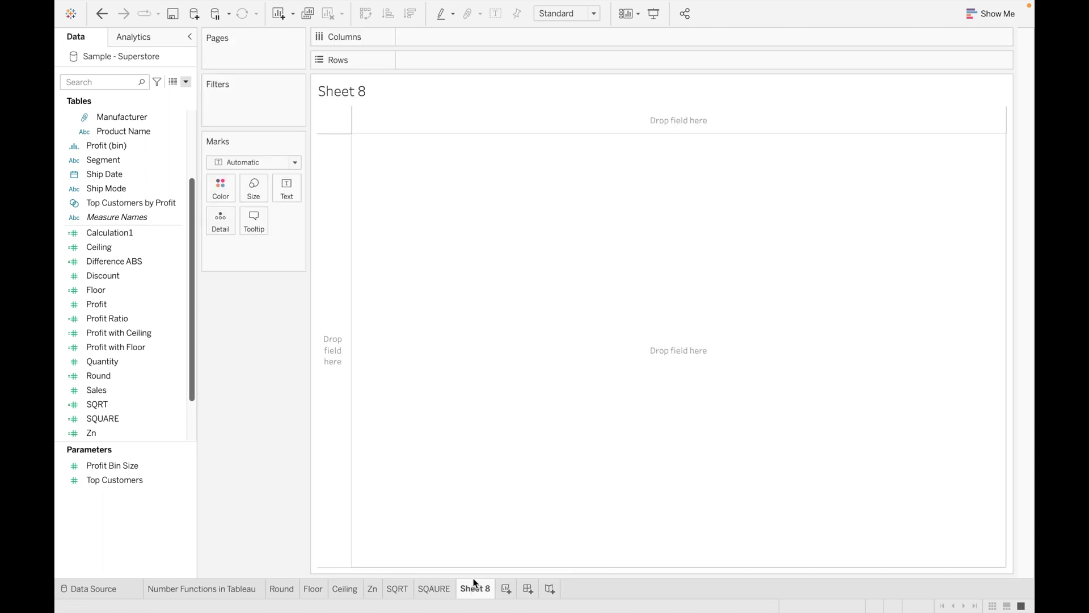
double_click(475, 586)
key("BackSpace")
type("POWER")
key("Return")
- Create a calculated field named POWER with the formula POWER(12,3), apply it, and close the editor
left_click(185, 81)
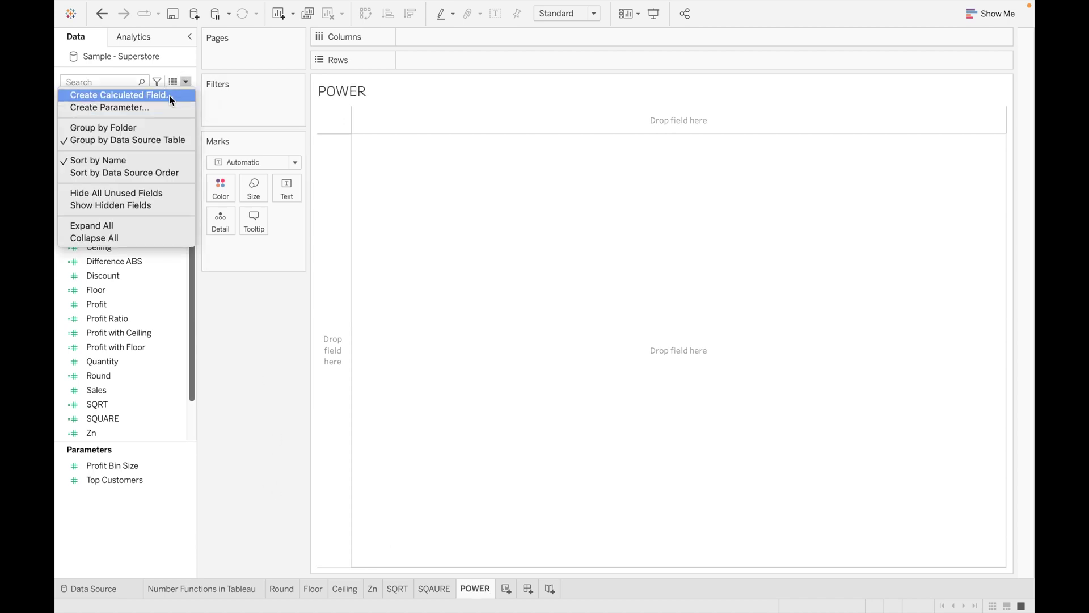
left_click(169, 96)
key("BackSpace")
type("POWER")
left_click(418, 271)
type("POW")
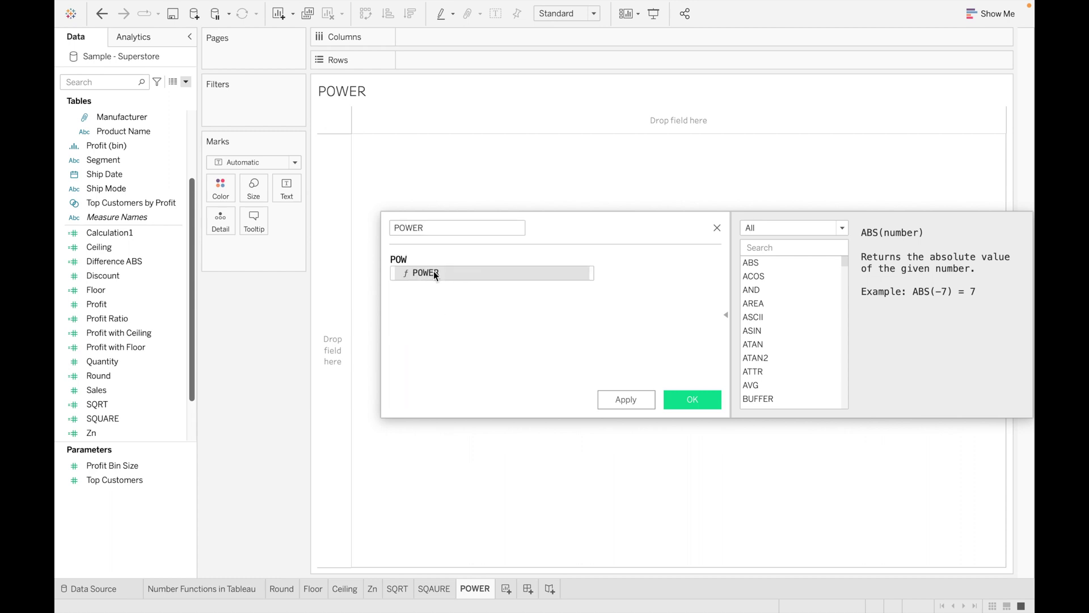
left_click(434, 271)
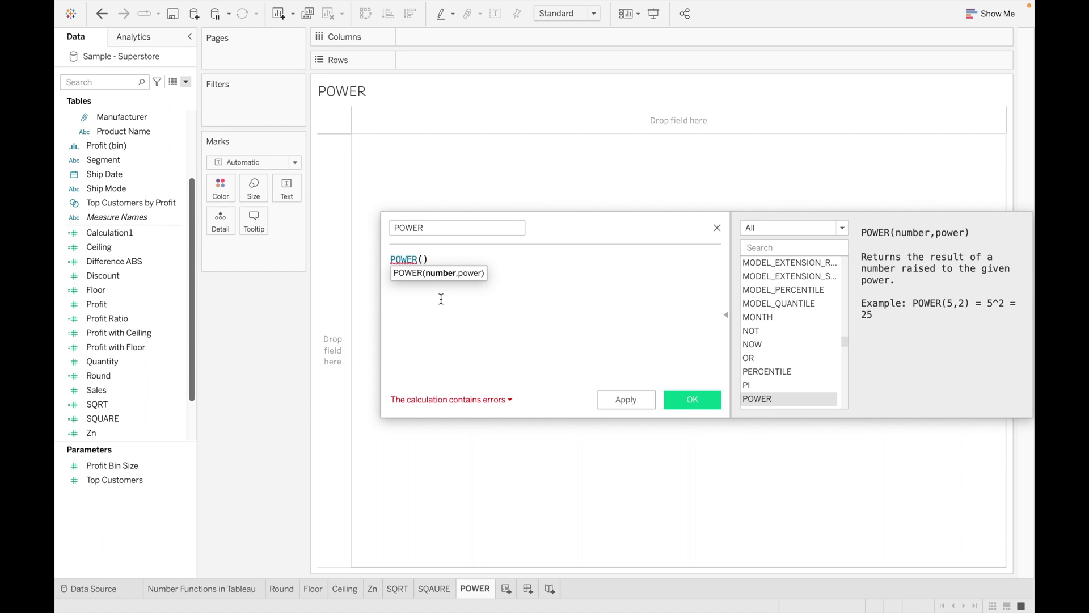
type("12,")
type("3")
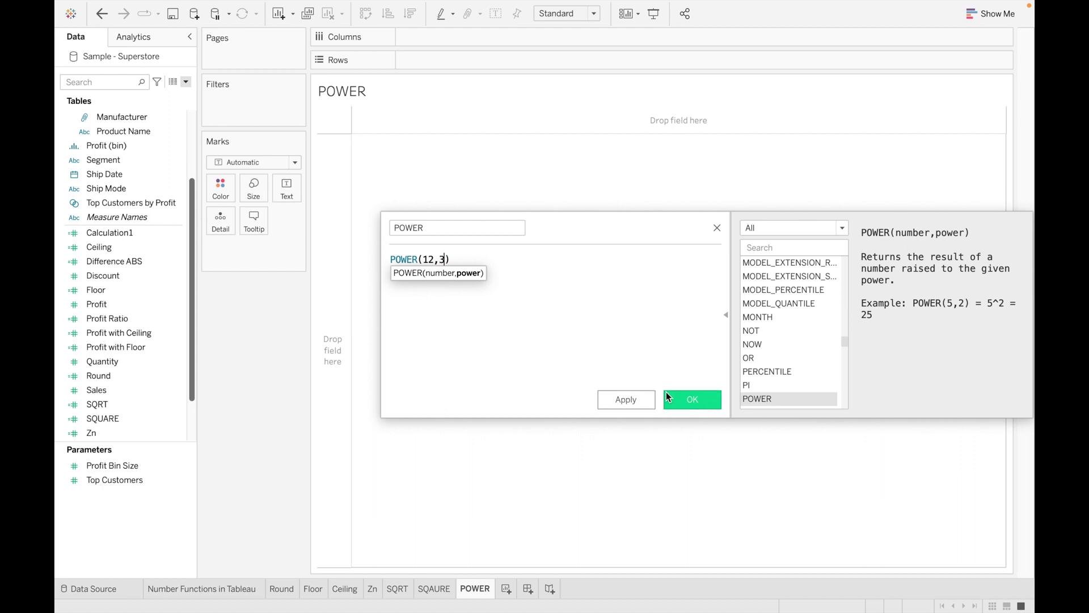
left_click(634, 400)
left_click(691, 400)
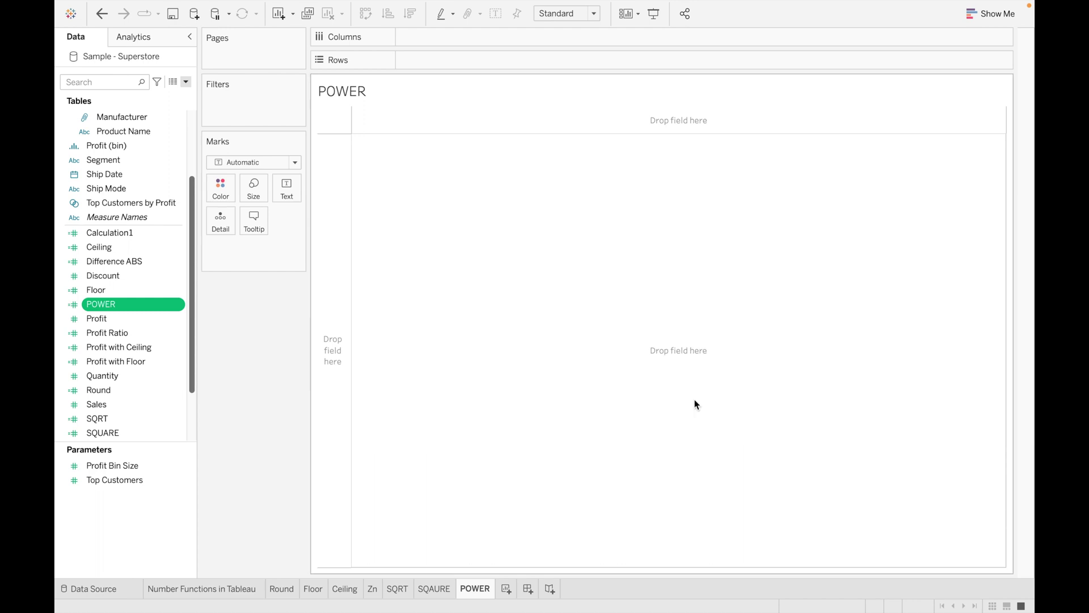
- Show the POWER field as text on the worksheet and convert it from a sum to a dimension
left_click_drag(145, 301, 299, 194)
left_click(288, 247)
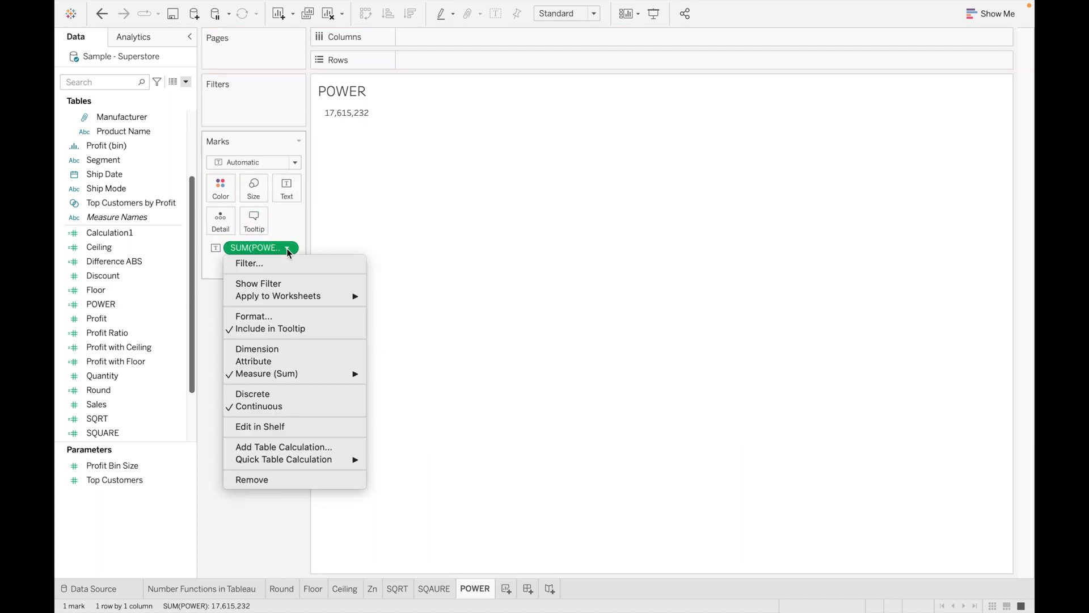
left_click(300, 350)
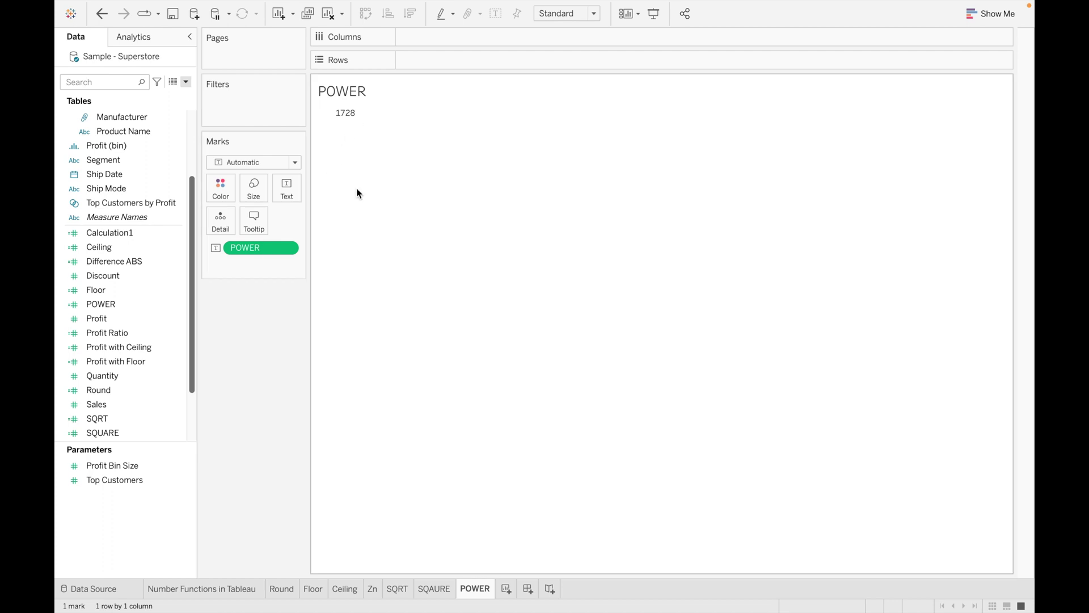
- Edit the POWER field's formula to POWER(2,8), apply it, and close the editor
right_click(180, 304)
left_click(216, 375)
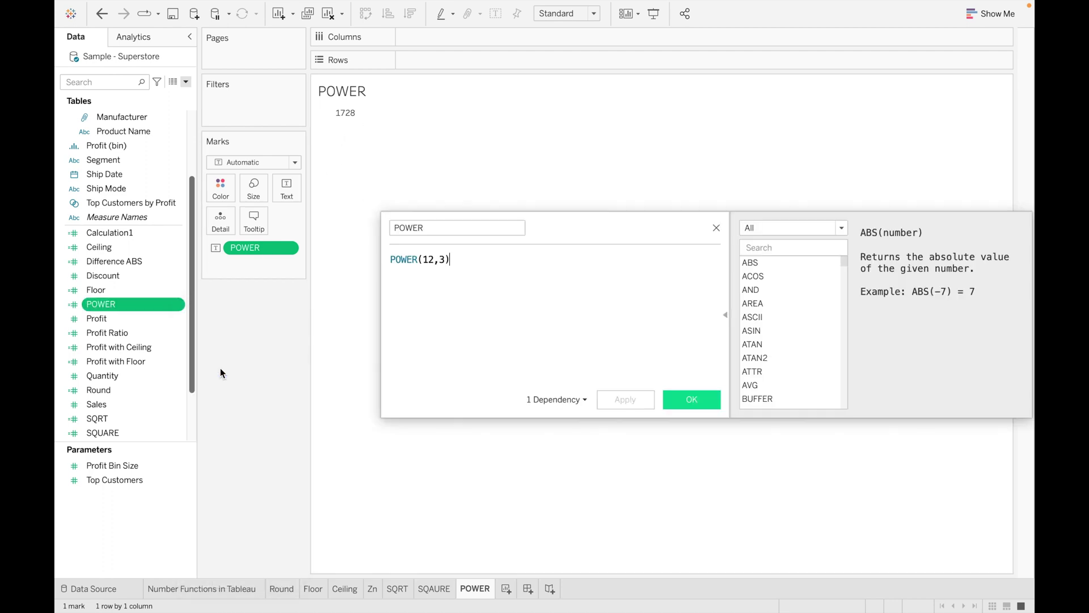
left_click(427, 260)
key("BackSpace")
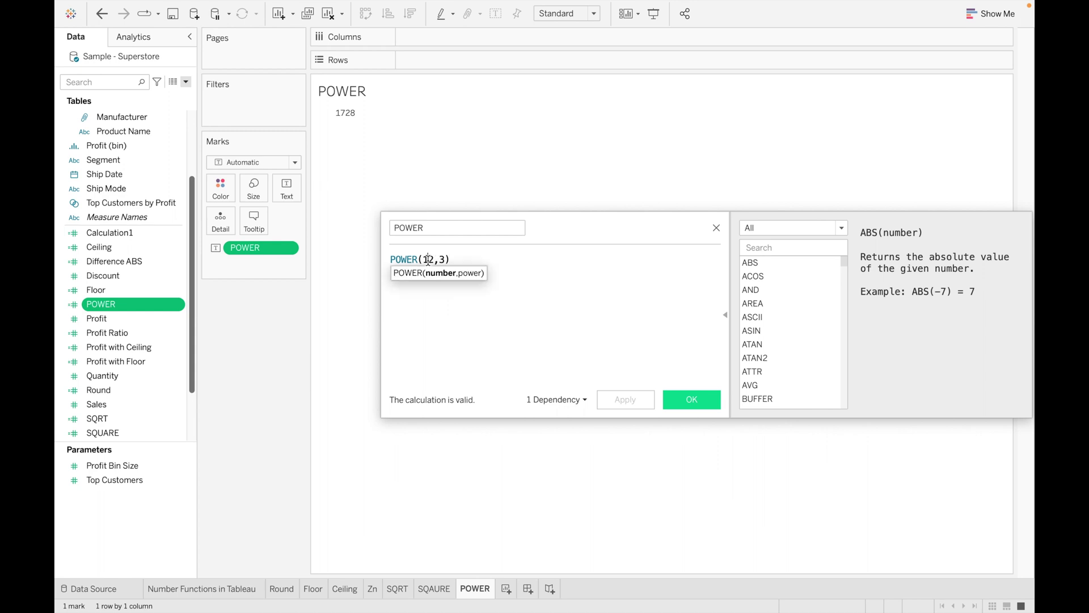
left_click(439, 259)
key("BackSpace")
type("8")
left_click(624, 400)
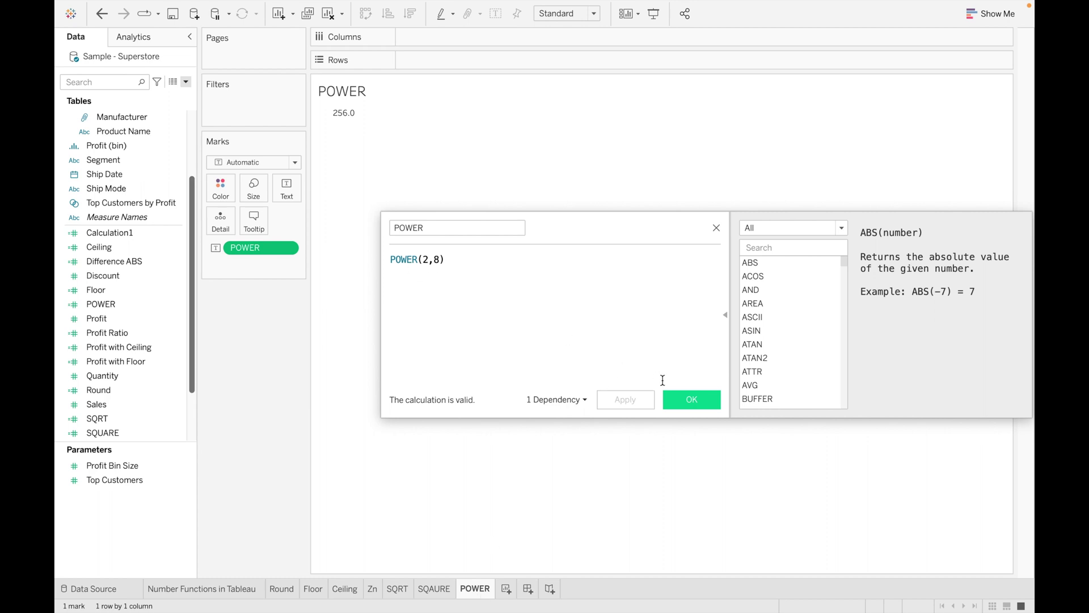
left_click(699, 401)
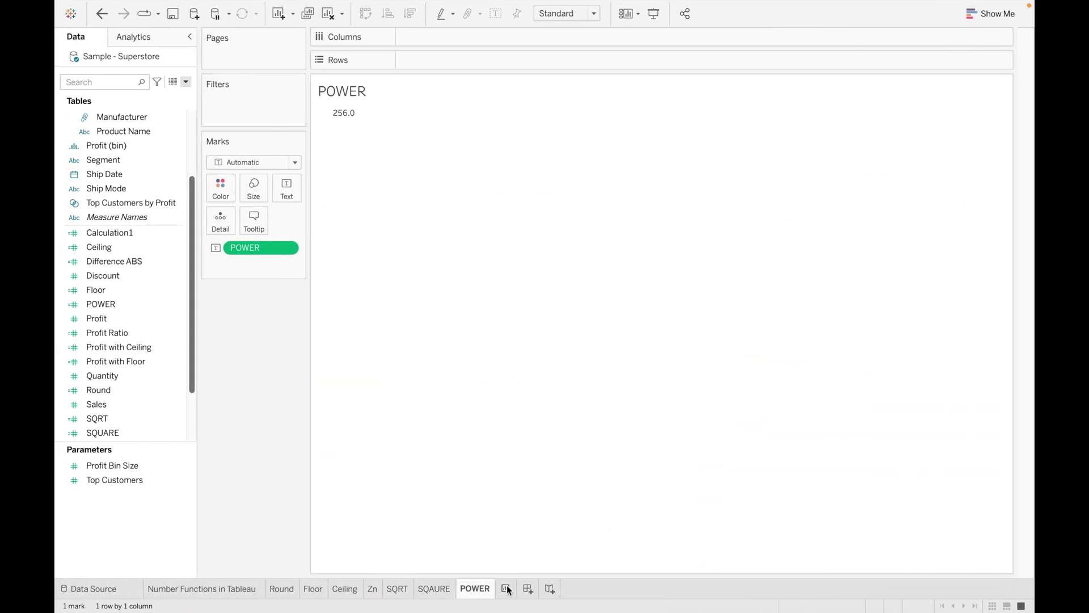
- Add a new worksheet and rename it Min/Max
left_click(506, 589)
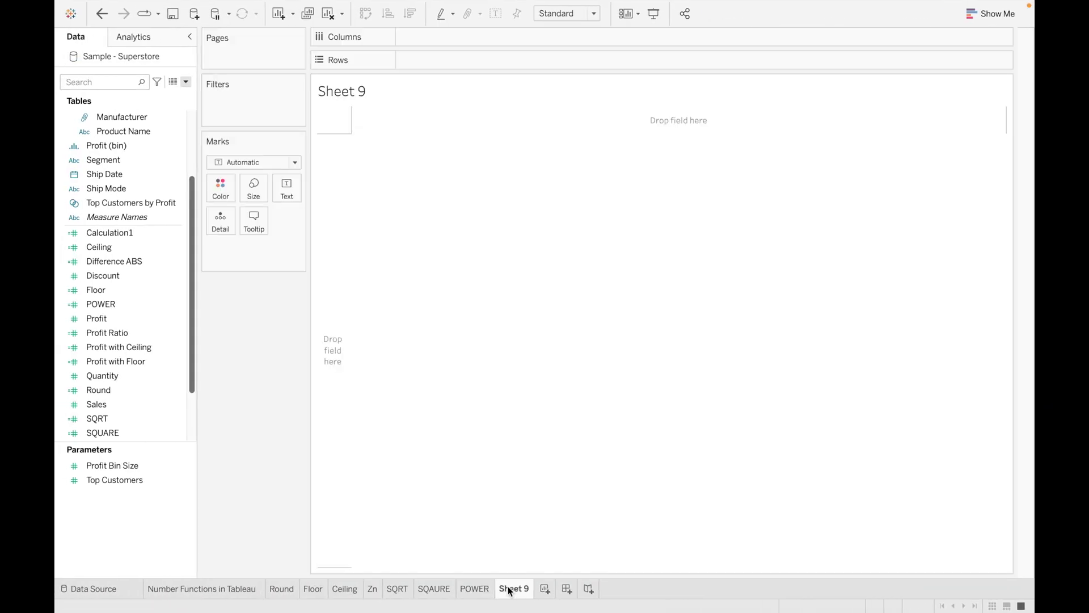
double_click(508, 587)
type("M")
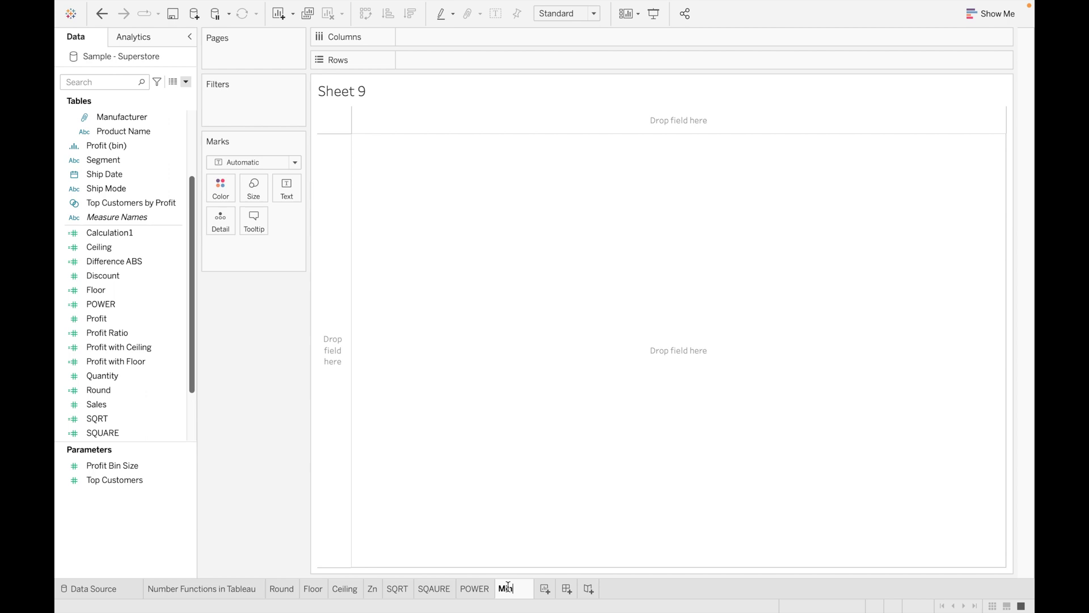
type("in/Max")
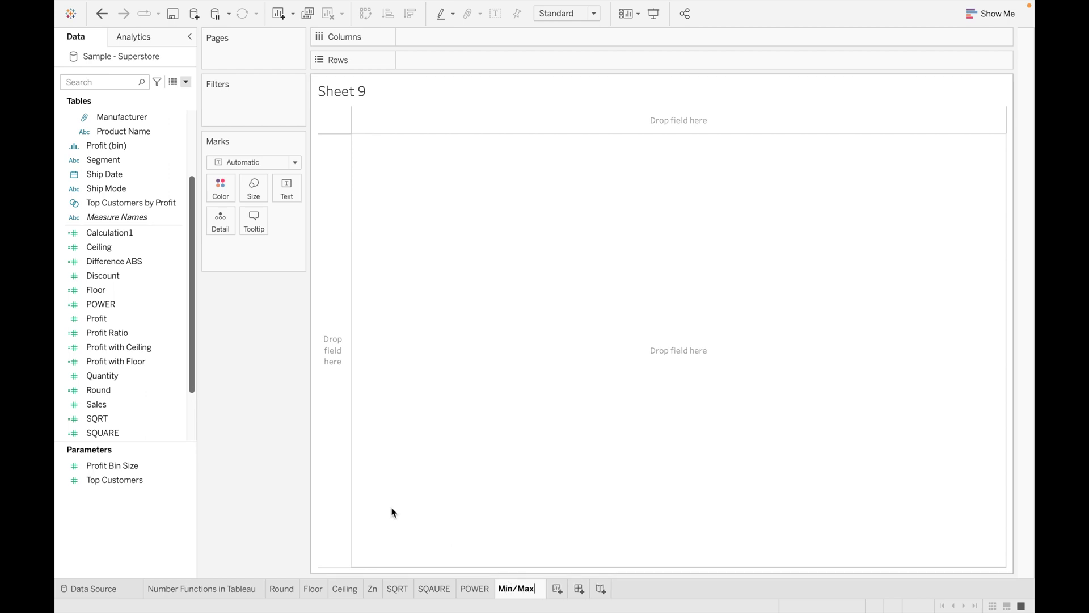
key("Return")
- Start a new calculated field and name it Min
left_click(185, 82)
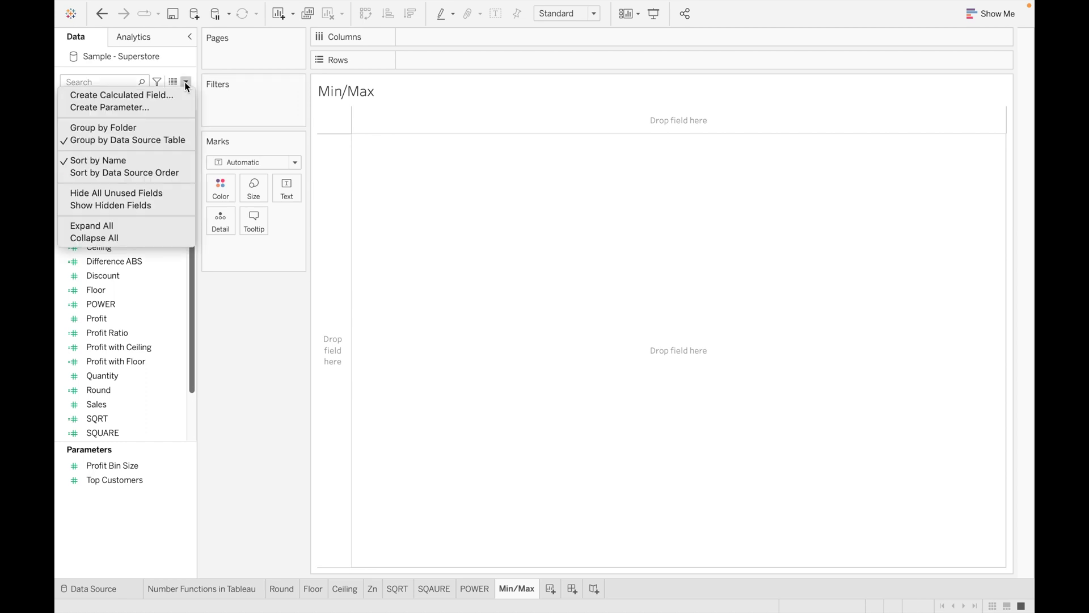
left_click(160, 96)
key("BackSpace")
type("Ca")
key("BackSpace")
key("BackSpace")
type("Min")
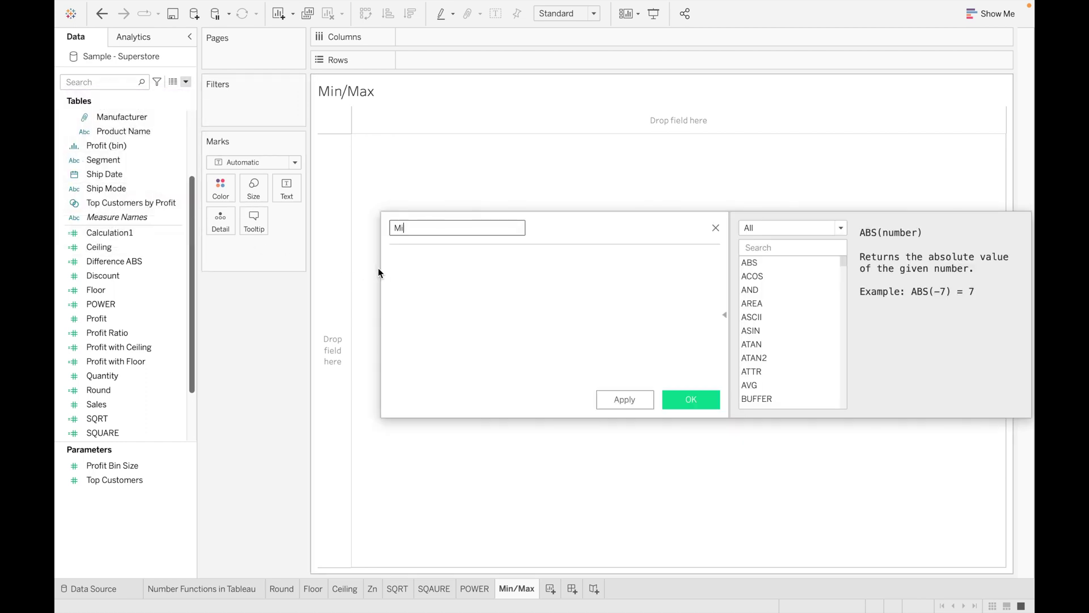
- Set the Min field's formula to MIN([Profit]), save it, and show the field as text on the worksheet
left_click(421, 269)
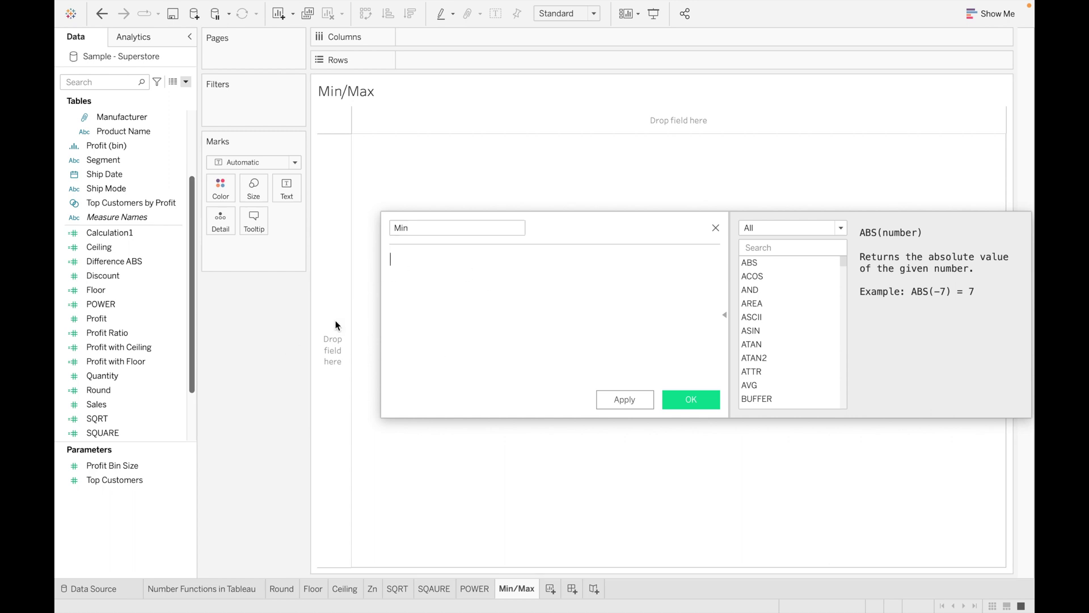
type("mi")
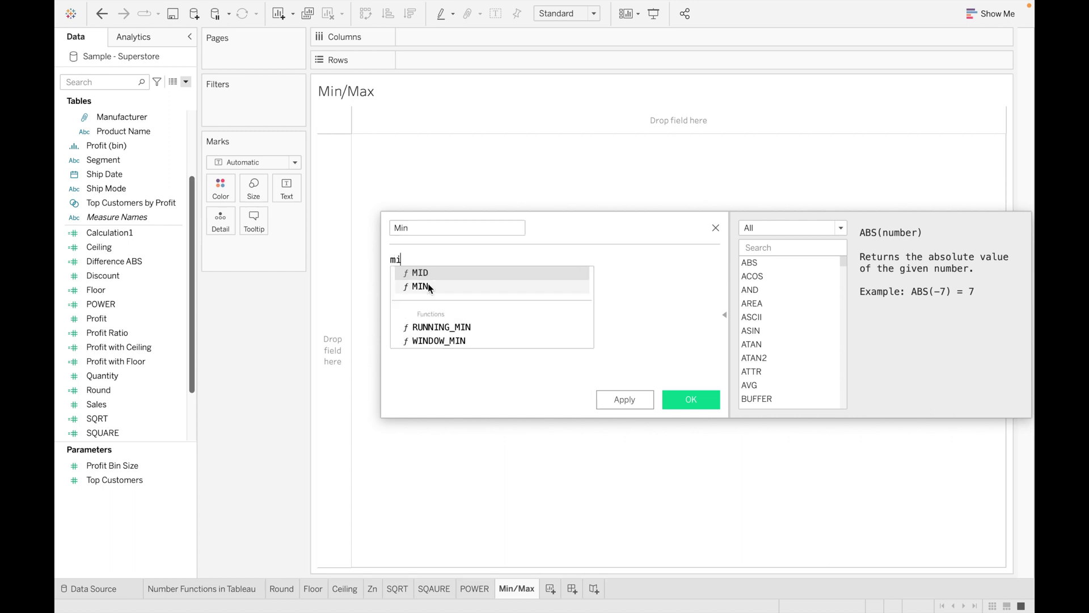
double_click(429, 287)
type("pro")
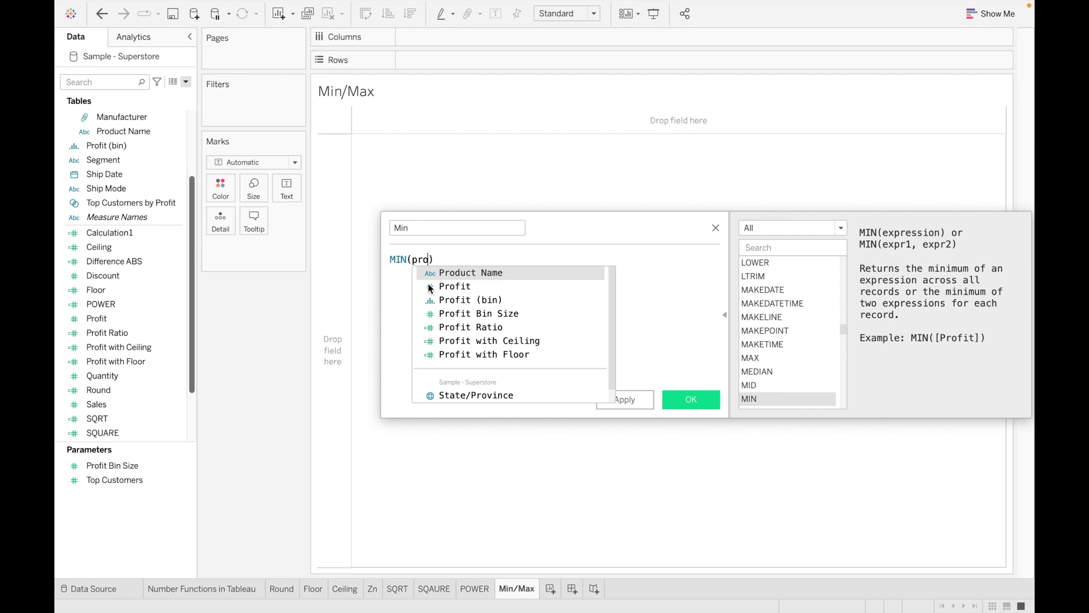
double_click(429, 287)
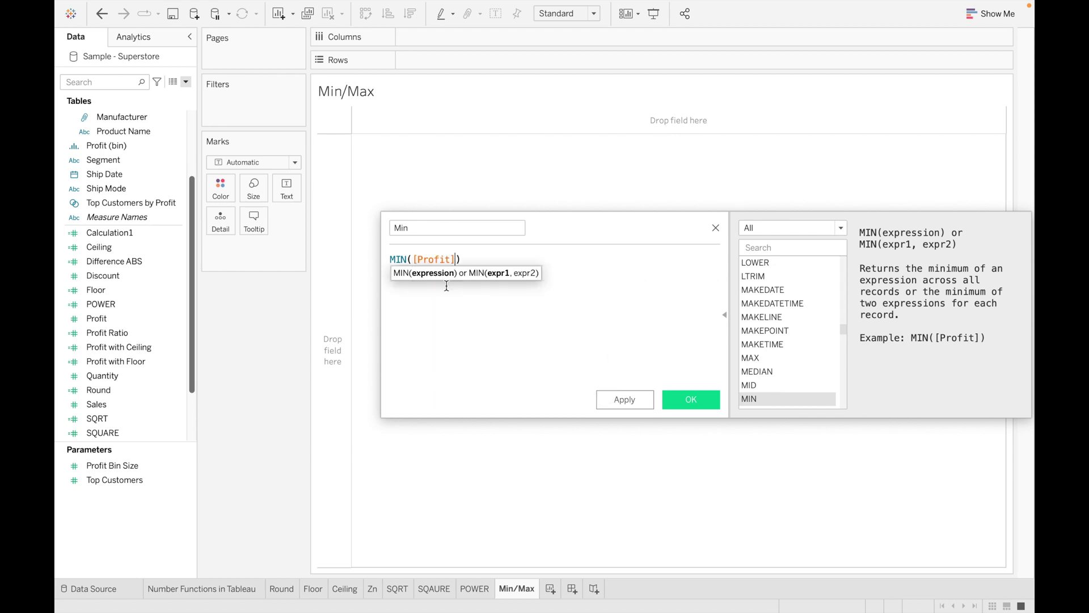
left_click(625, 398)
left_click(688, 397)
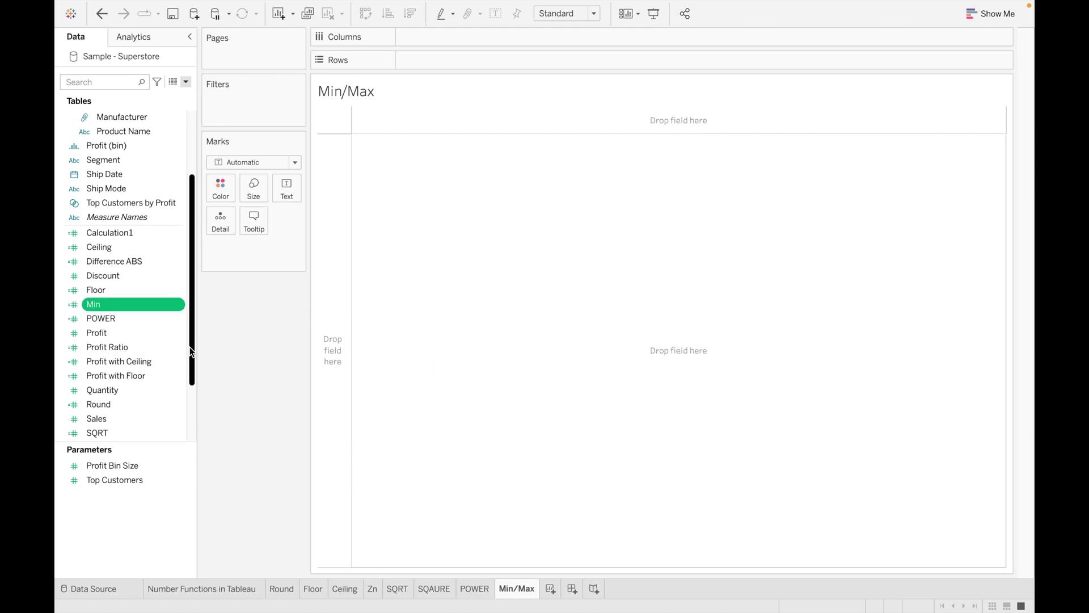
left_click_drag(142, 306, 292, 197)
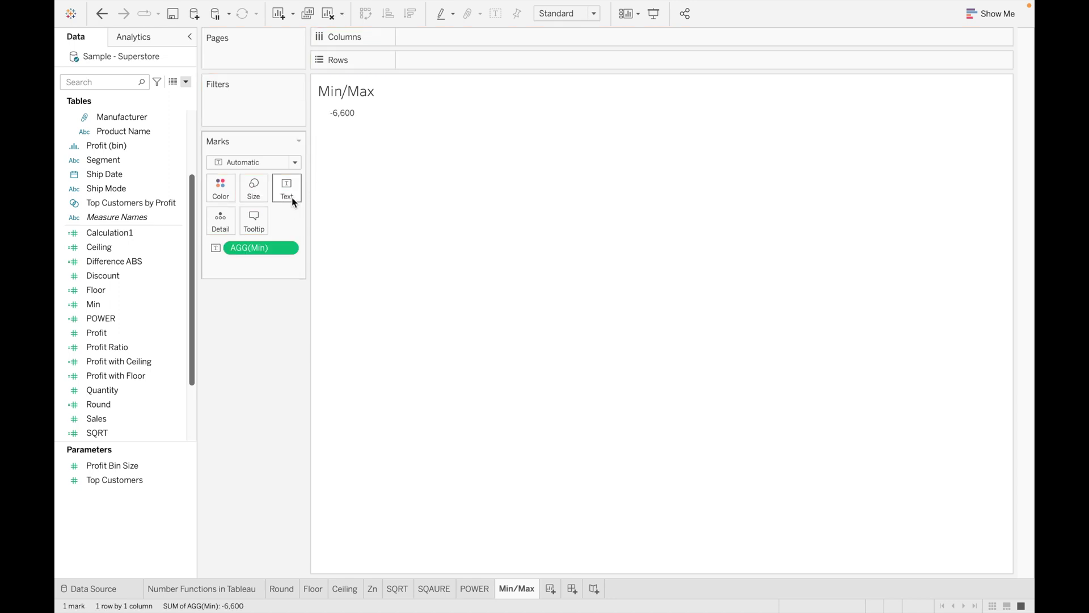
mouse_move(349, 119)
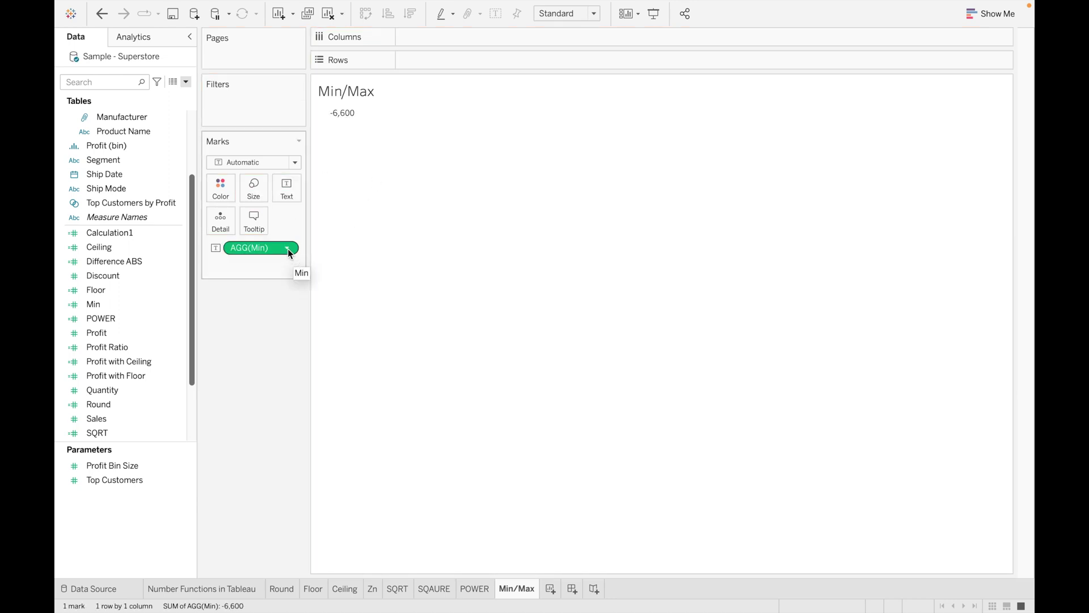
- Start another calculated field and enter the formula MAX([Profit])
left_click(187, 82)
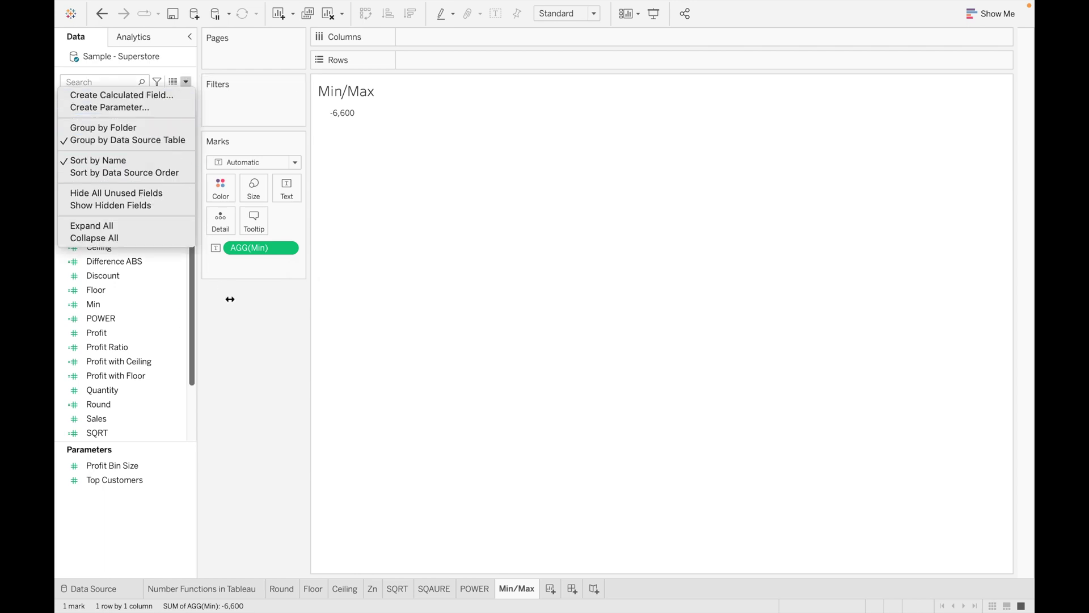
left_click(153, 97)
left_click(445, 261)
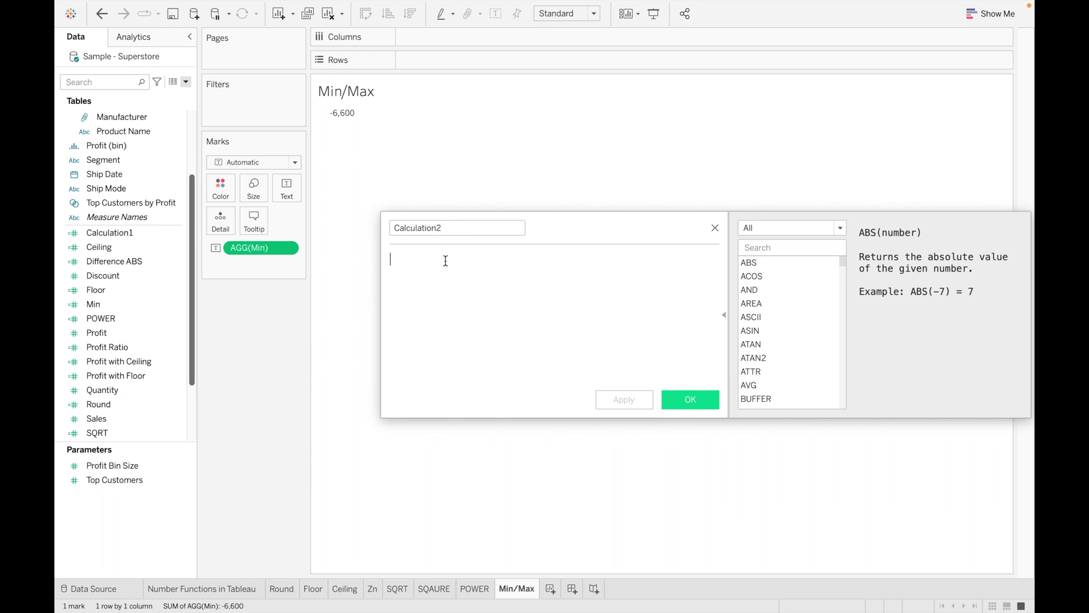
type("max")
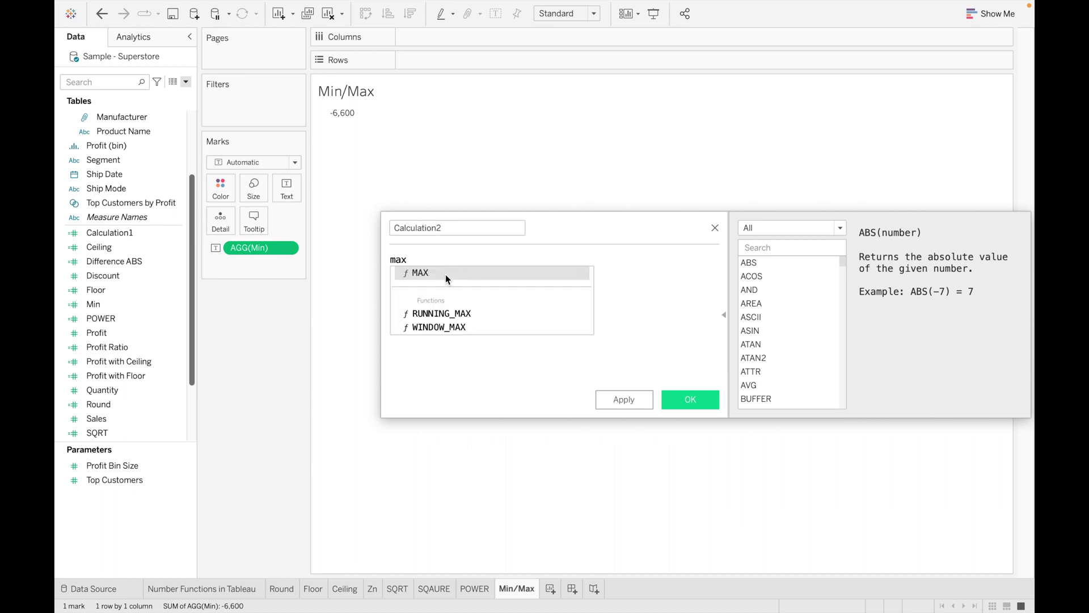
left_click(446, 274)
type("pr")
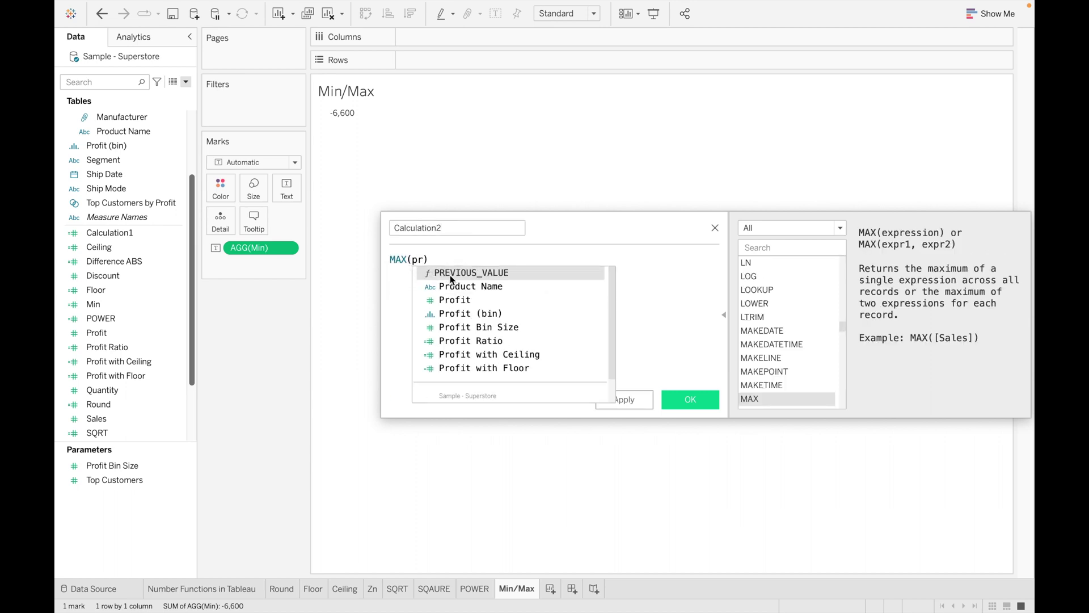
left_click(471, 301)
- Name the new calculation Max, save it, and add it as text alongside the Min field on the worksheet
left_click(497, 227)
double_click(491, 228)
key("BackSpace")
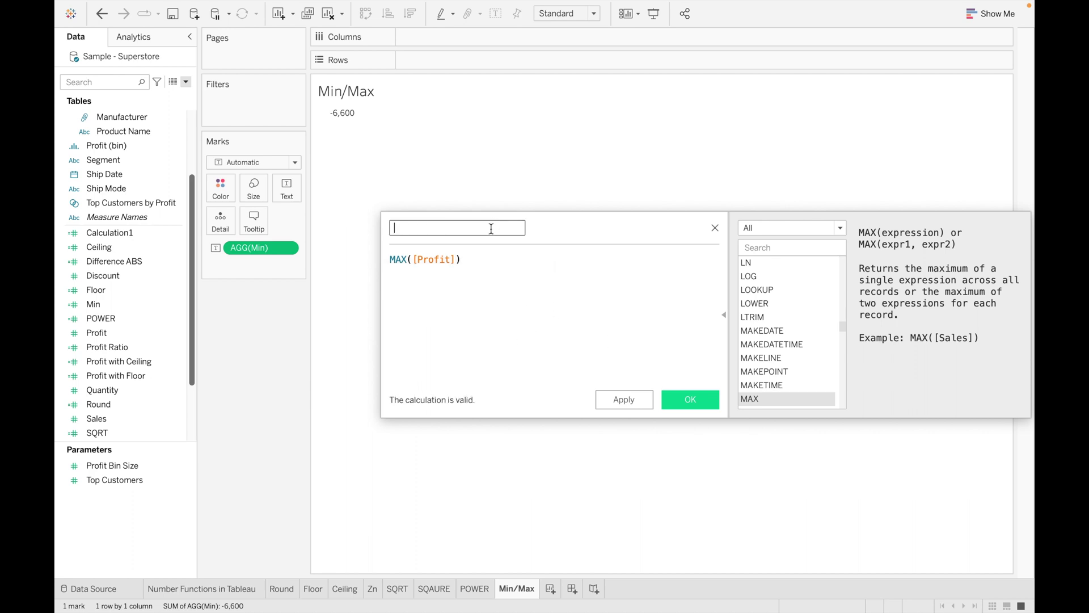
type("Max")
left_click(686, 395)
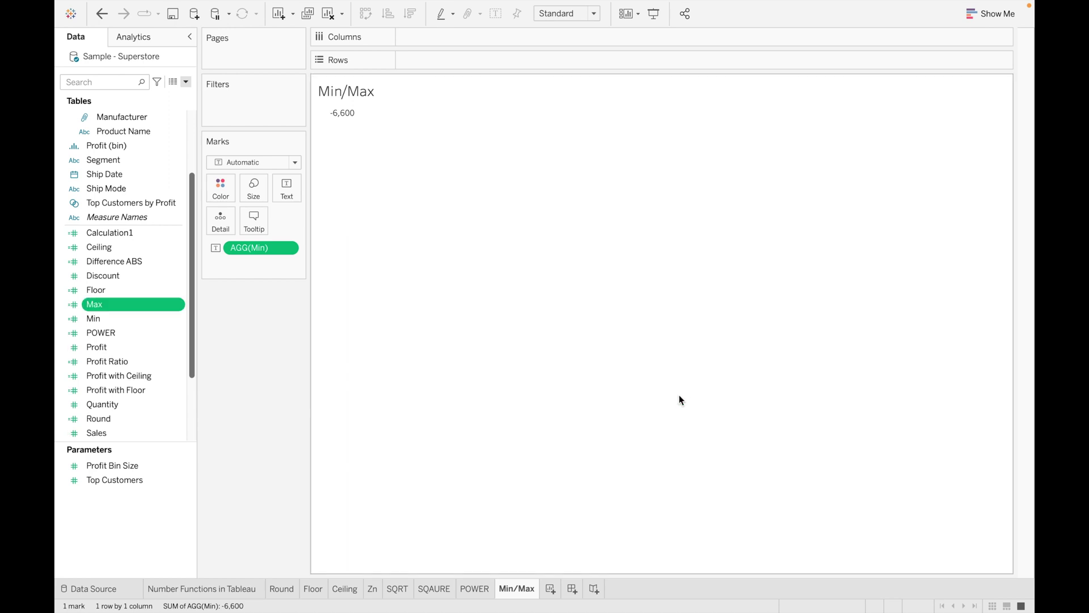
left_click_drag(133, 301, 286, 189)
mouse_move(337, 129)
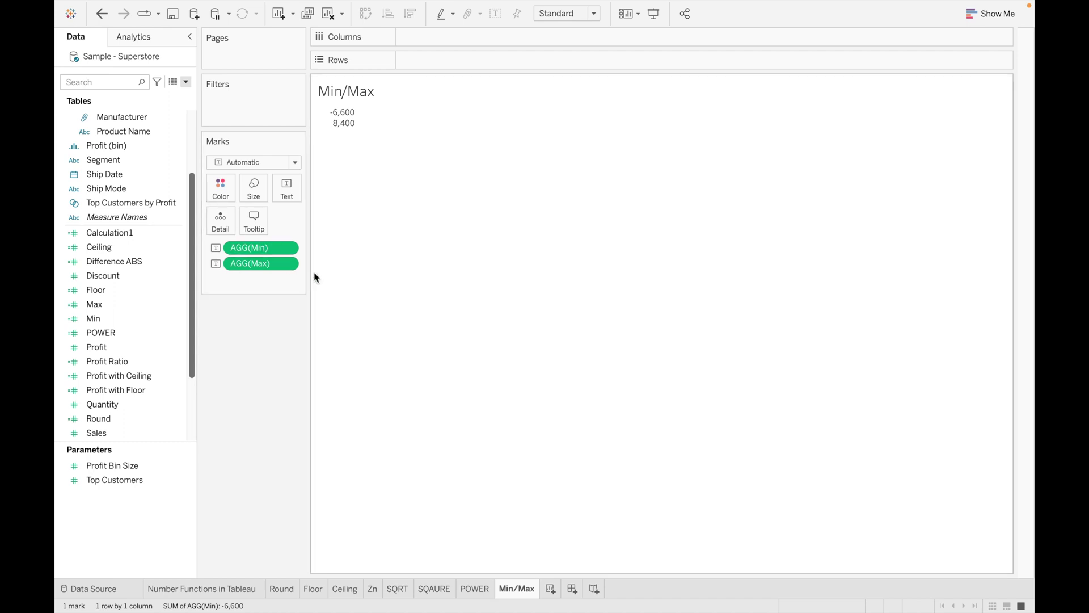
- Replace the Min and Max fields on the worksheet with Profit as text, aggregated as Minimum
left_click_drag(266, 265, 256, 414)
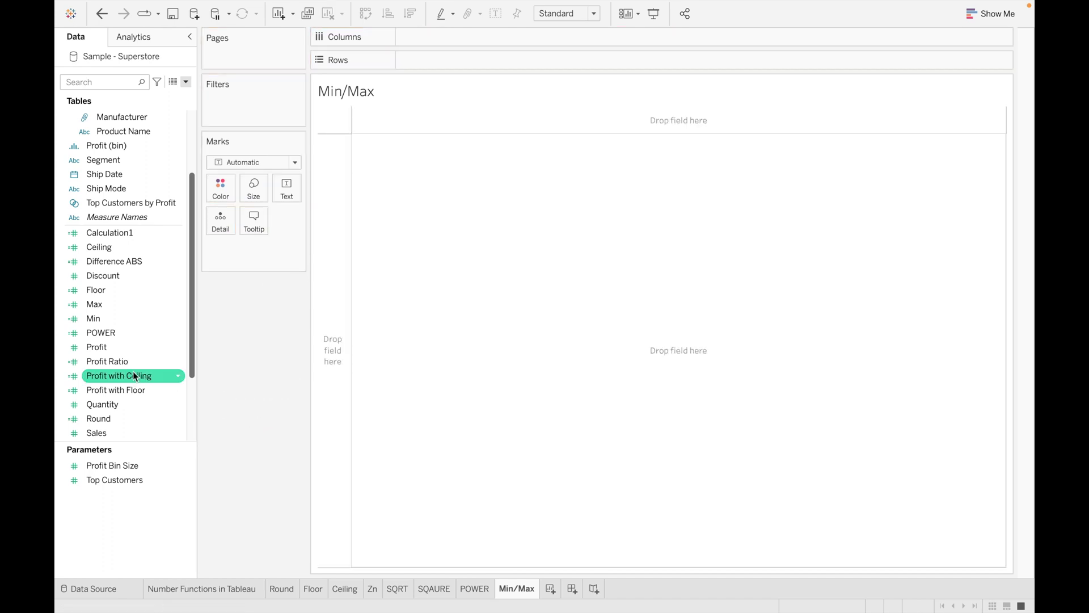
left_click_drag(117, 351, 288, 191)
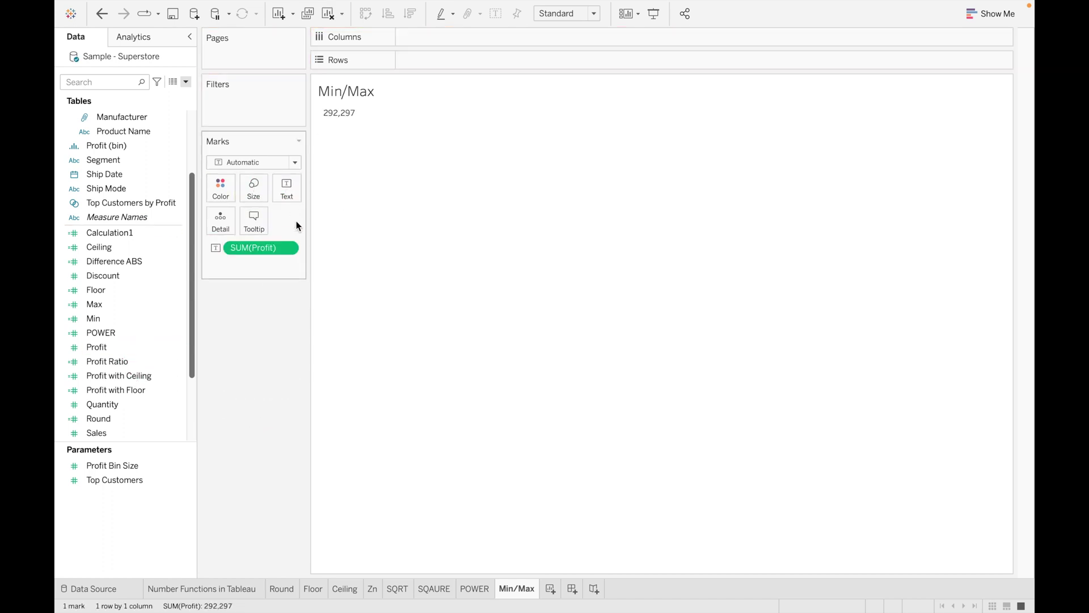
left_click(287, 248)
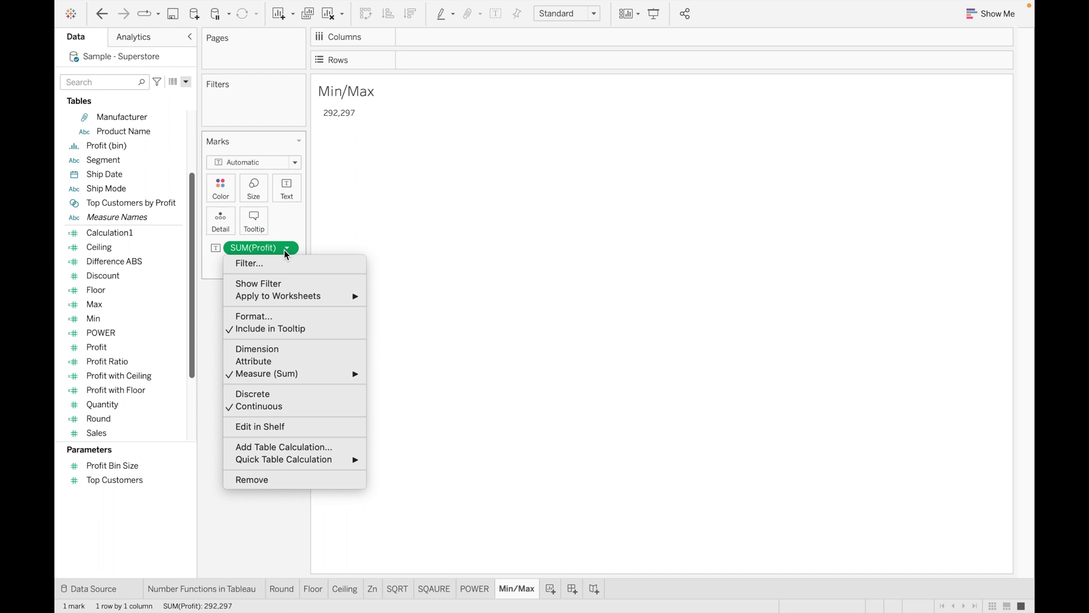
mouse_move(339, 374)
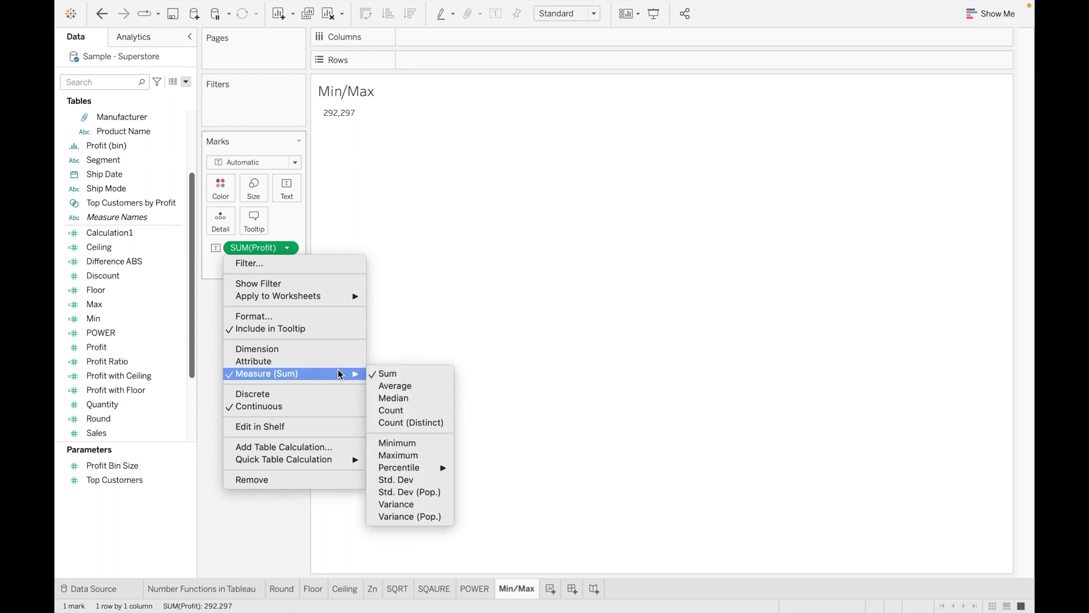
left_click(404, 444)
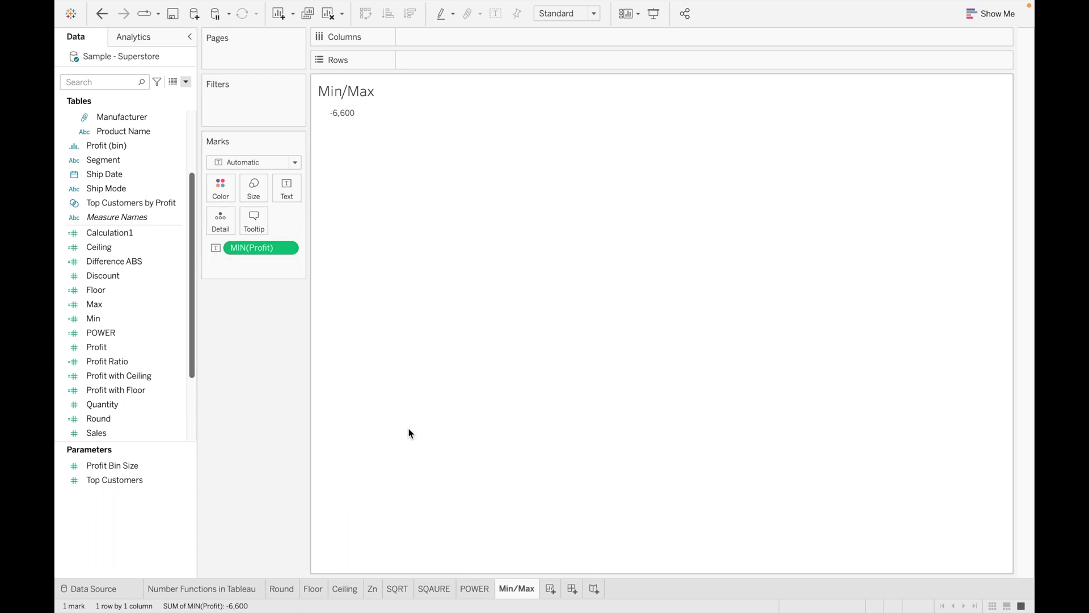
- Change the aggregation of the Profit text field on the Min/Max worksheet to Maximum
left_click(287, 252)
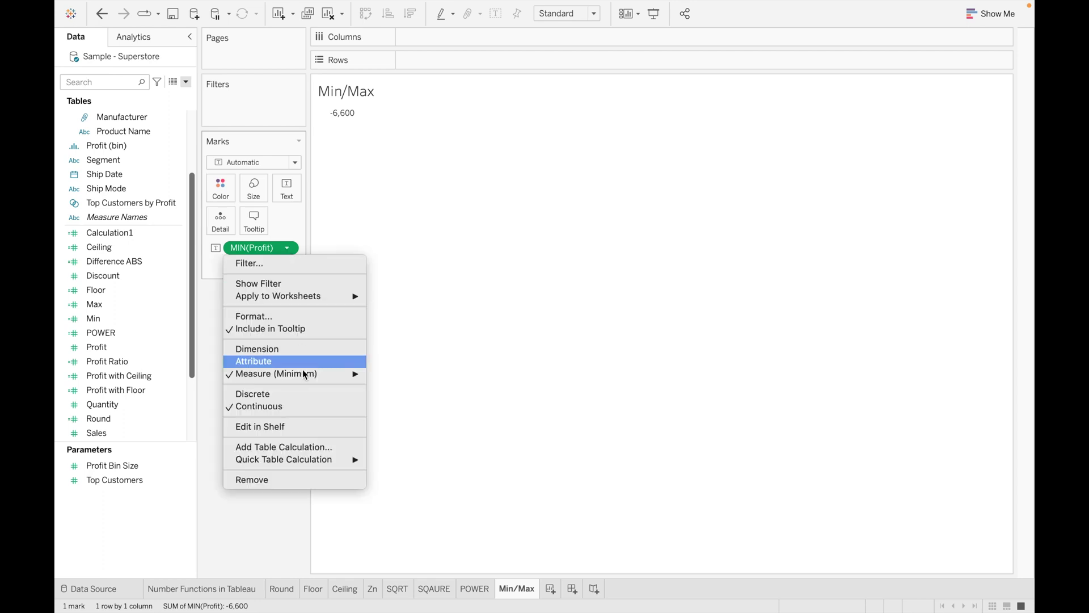
mouse_move(344, 376)
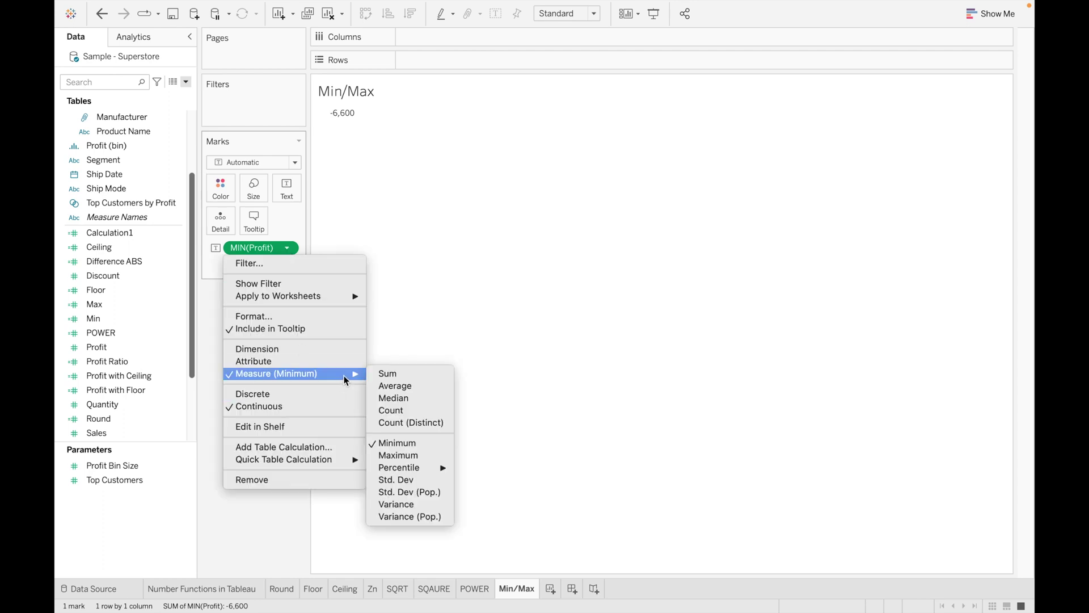
left_click(414, 453)
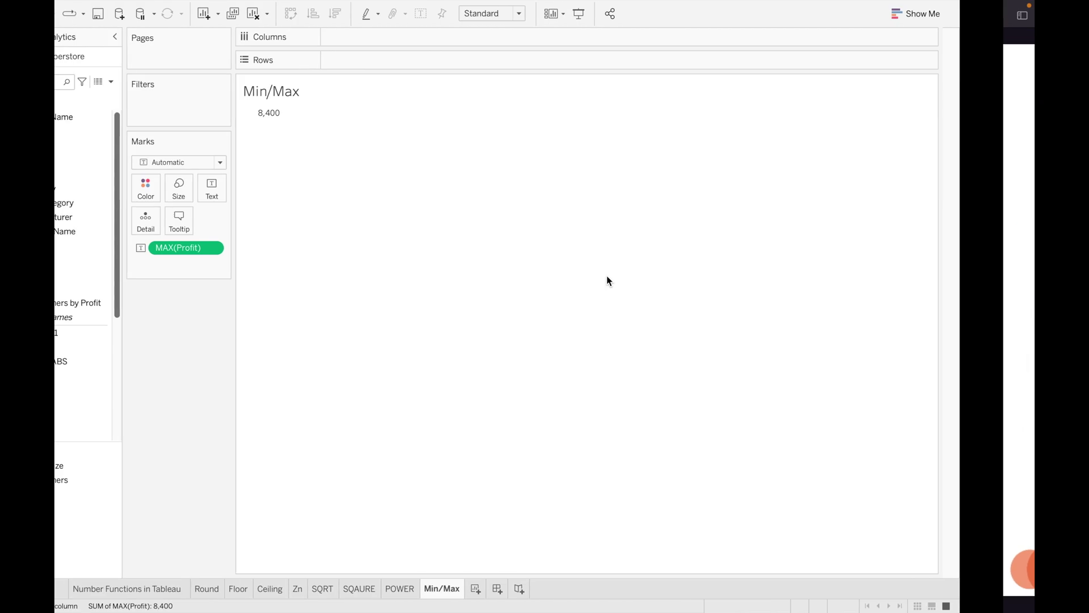
- Add a new worksheet after Min/Max and name it Sign
left_click(549, 590)
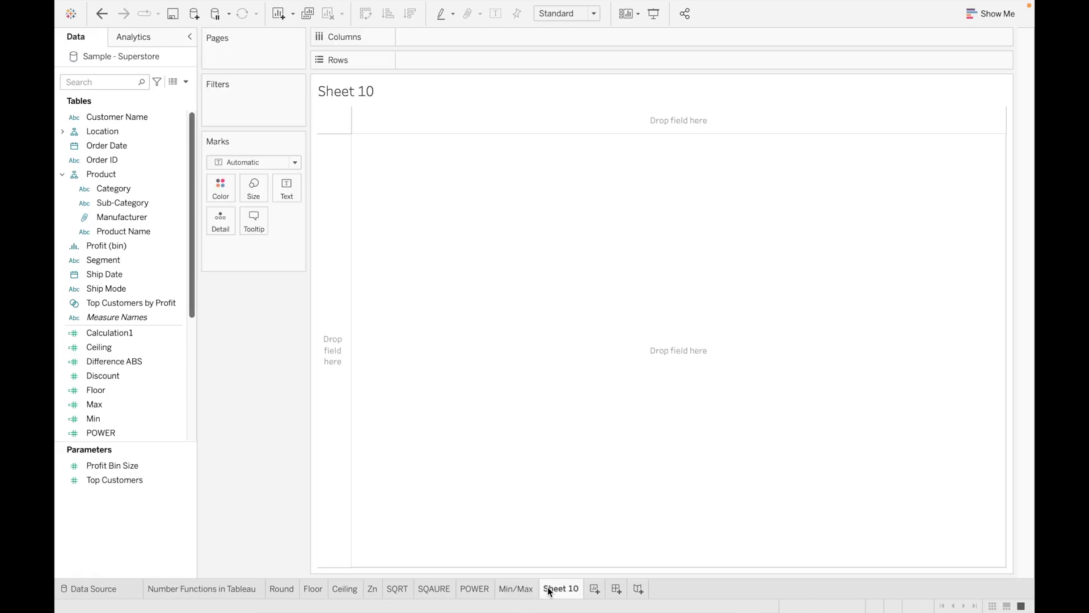
double_click(548, 590)
key("BackSpace")
type("Sign")
left_click(287, 358)
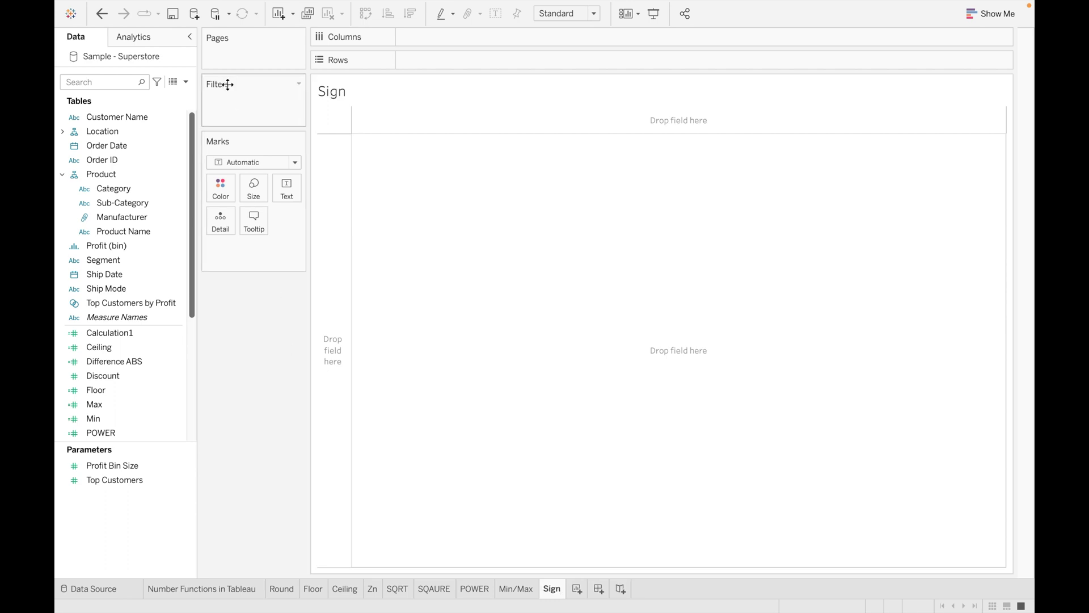
- Start a new calculated field and name it Sign
left_click(186, 82)
left_click(172, 95)
key("BackSpace")
type("Sign")
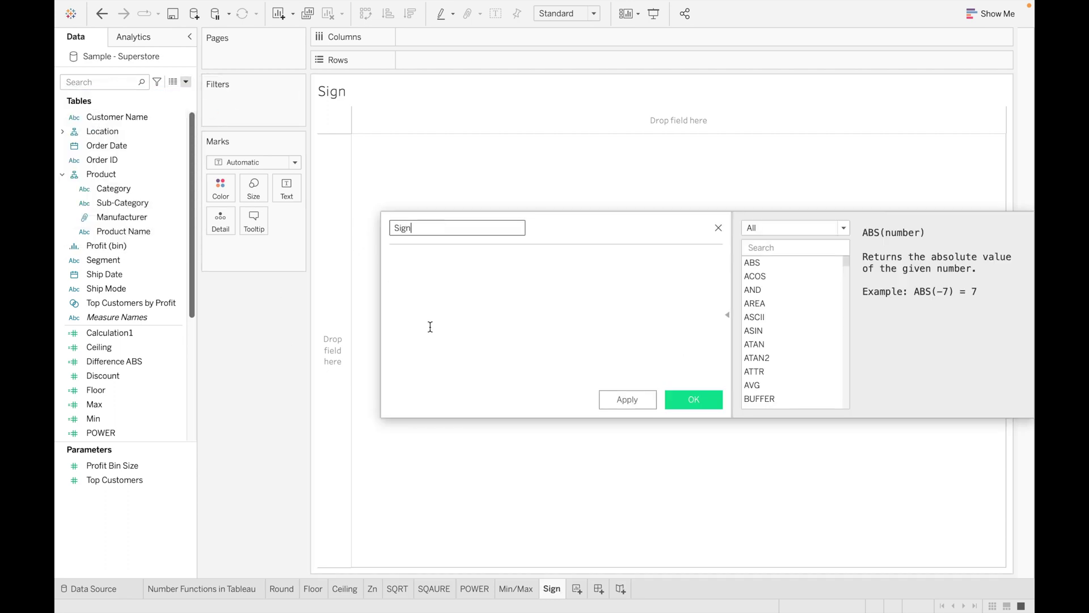
- Set the Sign field's formula to SIGN(SUM([Profit])) and save the calculation
left_click(420, 268)
type("Sign")
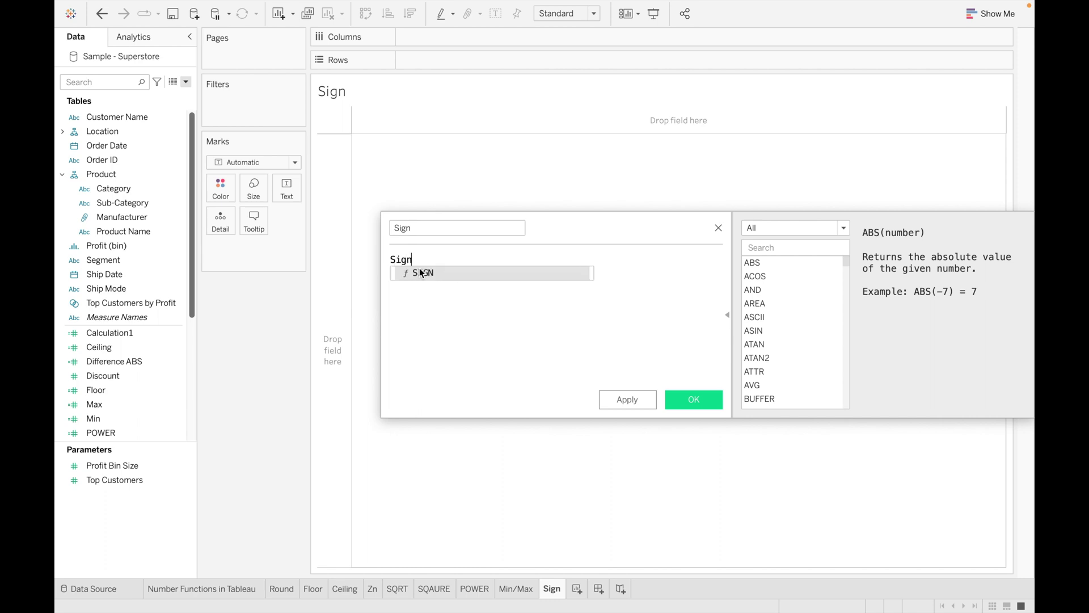
left_click(429, 274)
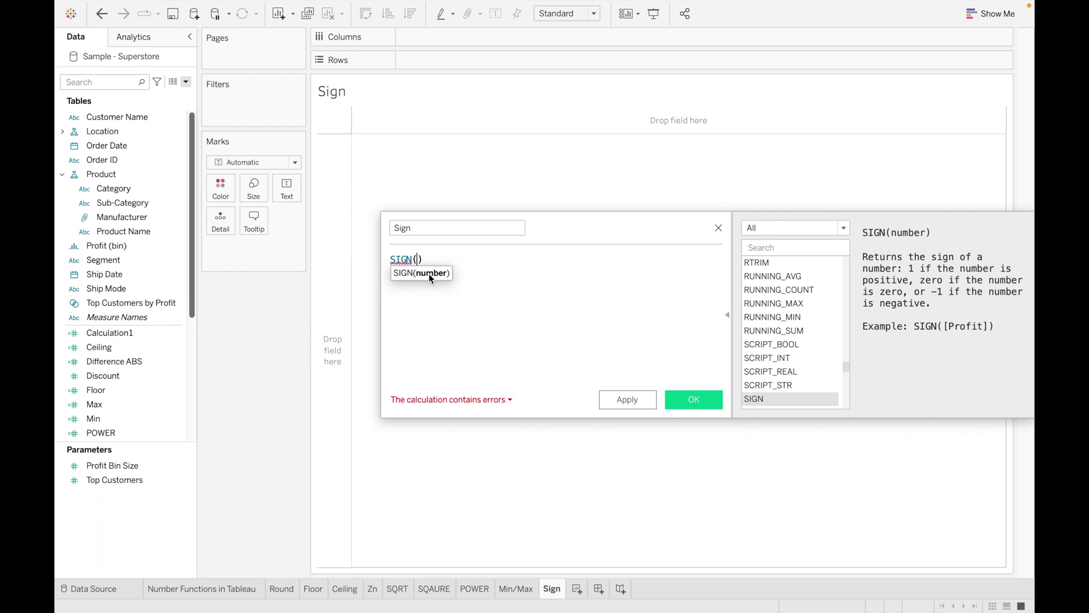
type("SUM")
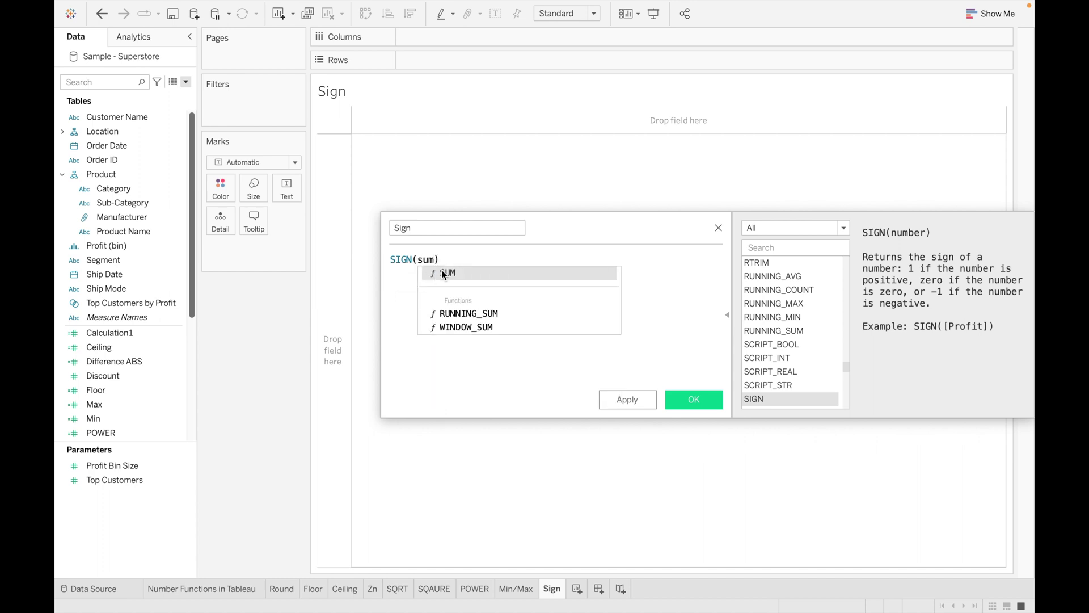
key("Return")
type("pro")
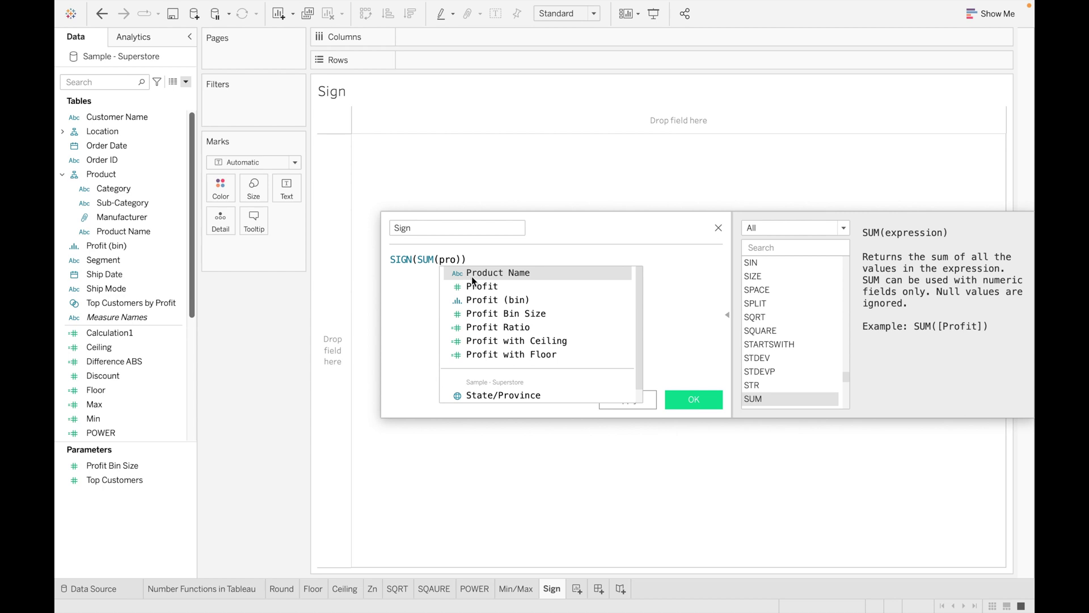
key("Down")
key("Return")
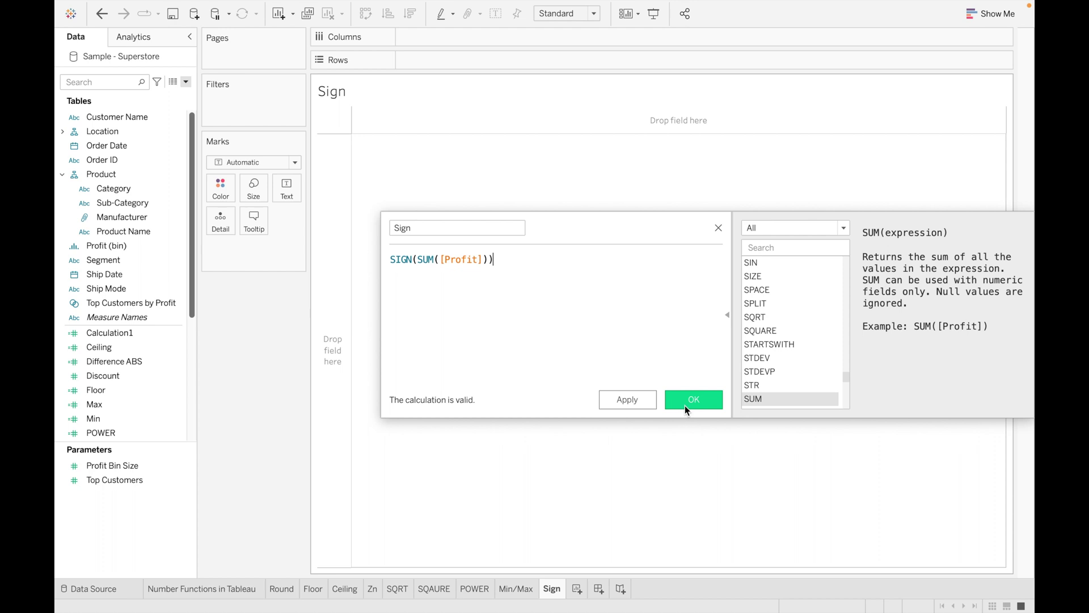
left_click(698, 398)
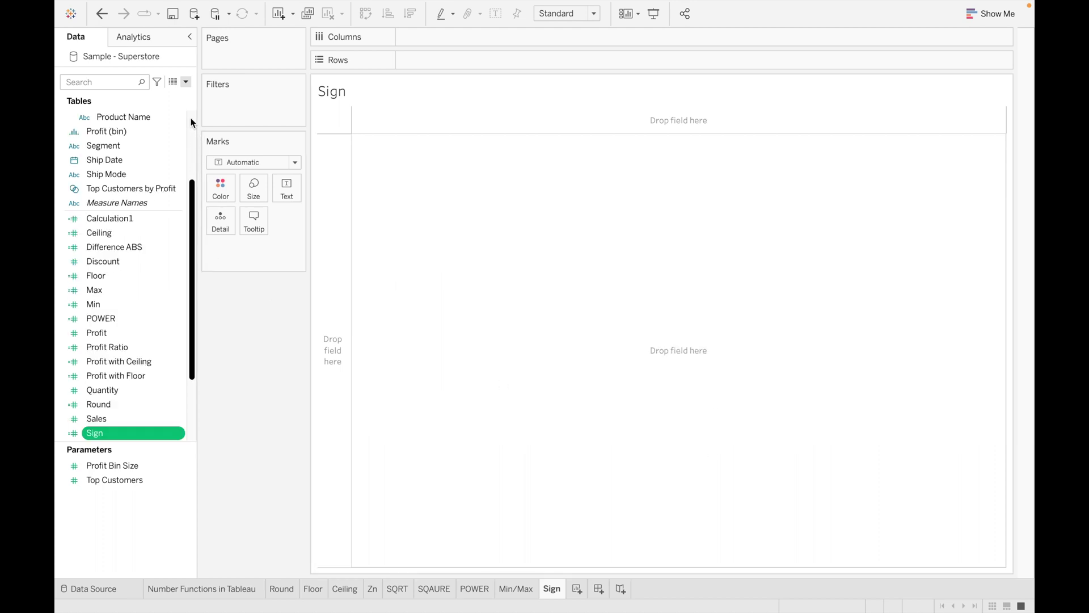
- List Customer Name on the rows and show the Sign field as text for each customer
scroll(191, 123, "up", 5)
left_click_drag(141, 115, 489, 59)
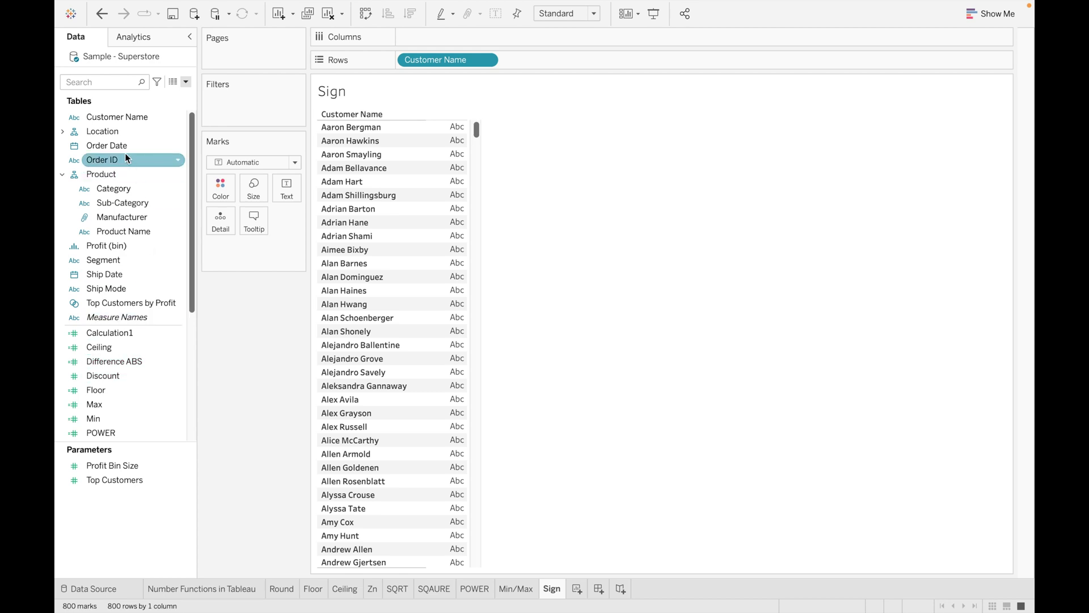
type("sig")
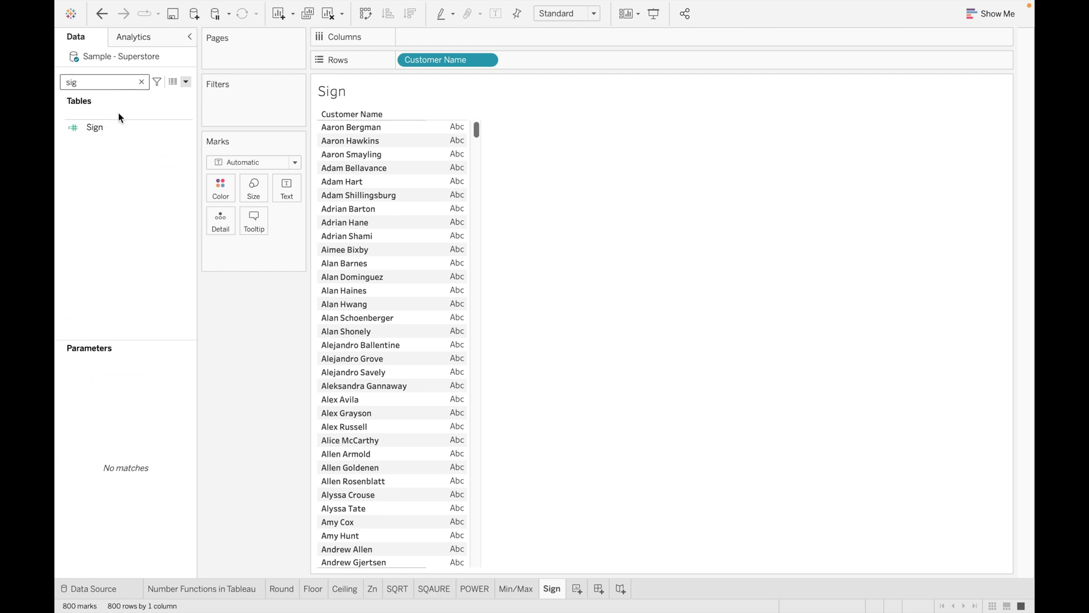
left_click_drag(114, 122, 285, 187)
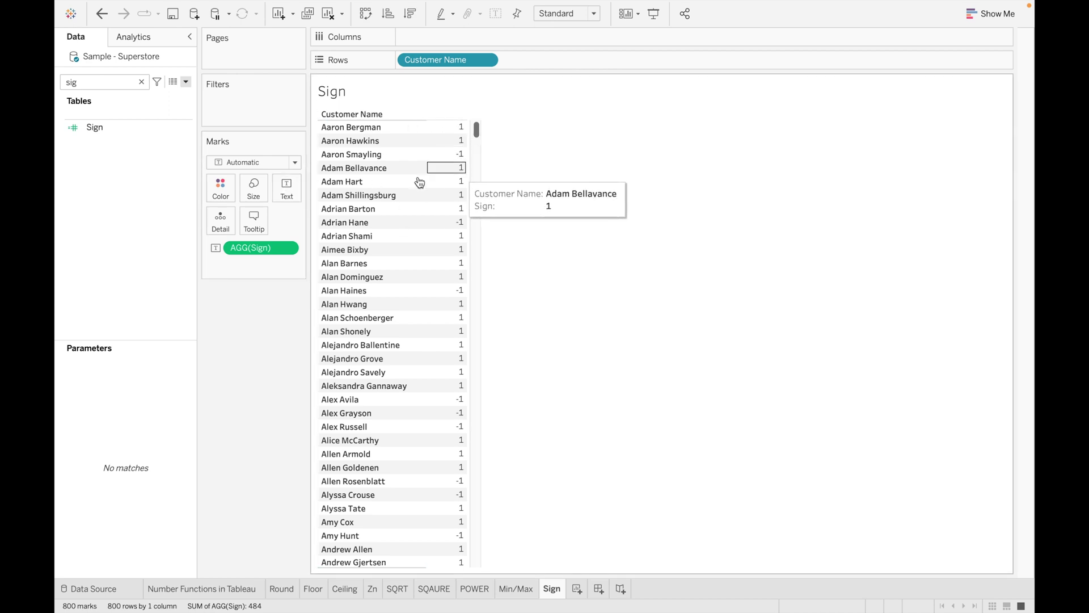
- Find the Profit field and add it as text alongside Sign
left_click(141, 82)
type("pro")
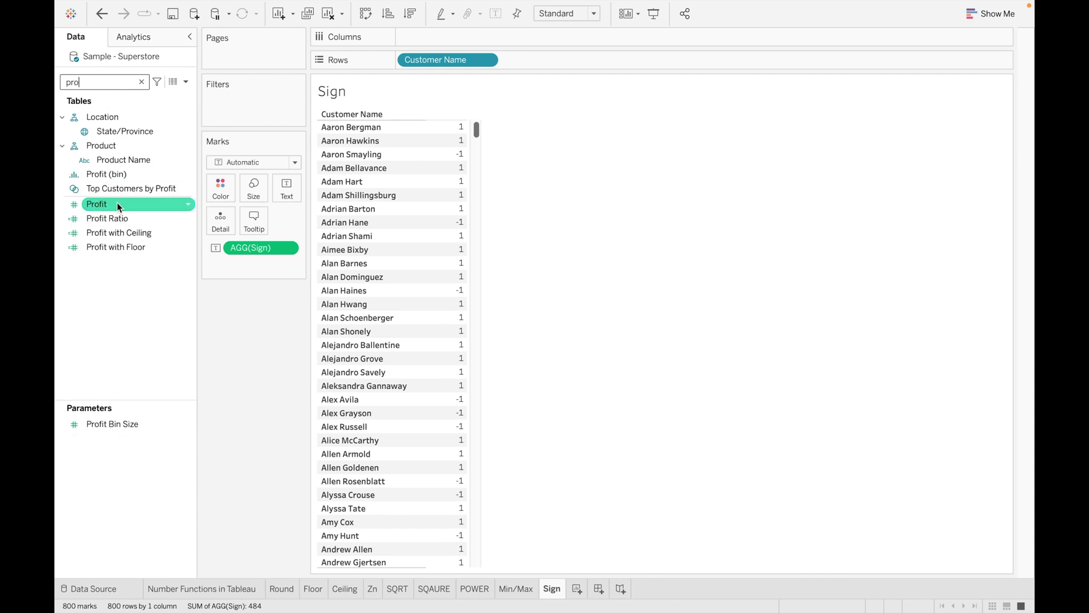
left_click_drag(117, 203, 288, 192)
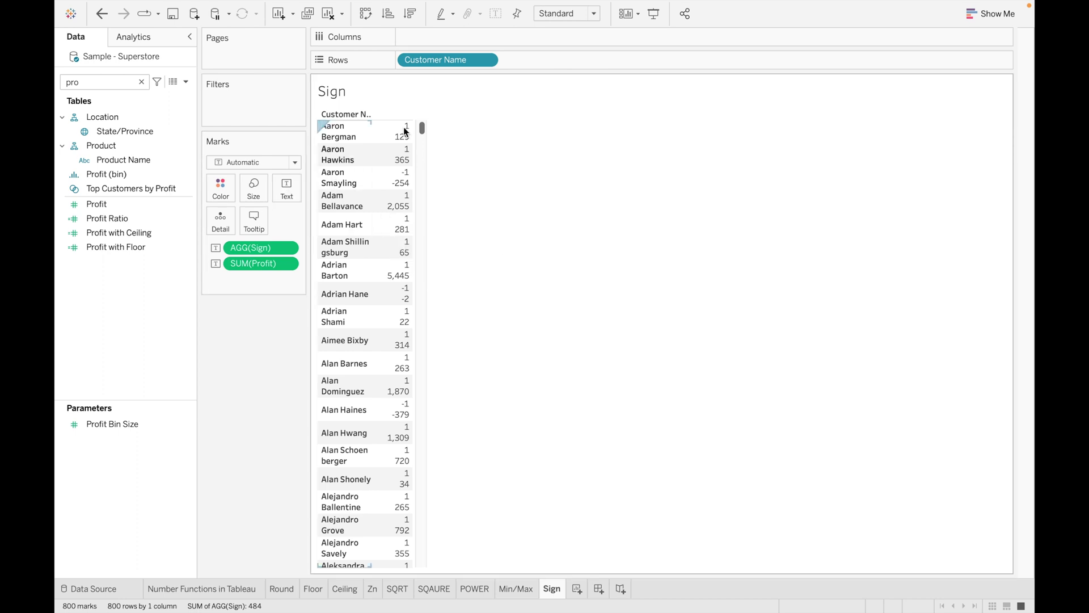
- Convert the view to a text table and look through the customers' Profit and Sign values
left_click(990, 14)
left_click(927, 52)
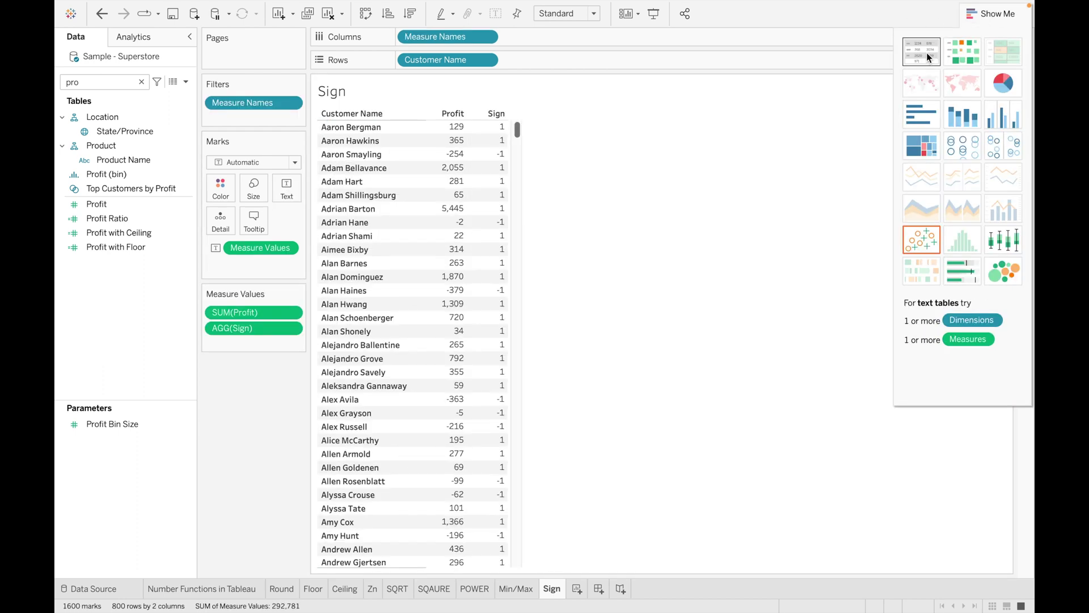
left_click(999, 16)
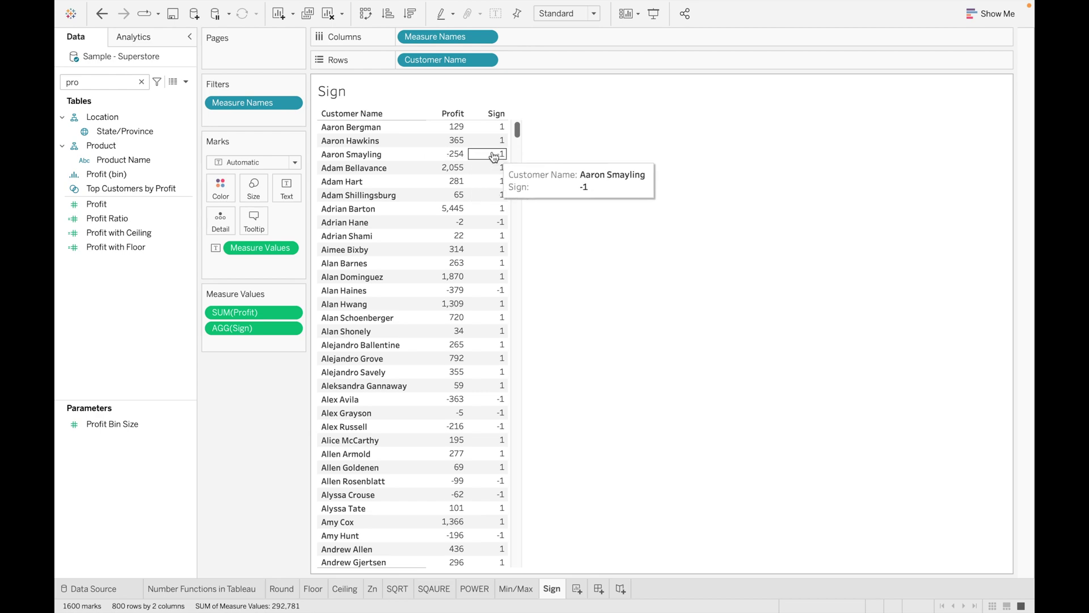
left_click_drag(521, 139, 528, 240)
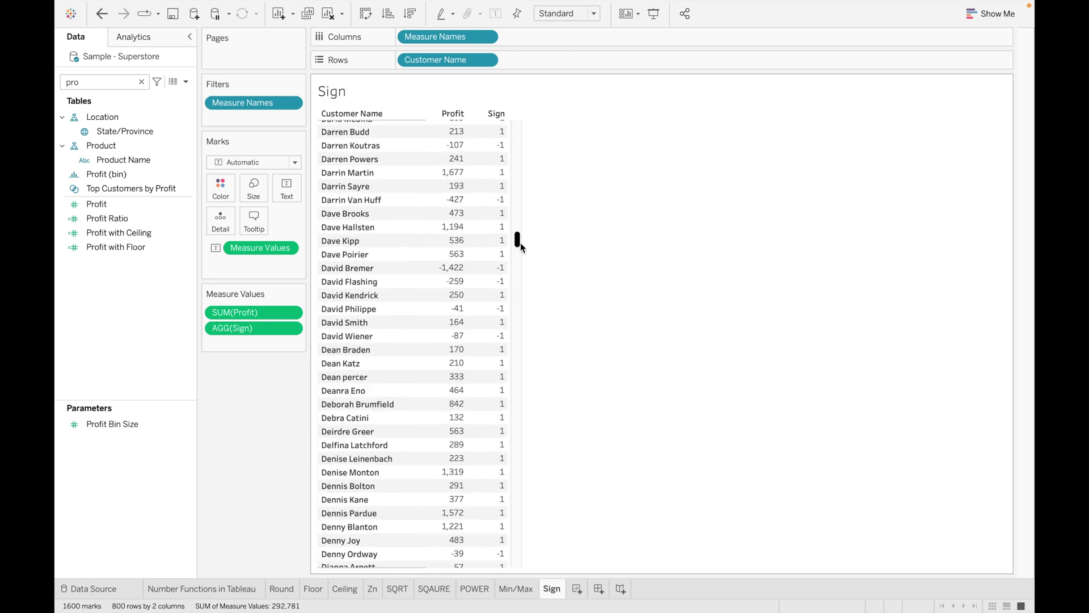
left_click_drag(520, 243, 516, 128)
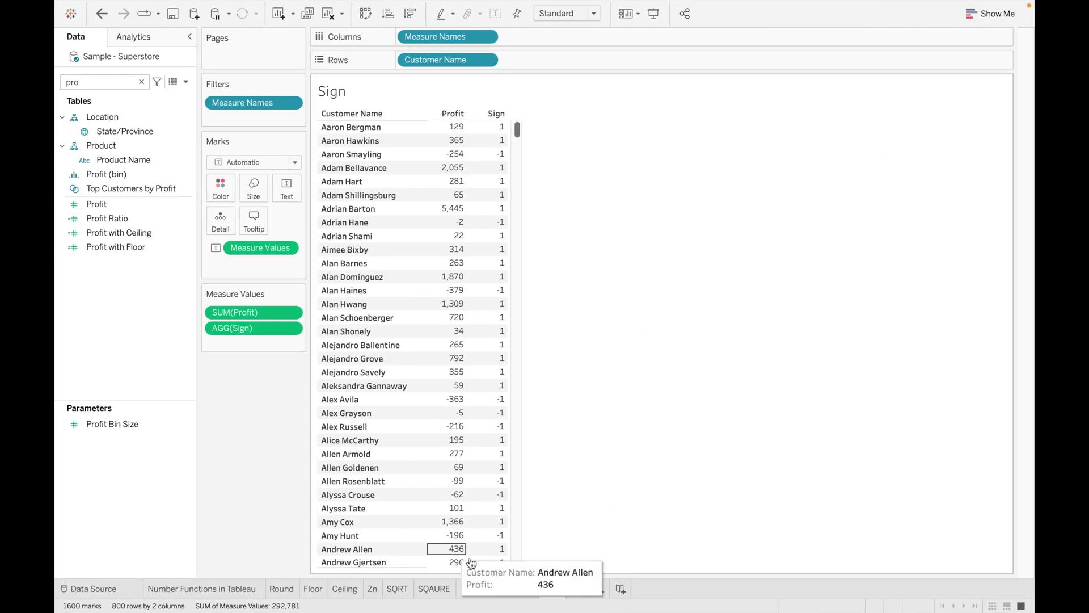
- Add a new worksheet after Sign and name it Div
left_click(579, 590)
double_click(582, 590)
key("BackSpace")
type("Do")
key("BackSpace")
type("iv")
key("Return")
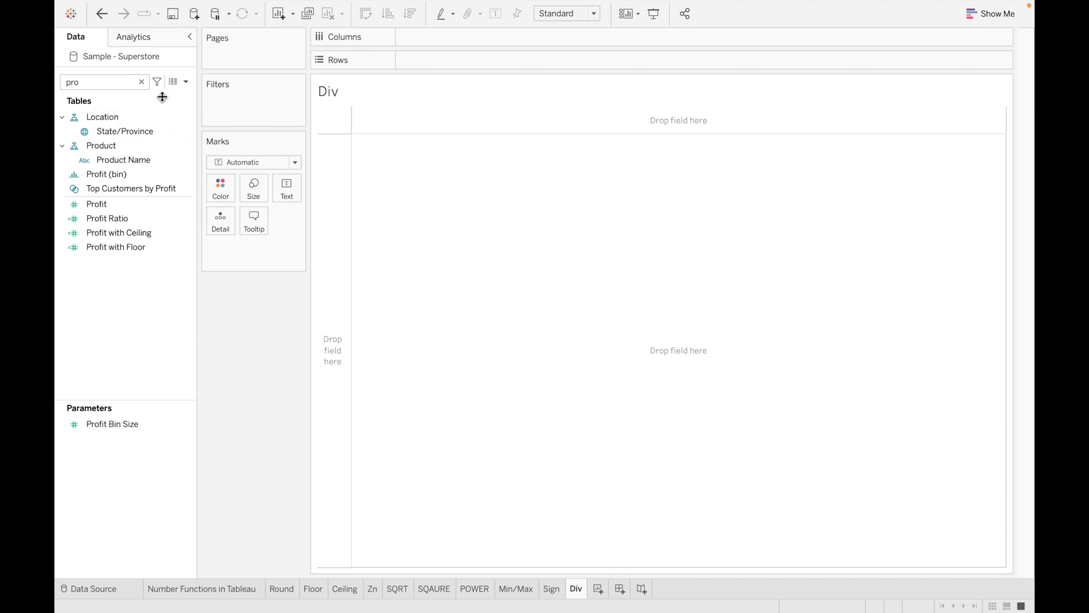
- Clear the field search and start a new calculated field named Div
left_click(141, 82)
left_click(185, 82)
left_click(173, 95)
key("BackSpace")
type("Div")
- Set the Div field's formula to DIV(25,7) and save the calculation
left_click(425, 271)
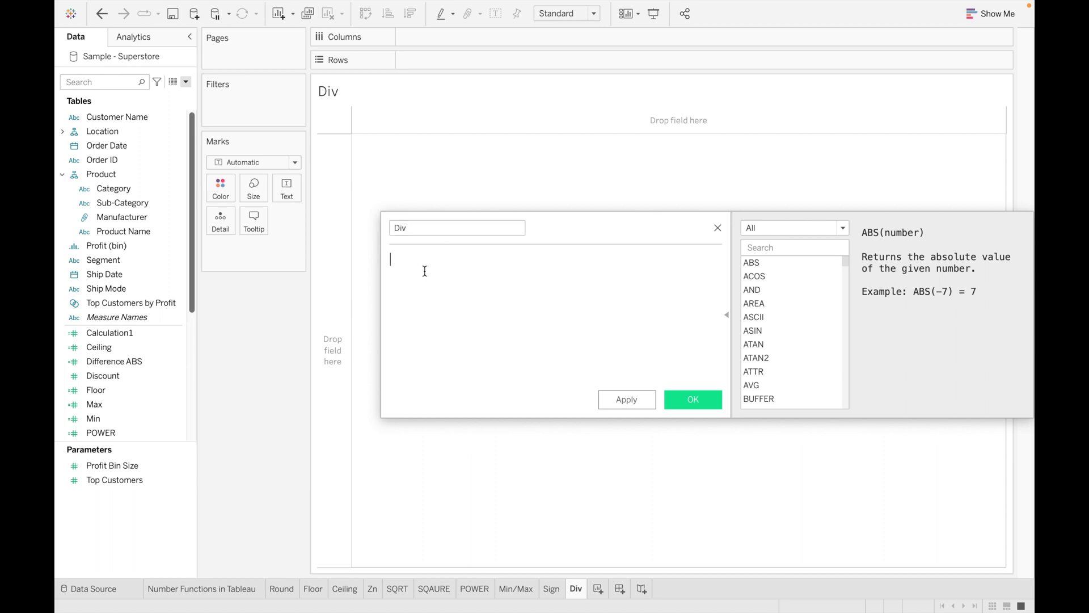
type("Div")
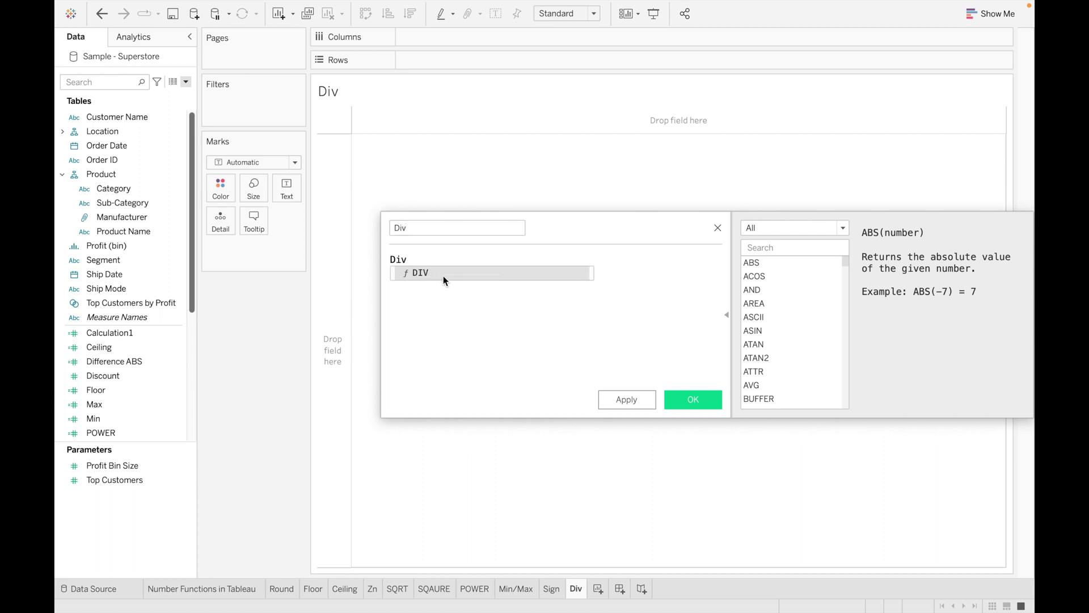
left_click(444, 276)
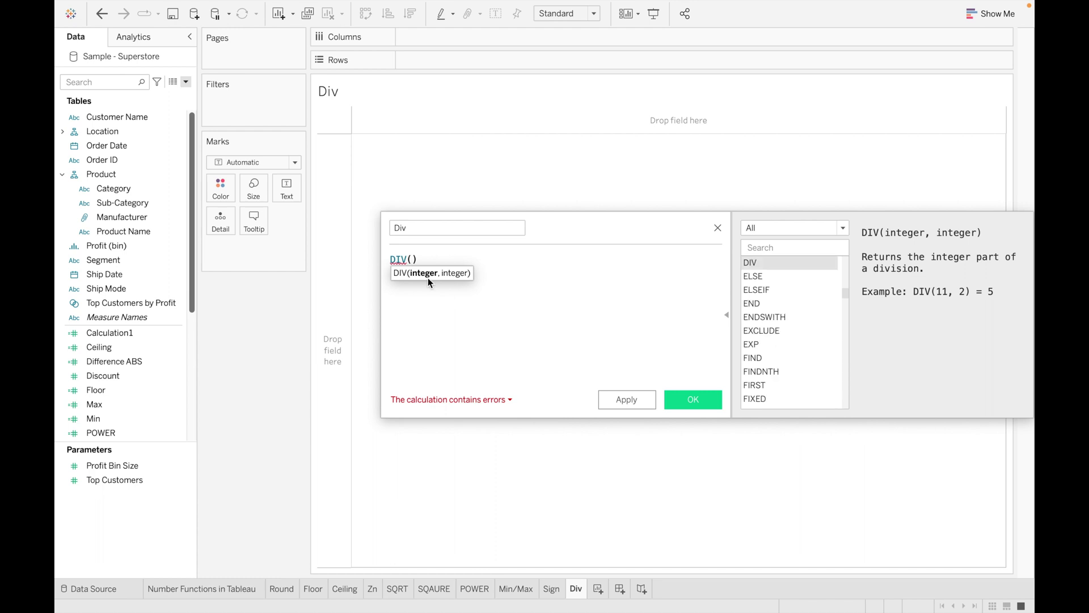
type("25,7")
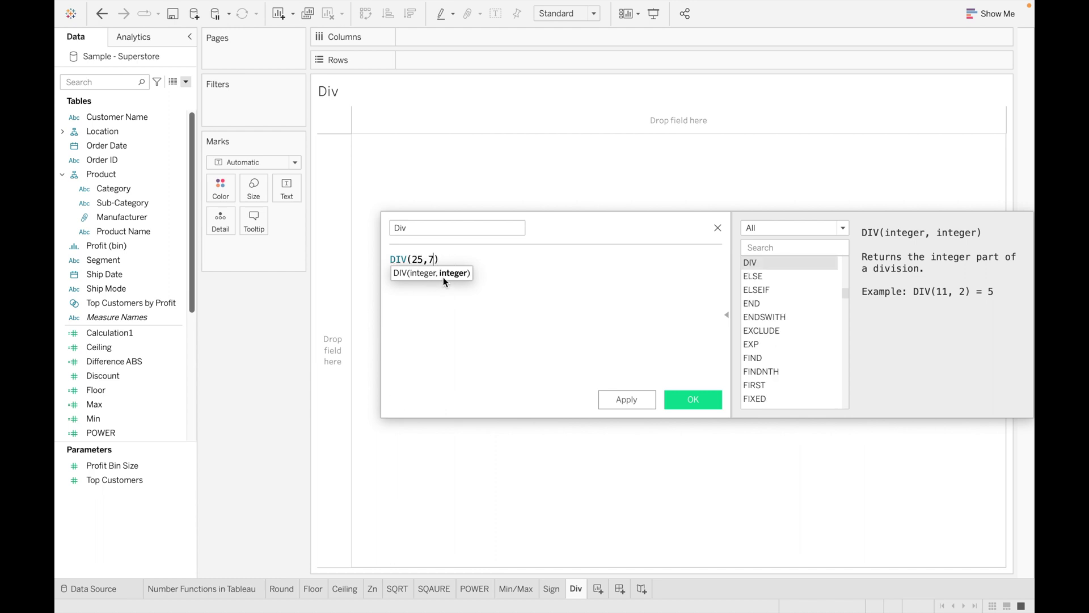
left_click(699, 401)
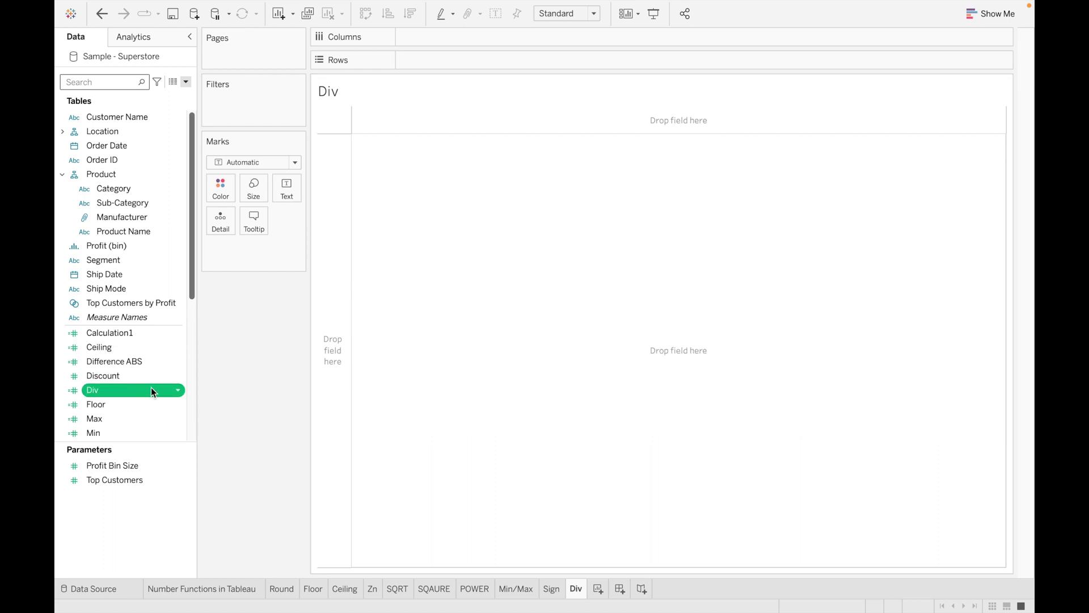
- Show the Div field as text on the worksheet and turn it into a dimension
left_click_drag(148, 388, 295, 186)
left_click(287, 248)
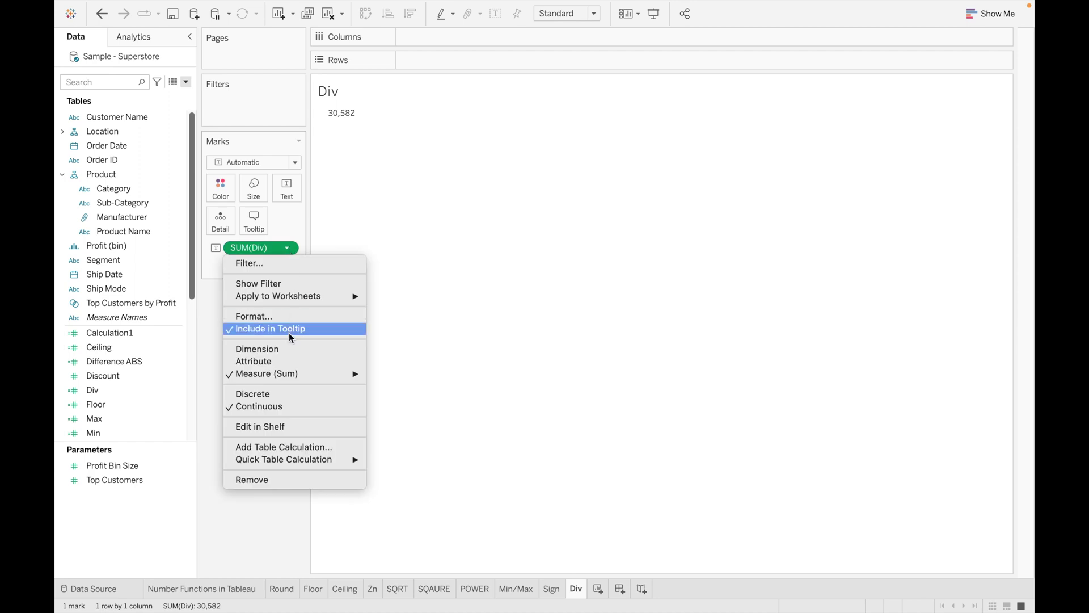
left_click(295, 351)
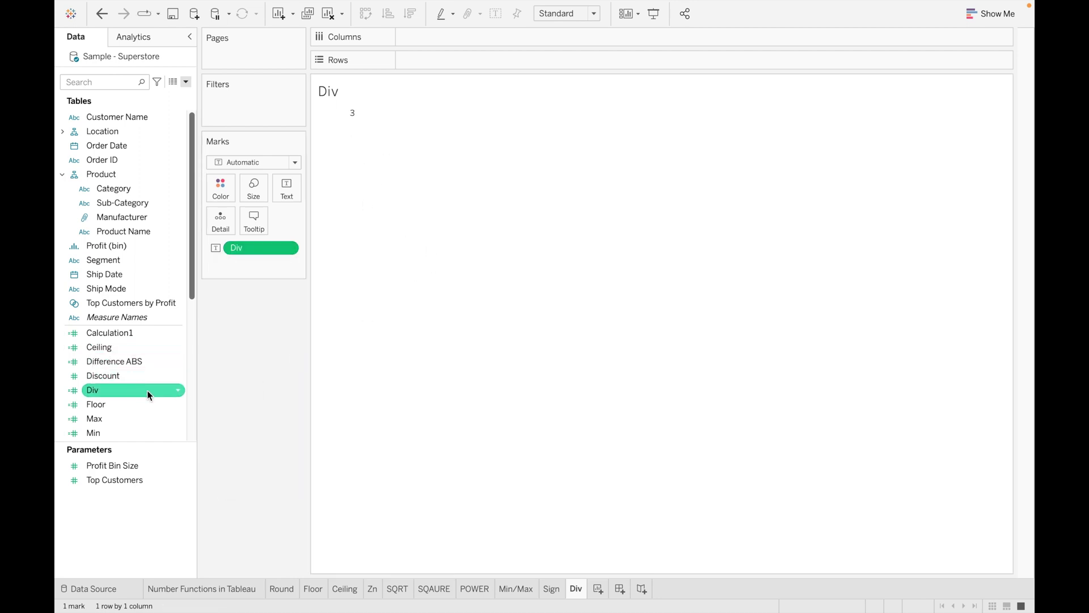
- Open the Div calculation to review its formula, and close it without changes
left_click(178, 389)
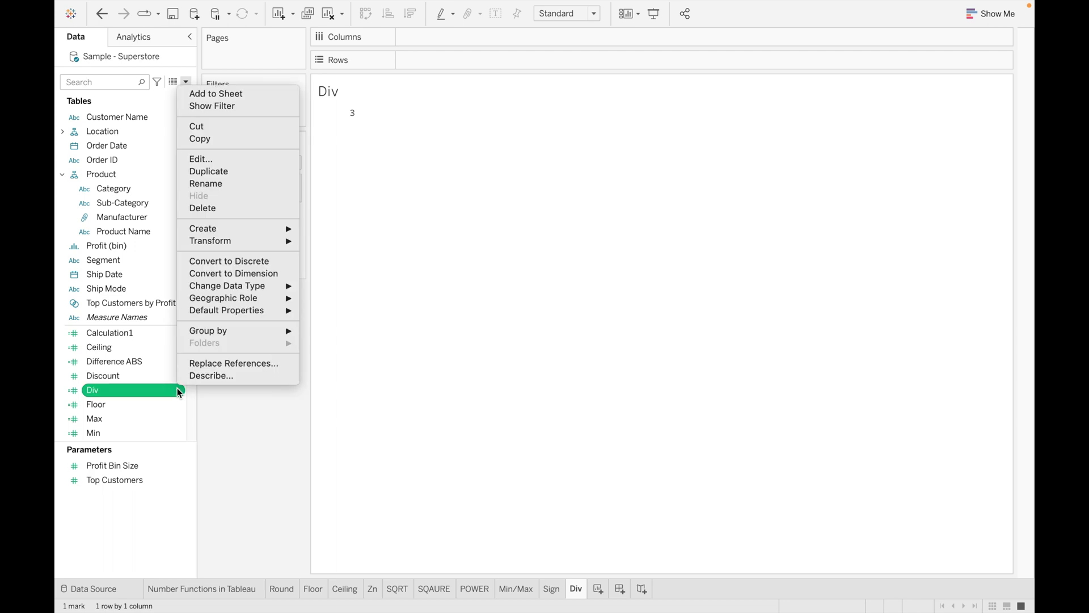
left_click(209, 160)
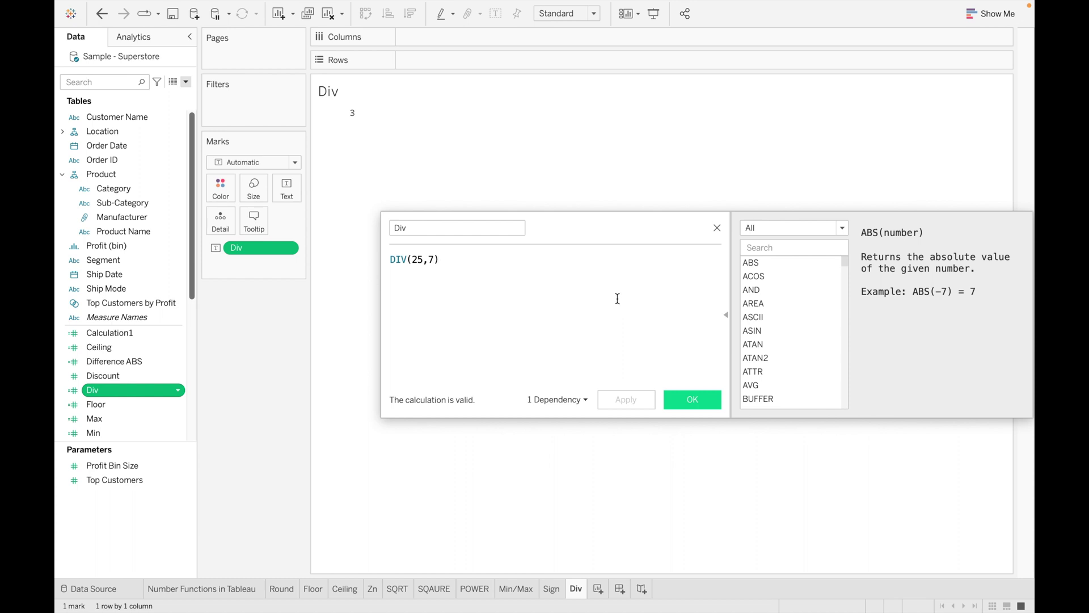
left_click(717, 229)
- Add a new worksheet after Div and name it Degree
left_click(599, 590)
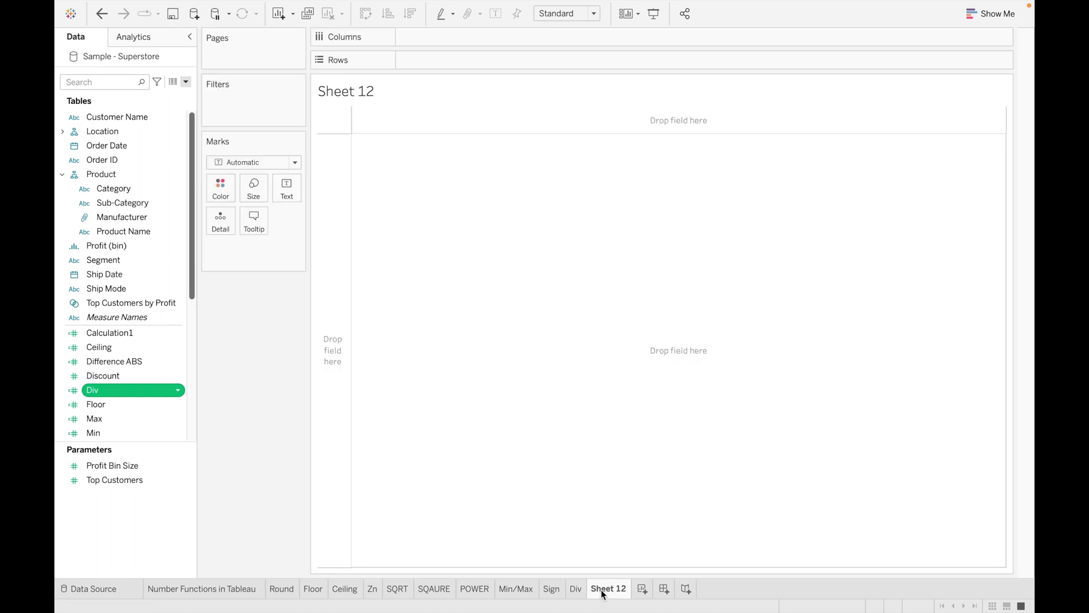
double_click(603, 590)
type("Degree")
key("Return")
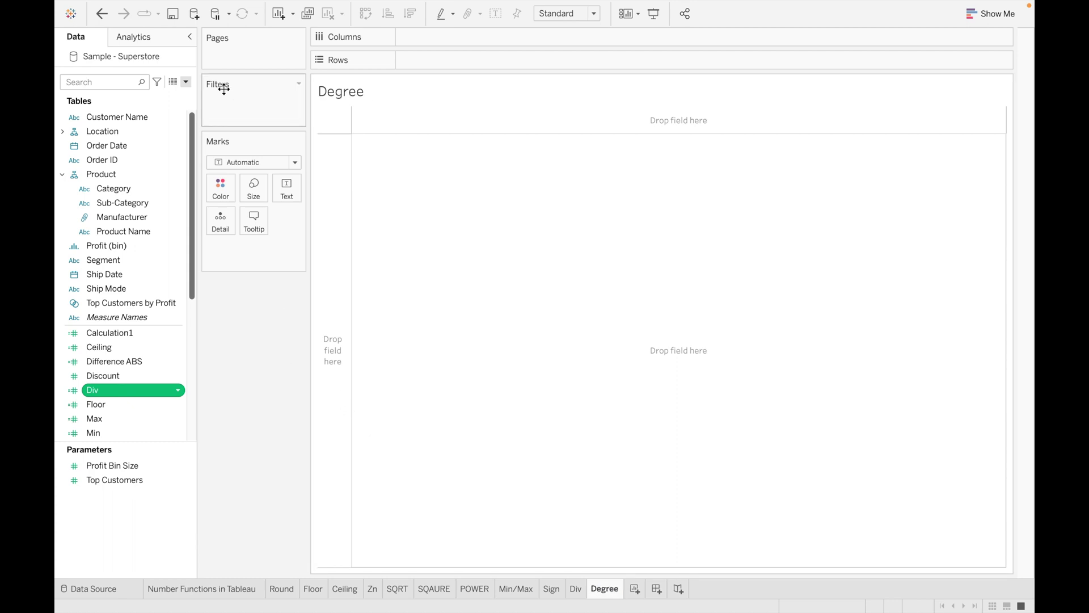
- Create a calculated field named Degree with the formula DEGREES(35/5) and save it
left_click(185, 81)
left_click(172, 94)
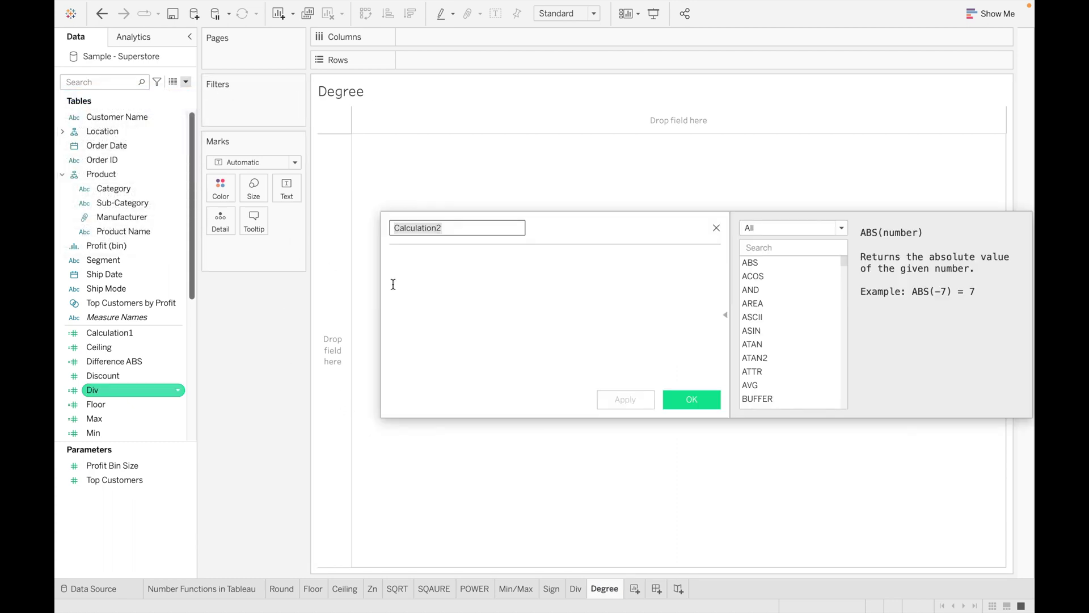
type("Degree")
left_click(409, 260)
type("Degr")
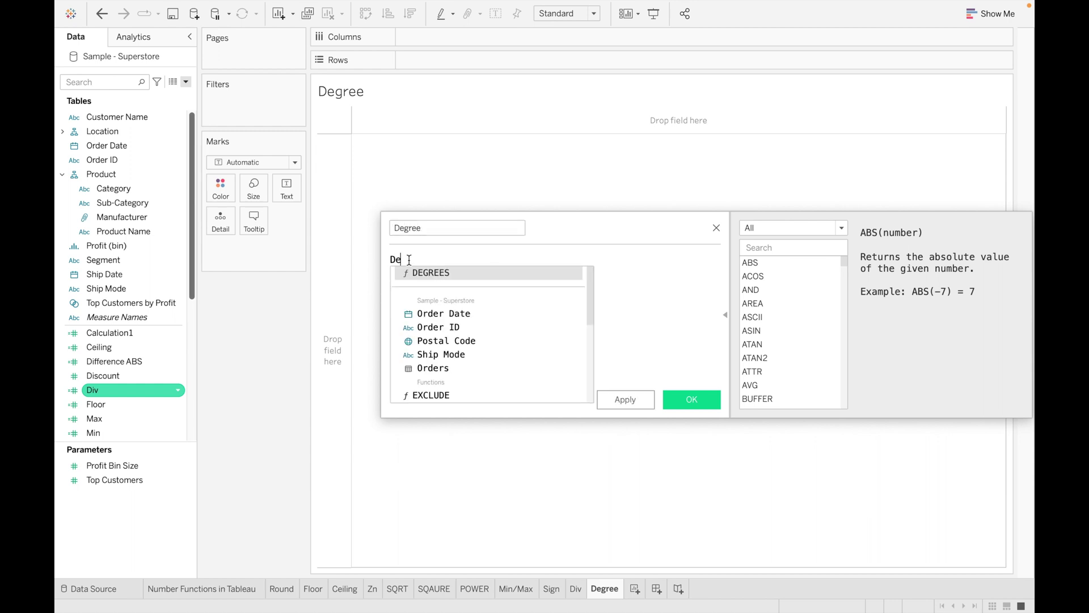
left_click(437, 276)
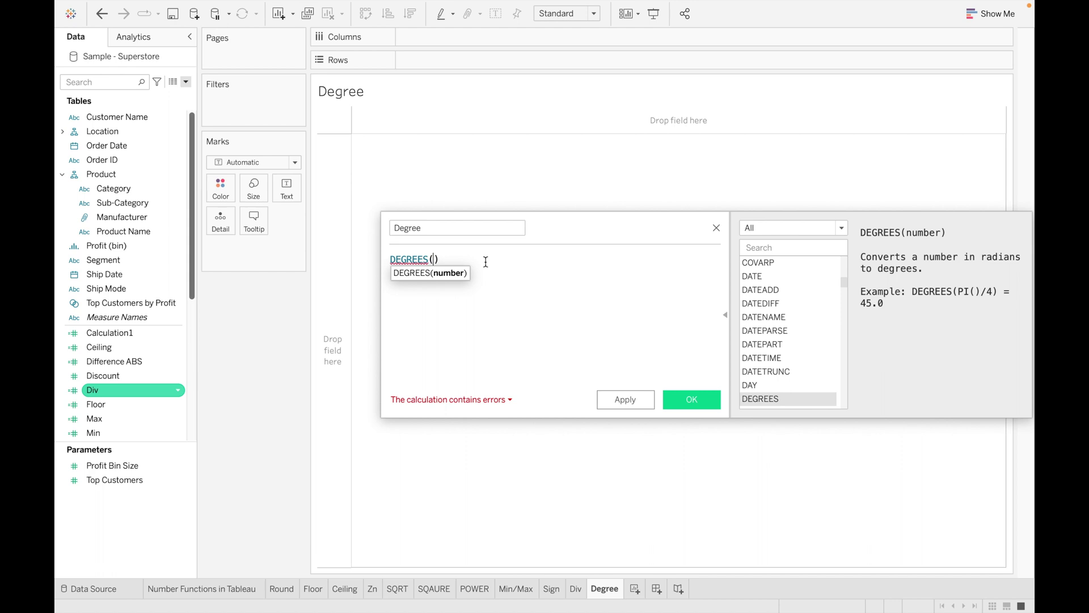
type("35")
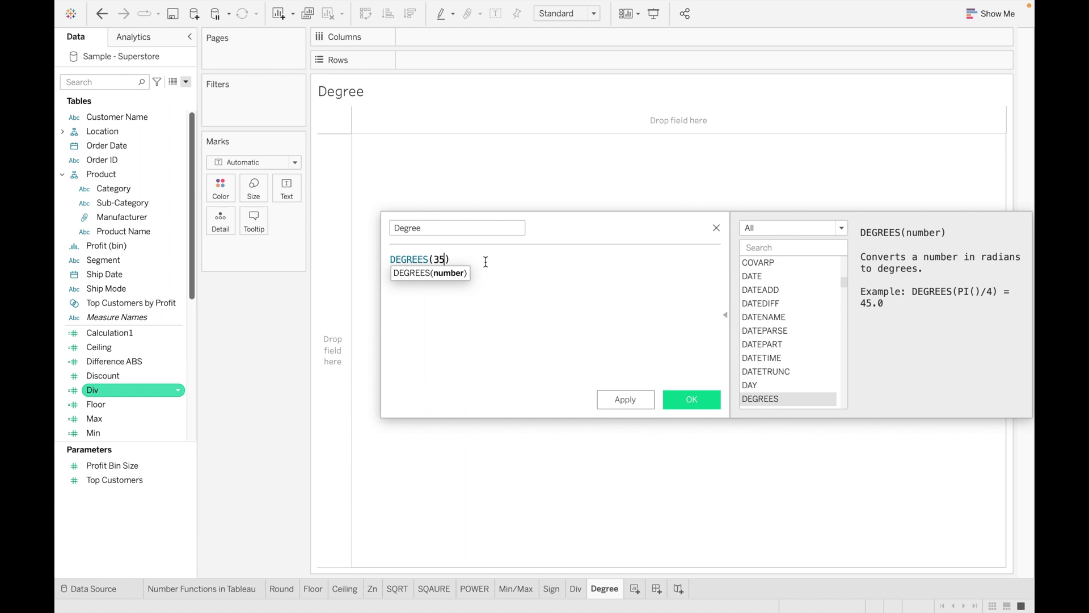
type("/5")
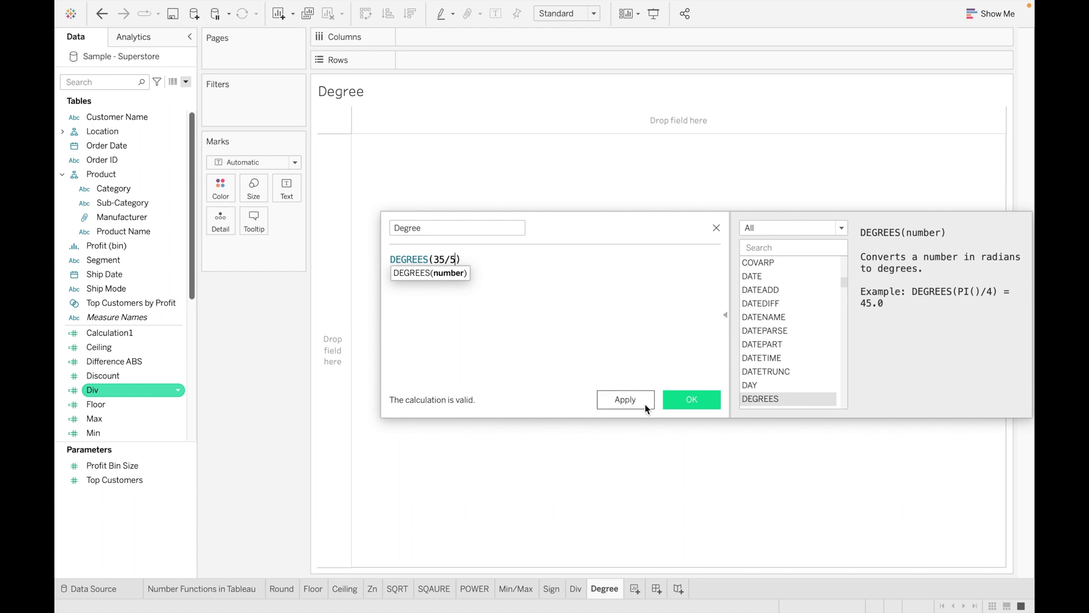
left_click(675, 398)
- Show the Degree field as text on the worksheet and turn it into a dimension
left_click_drag(143, 361, 301, 189)
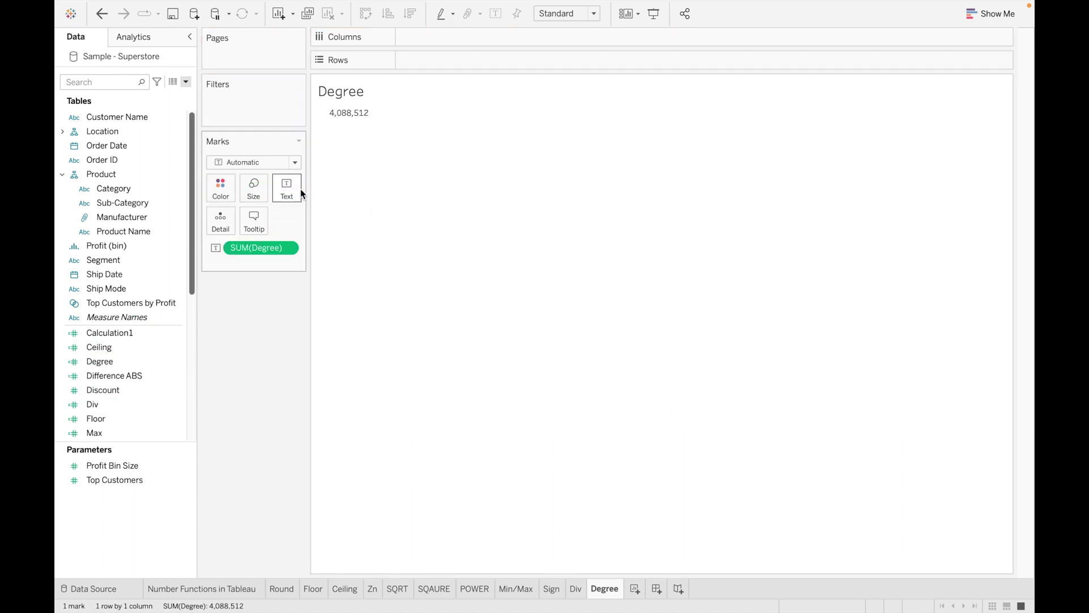
left_click(288, 248)
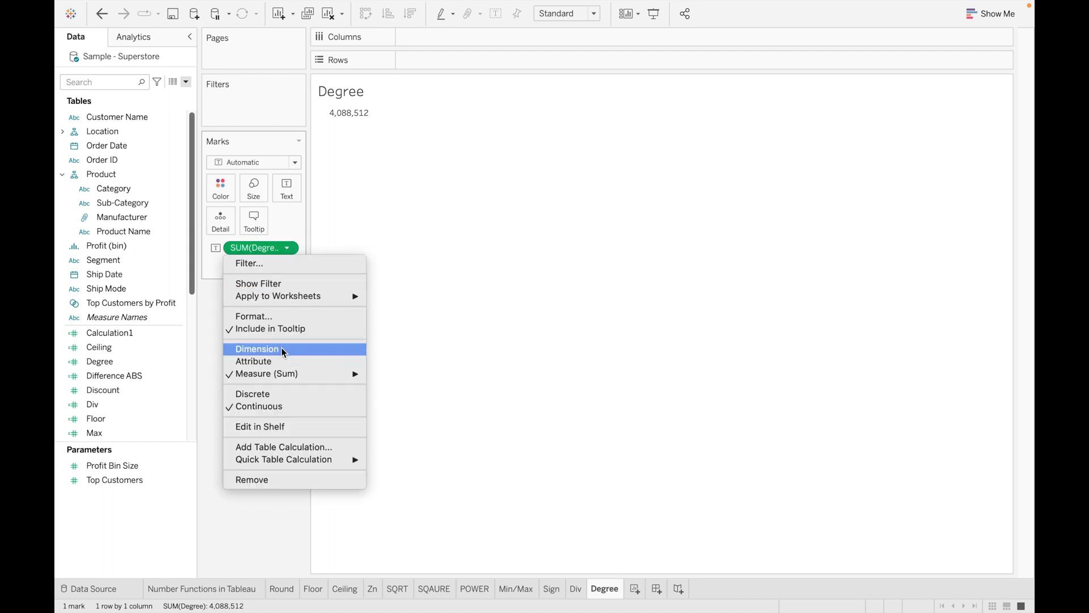
left_click(281, 348)
mouse_move(344, 113)
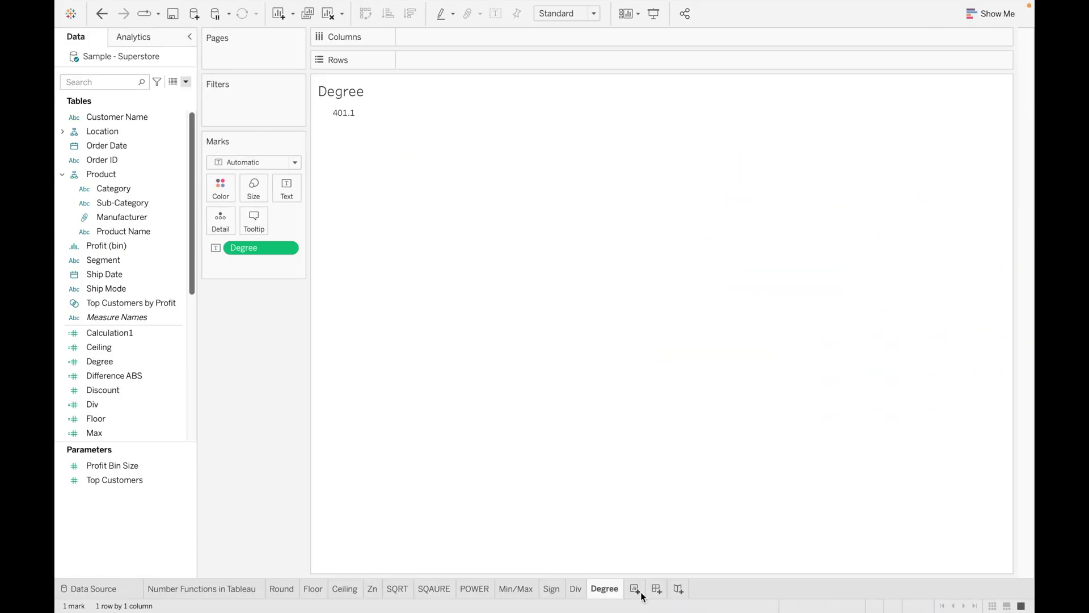
- Add a new worksheet after Degree and name it PI
left_click(635, 588)
double_click(634, 587)
key("BackSpace")
type("F")
type("I")
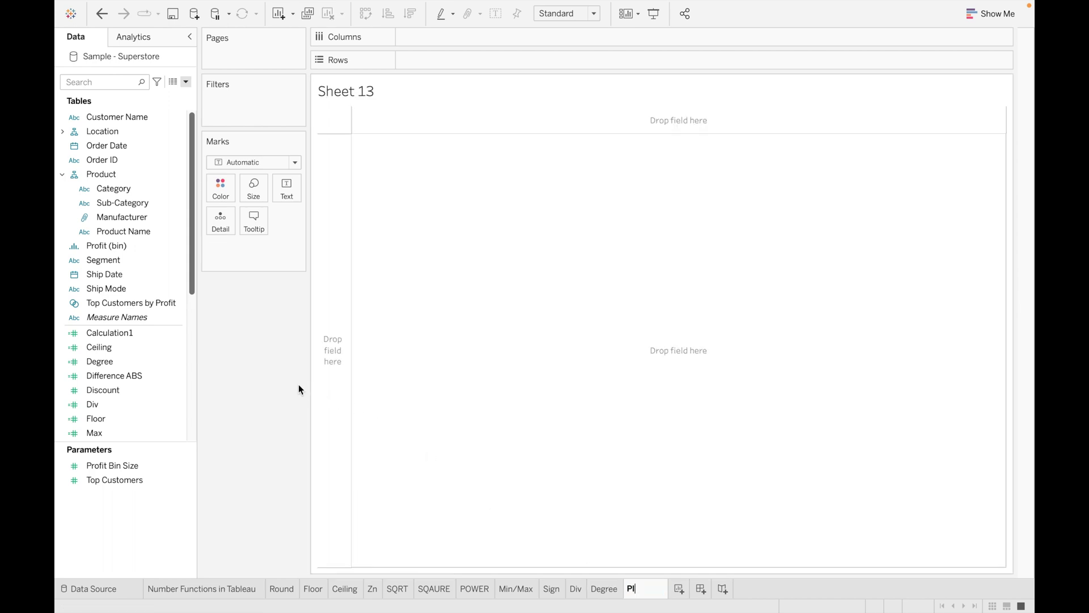
key("Return")
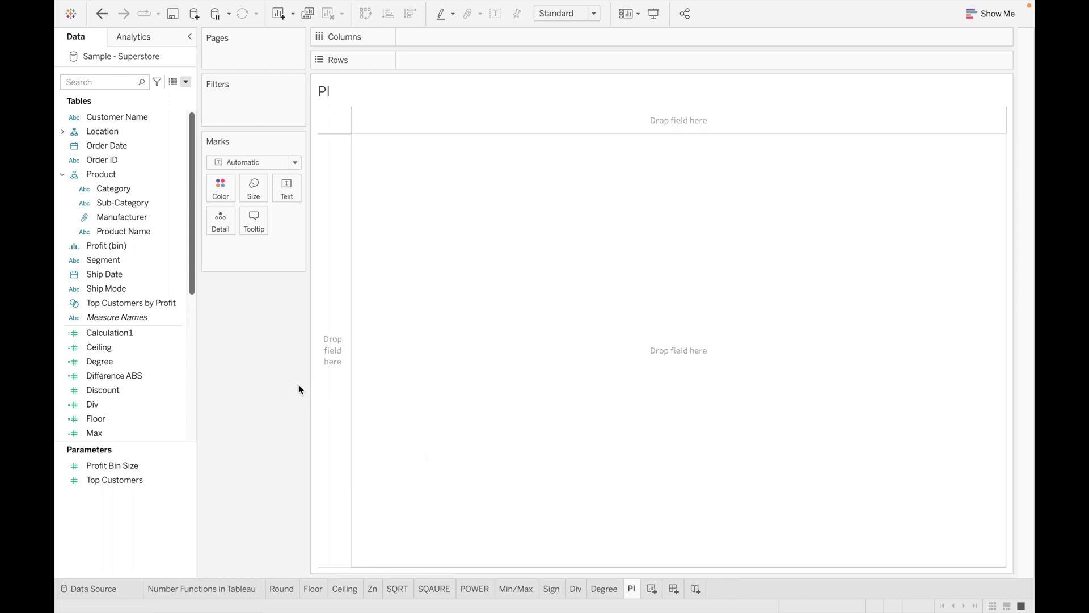
- Create a calculated field named PI with the formula PI() and save it
left_click(186, 82)
left_click(169, 93)
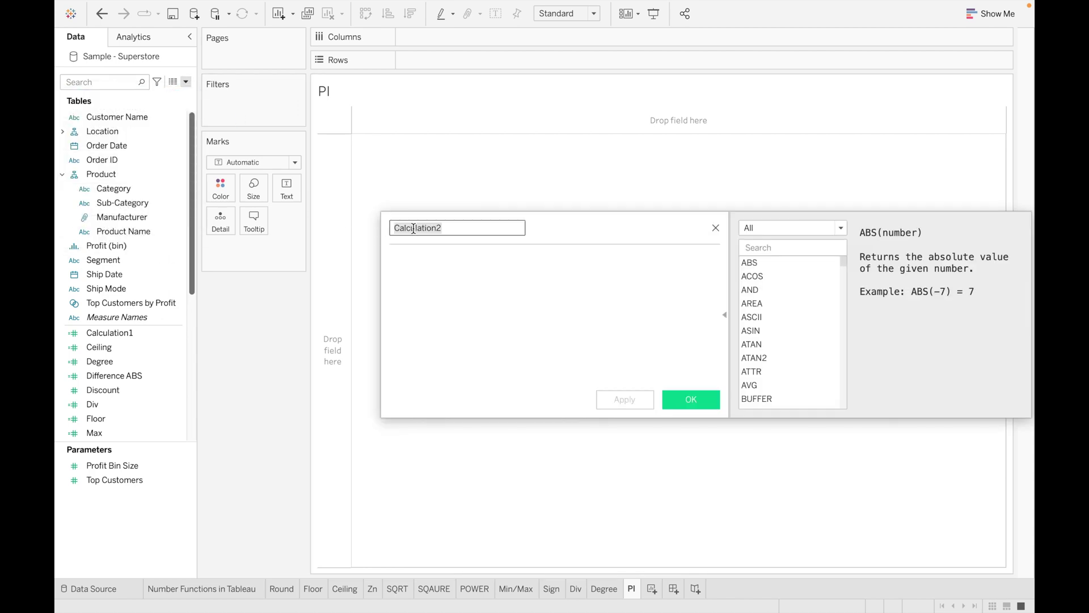
key("BackSpace")
type("PI")
left_click(404, 265)
type("pi")
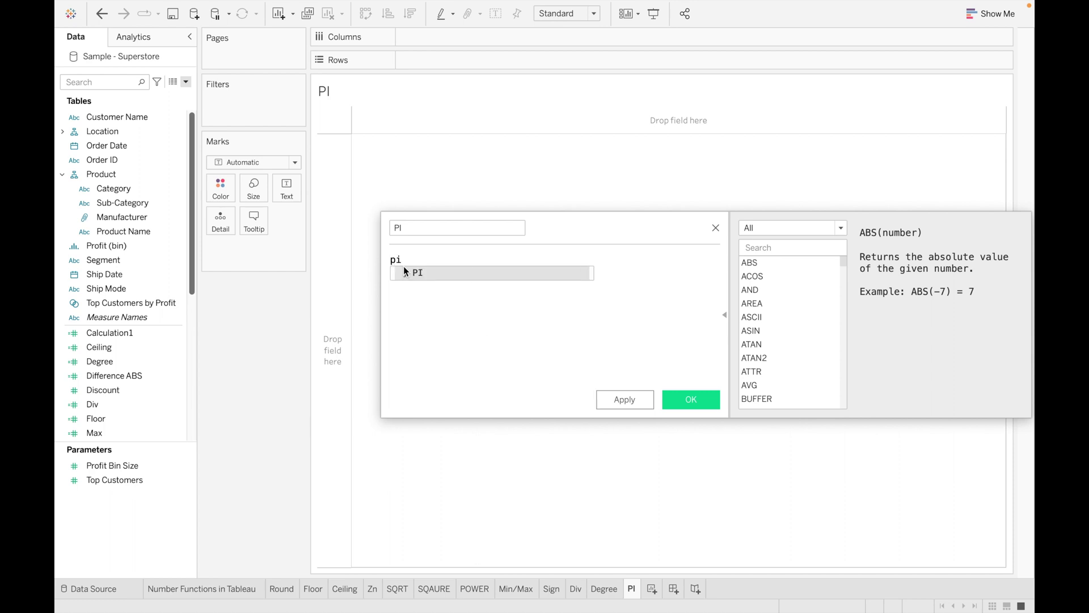
double_click(422, 274)
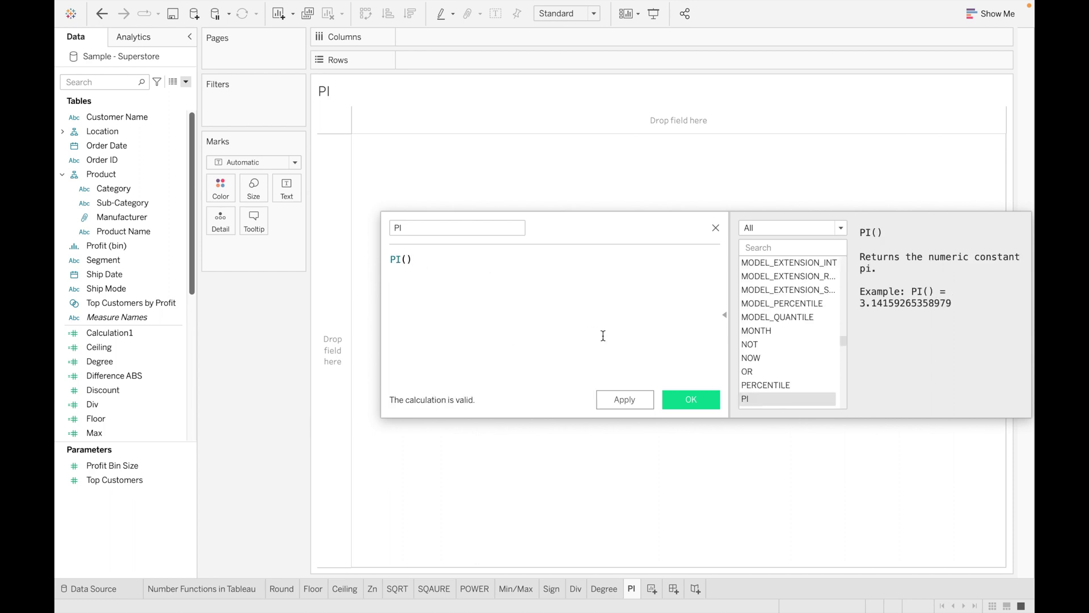
left_click(693, 398)
- Show the PI field as text on the worksheet and turn it into a dimension
left_click_drag(131, 438, 286, 192)
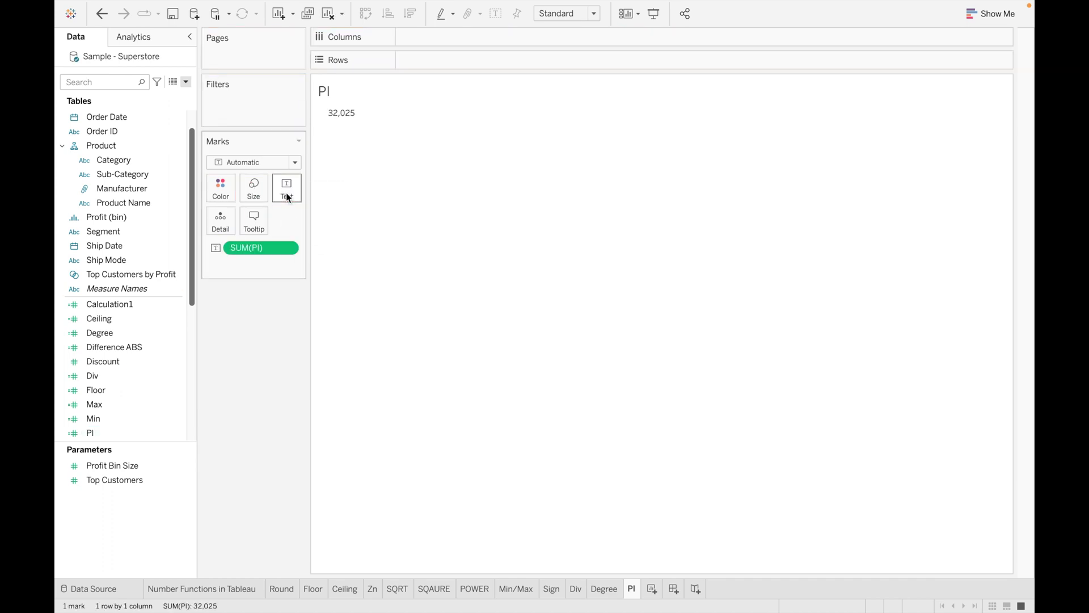
left_click(292, 246)
left_click(283, 350)
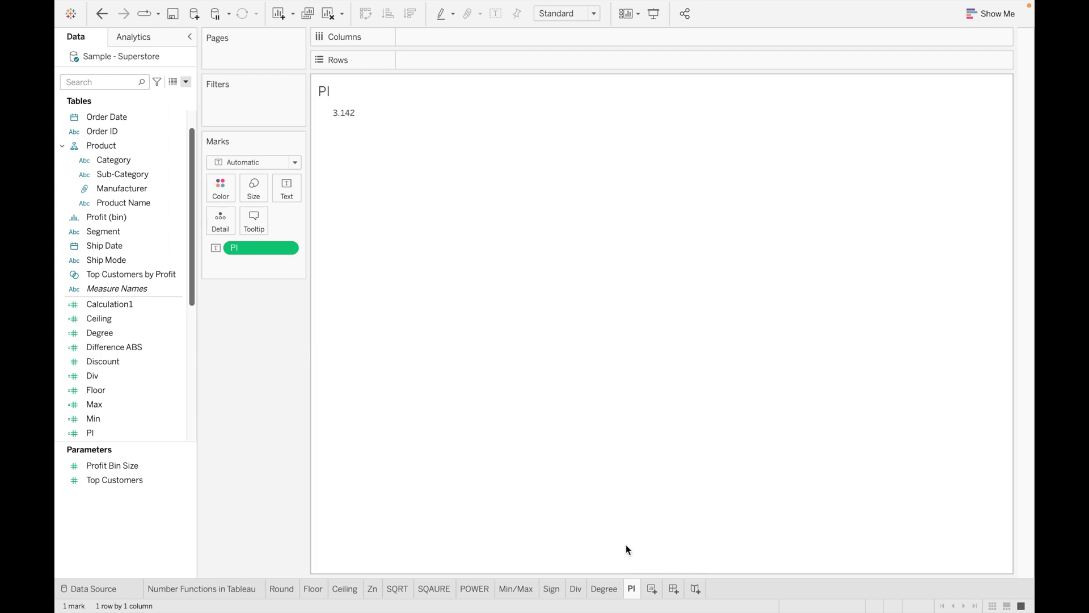
- Add a new worksheet after PI and name it Log
left_click(652, 589)
double_click(654, 590)
key("BackSpace")
type("Log")
left_click(471, 402)
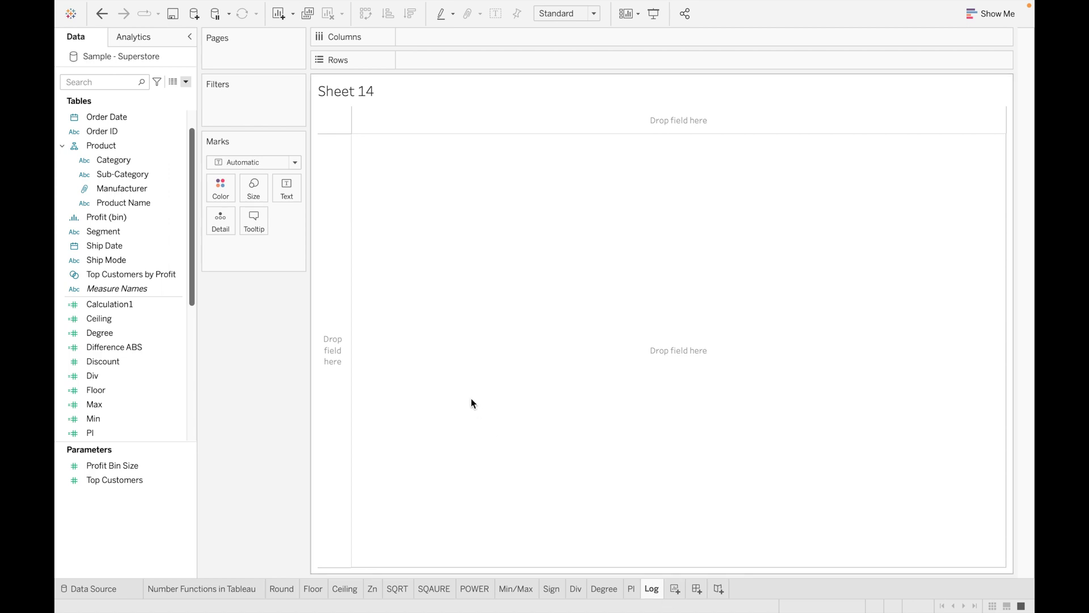
- Create a calculated field named Log with the formula LOG(50) and save it
left_click(185, 81)
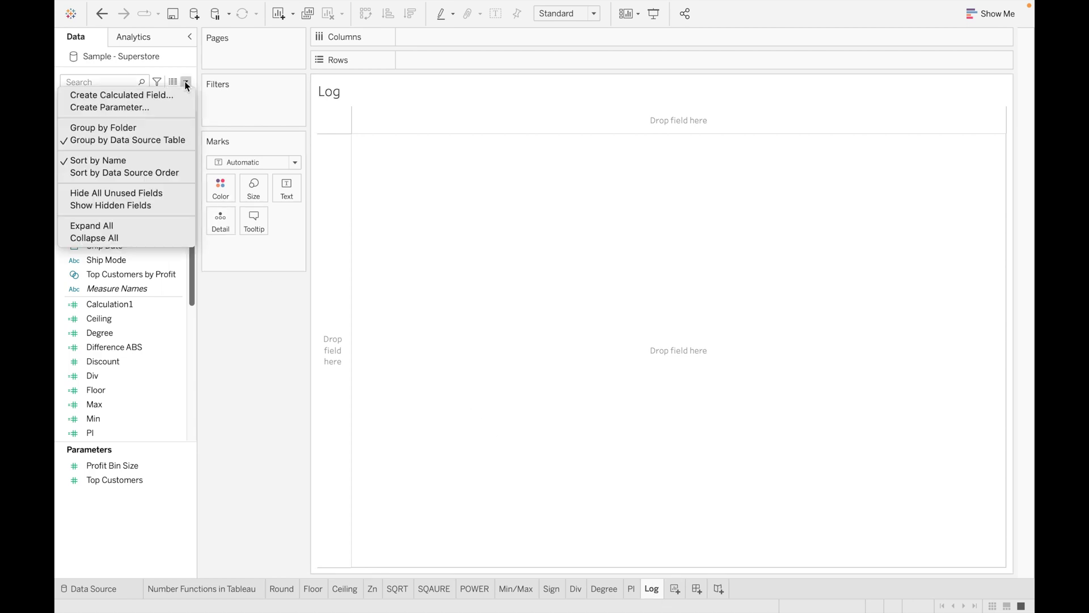
left_click(163, 100)
key("BackSpace")
type("Log")
left_click(437, 263)
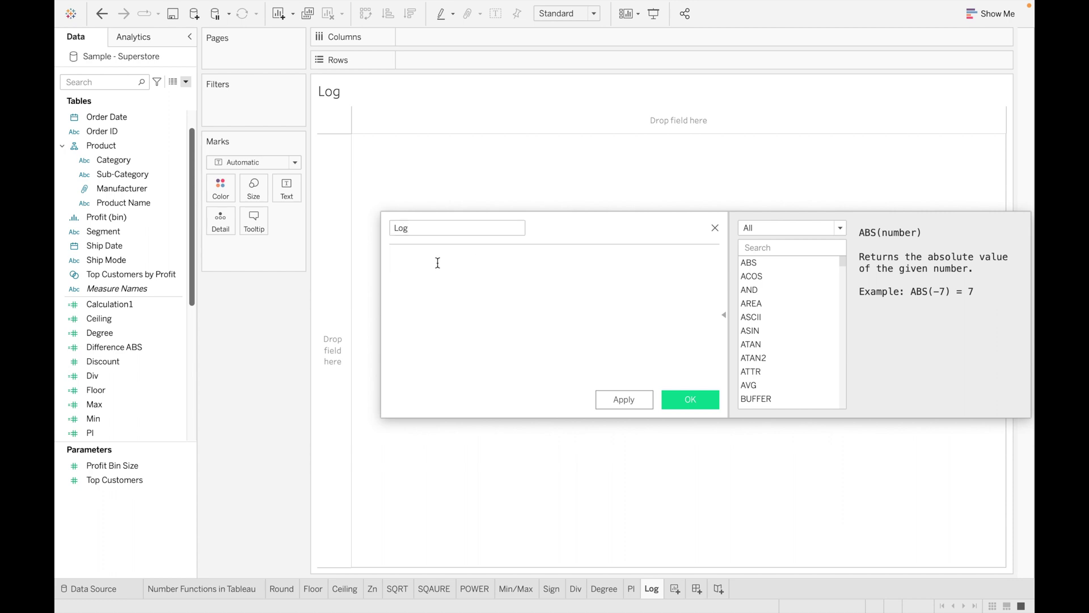
type("Log")
left_click(454, 274)
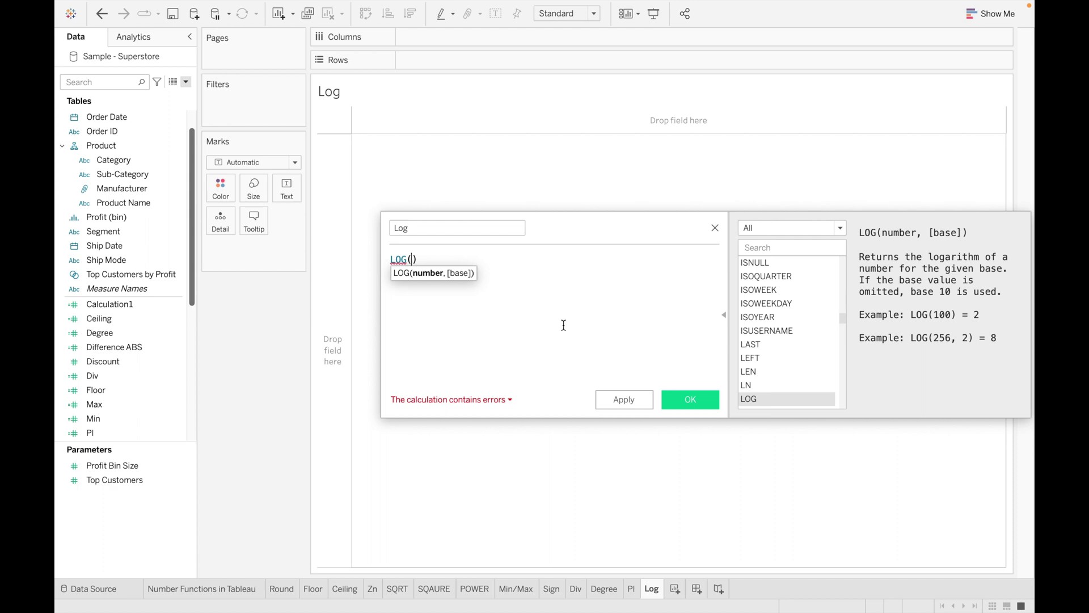
type("50")
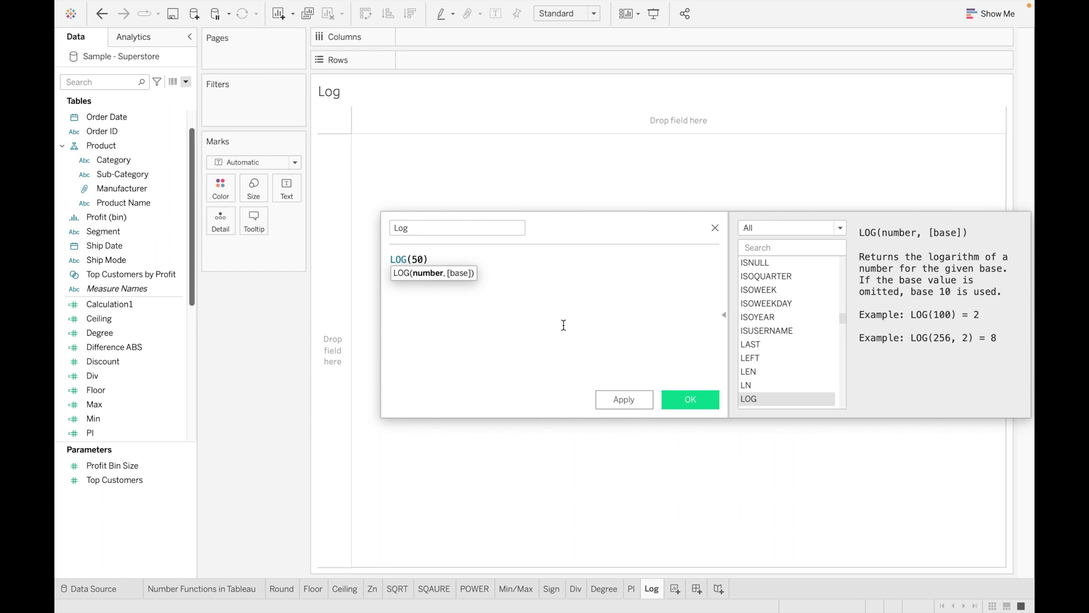
left_click(695, 396)
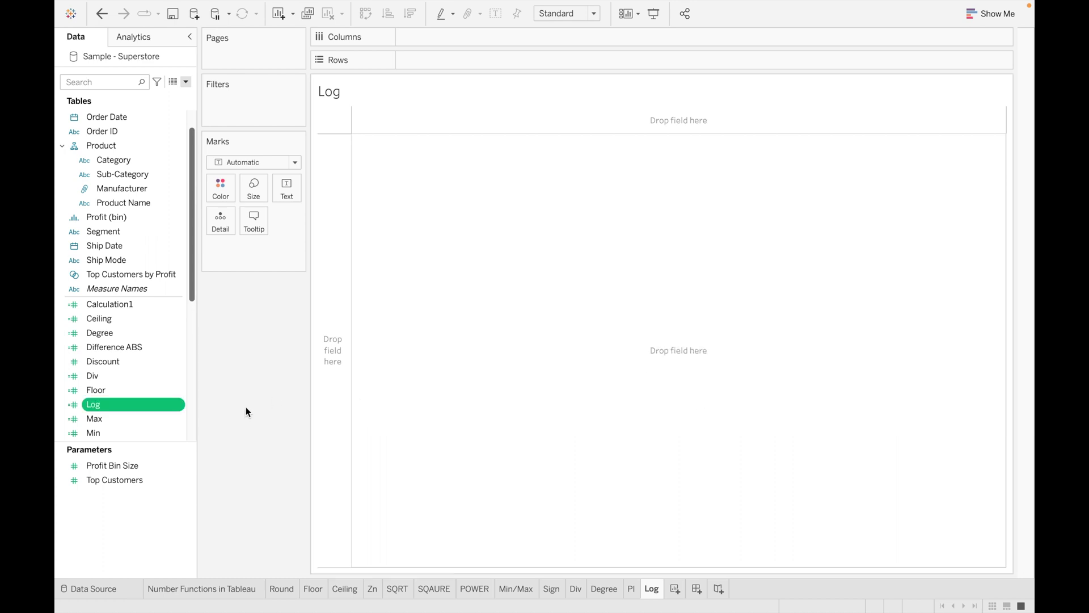
- Show the Log field as text on the worksheet and turn it into a dimension
left_click_drag(145, 407, 295, 192)
left_click(287, 248)
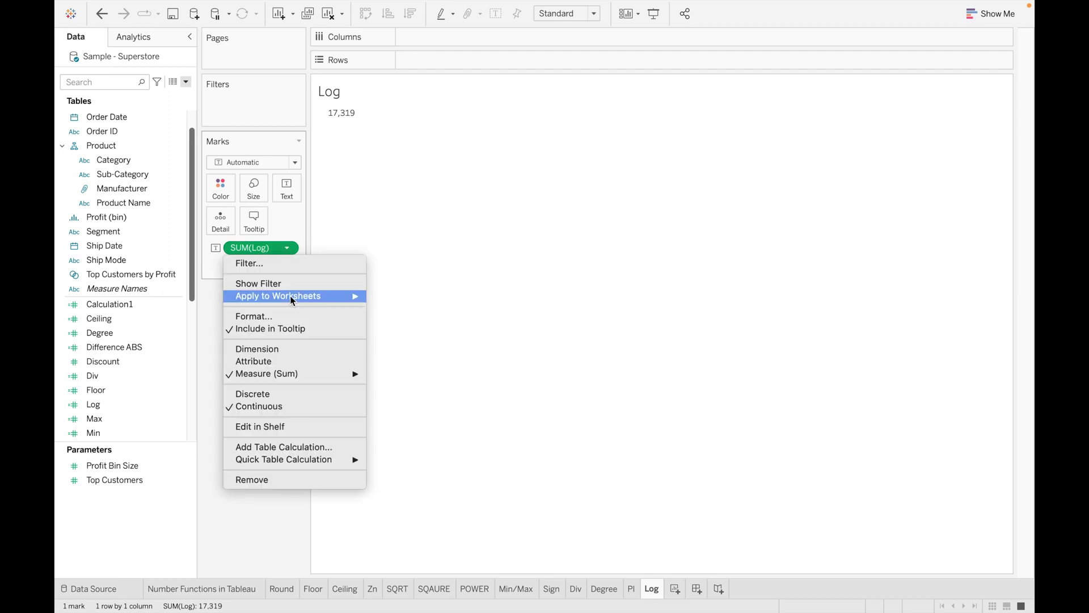
left_click(275, 349)
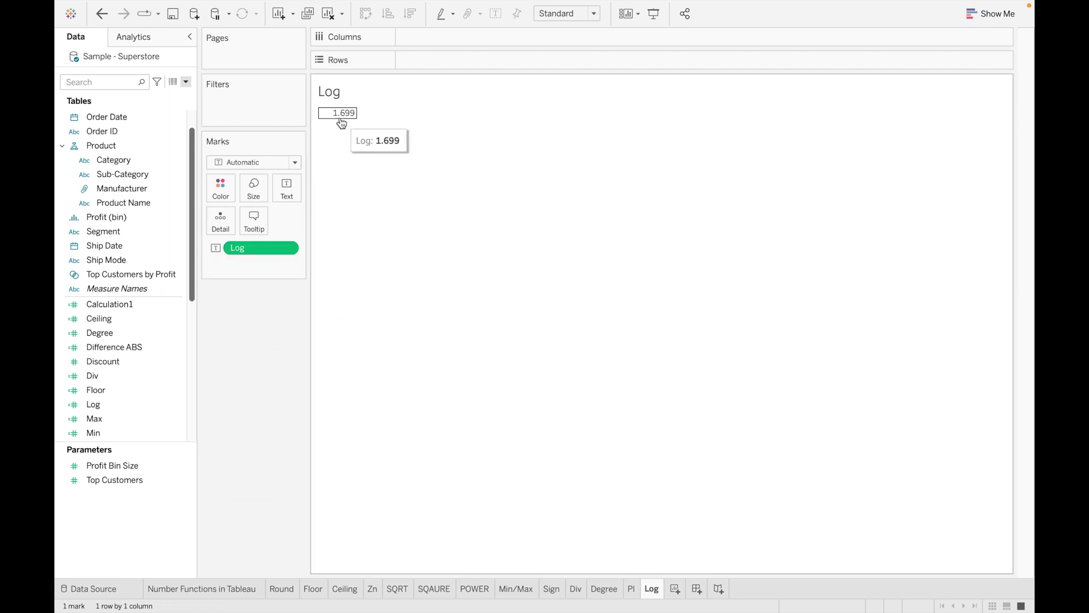
- Edit the Log calculation to use base 7 as LOG(50,7), apply the change and close the editor
left_click(287, 249)
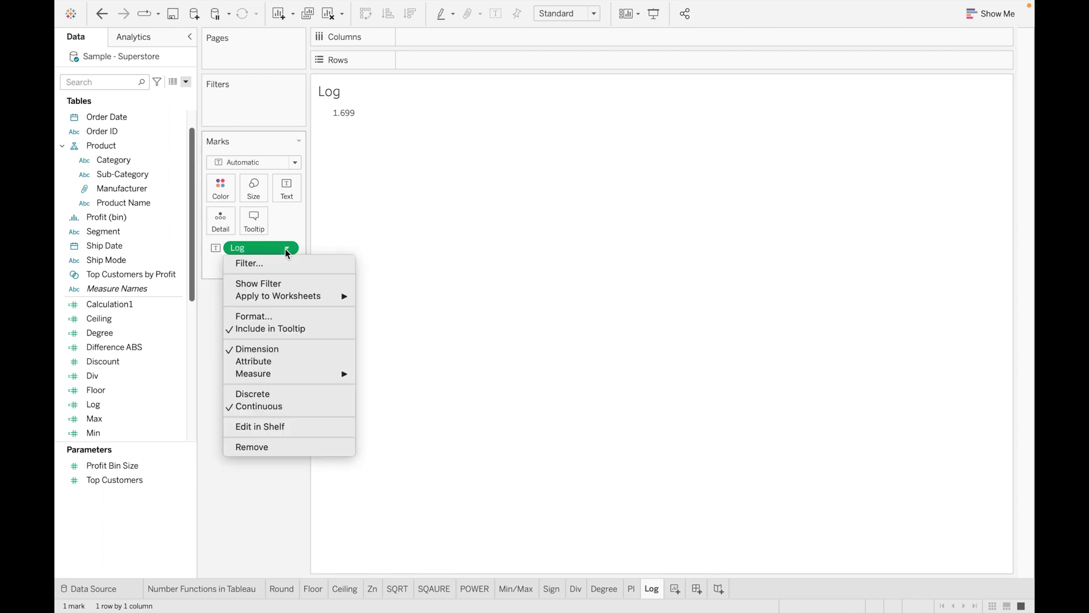
left_click(209, 356)
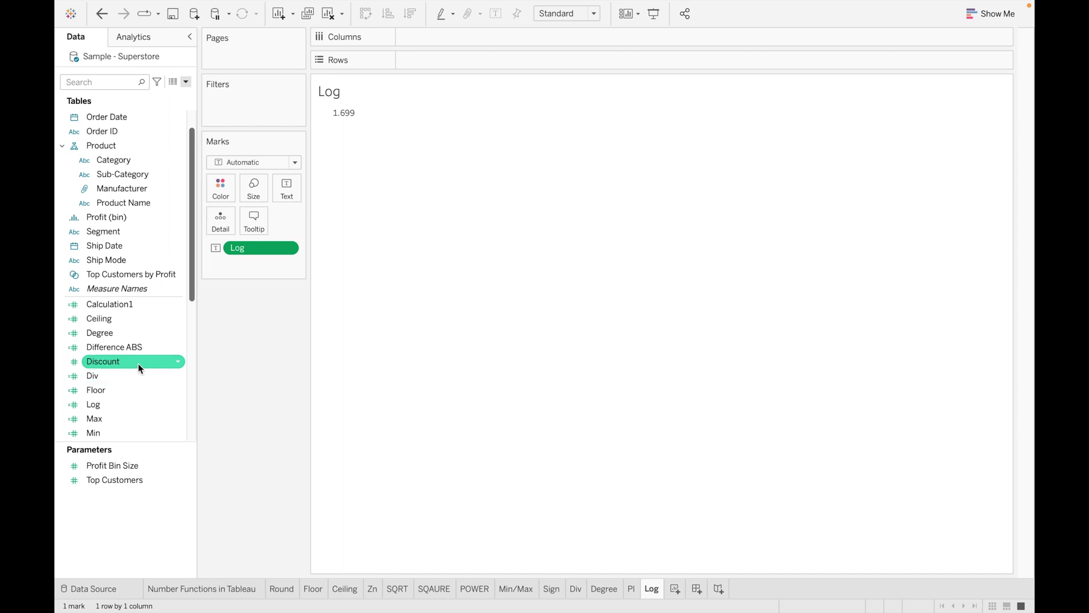
left_click(143, 403)
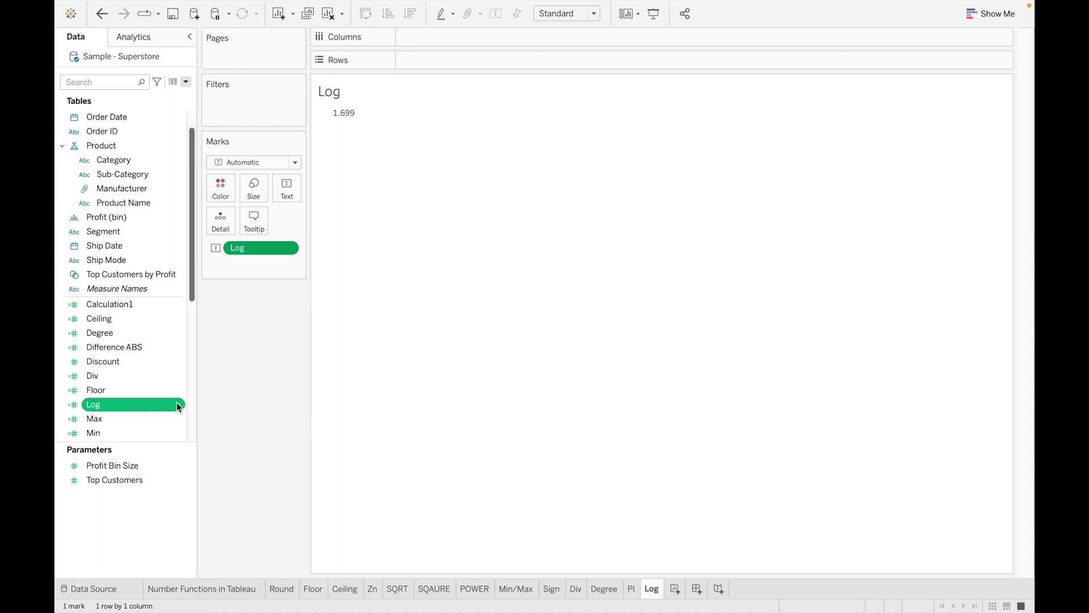
right_click(177, 406)
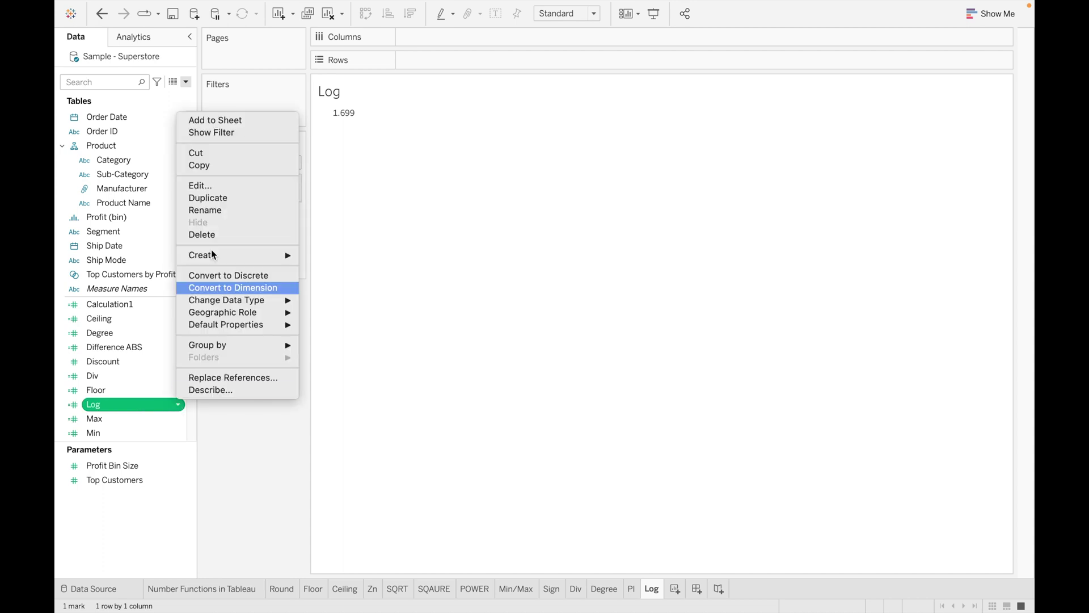
left_click(211, 186)
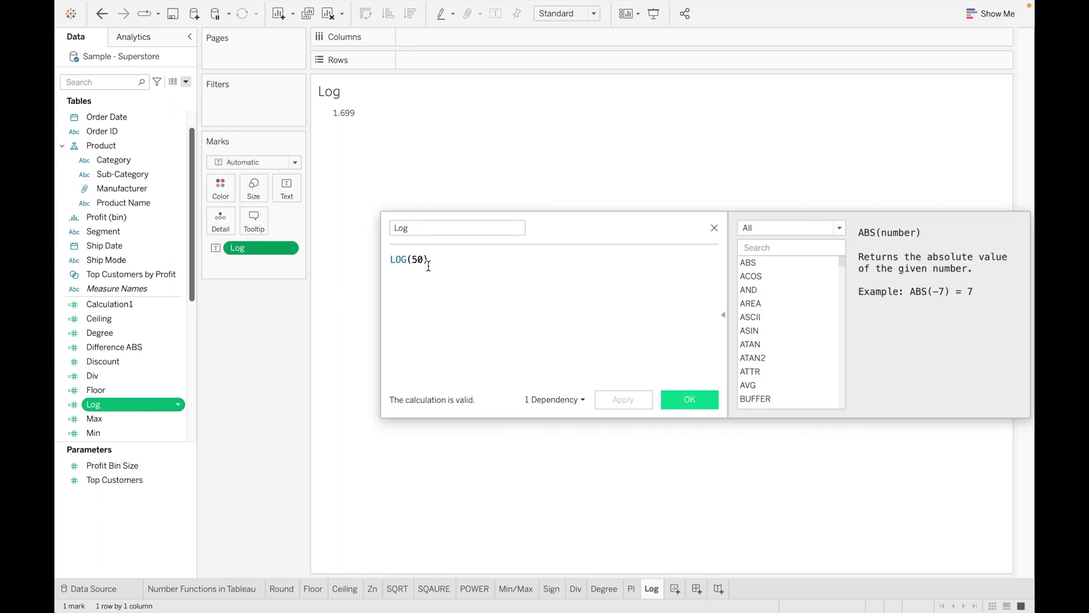
left_click(426, 263)
type(",")
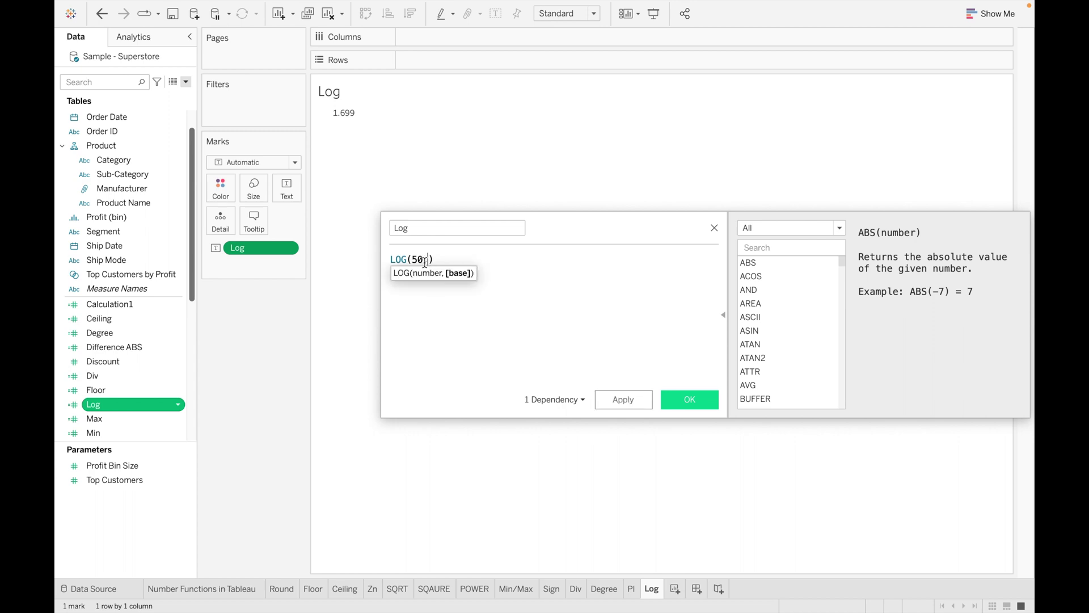
type("7")
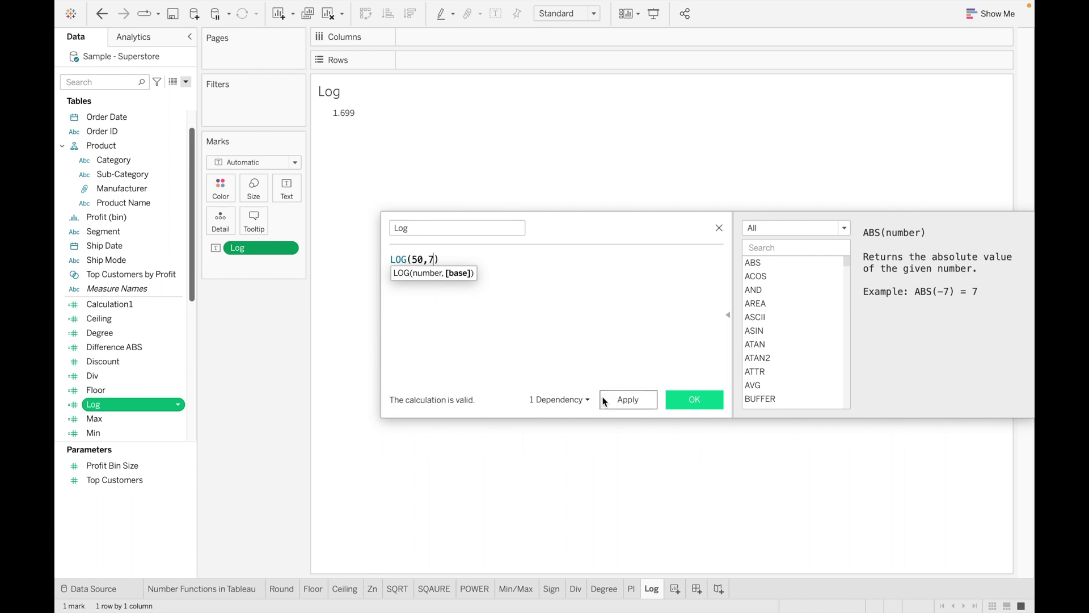
left_click(627, 400)
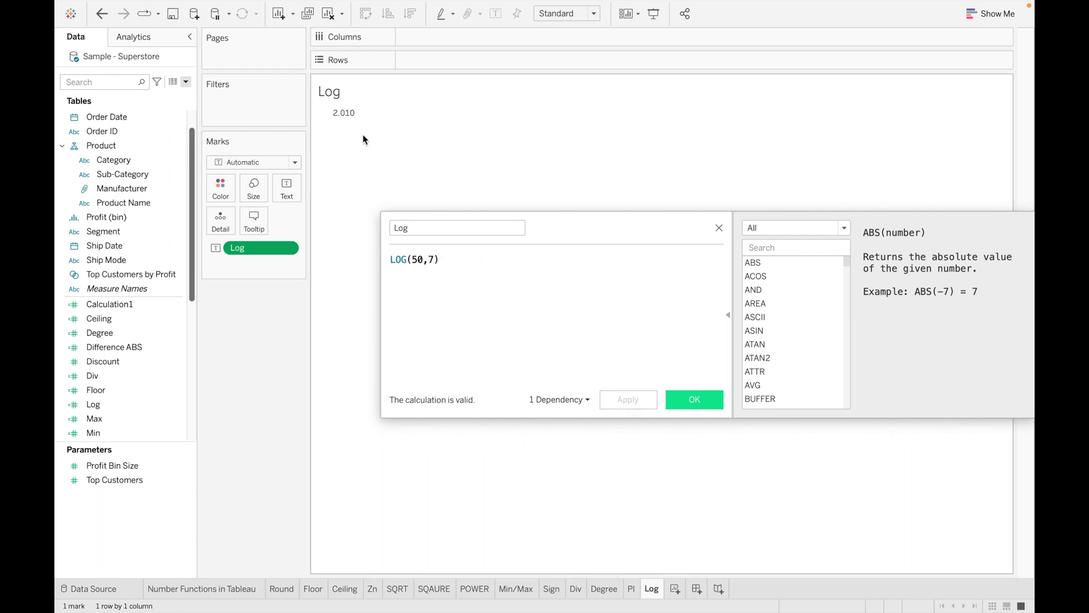
left_click(421, 260)
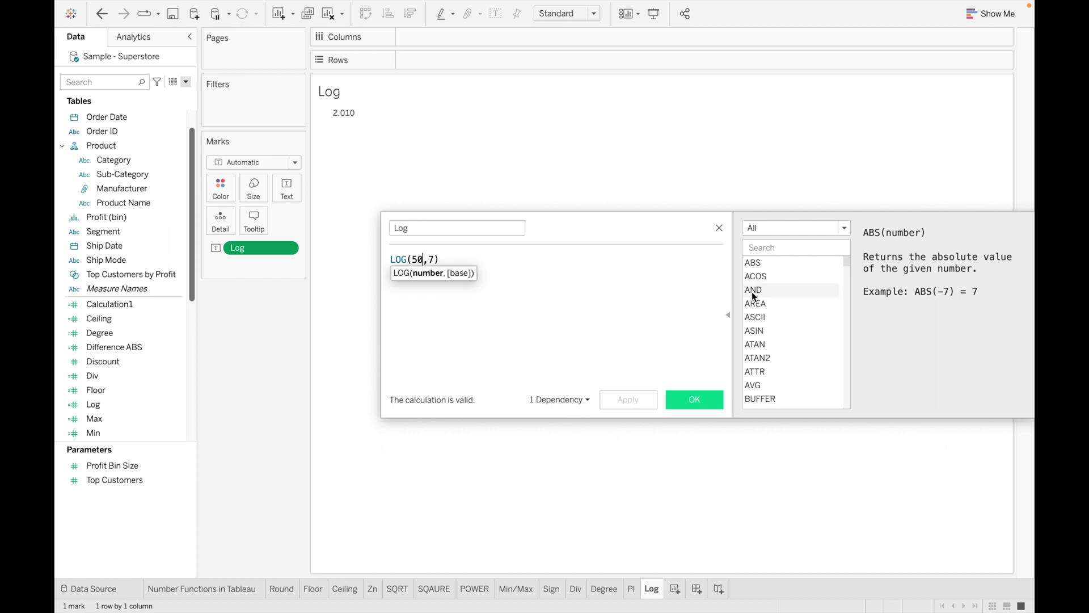
left_click(719, 228)
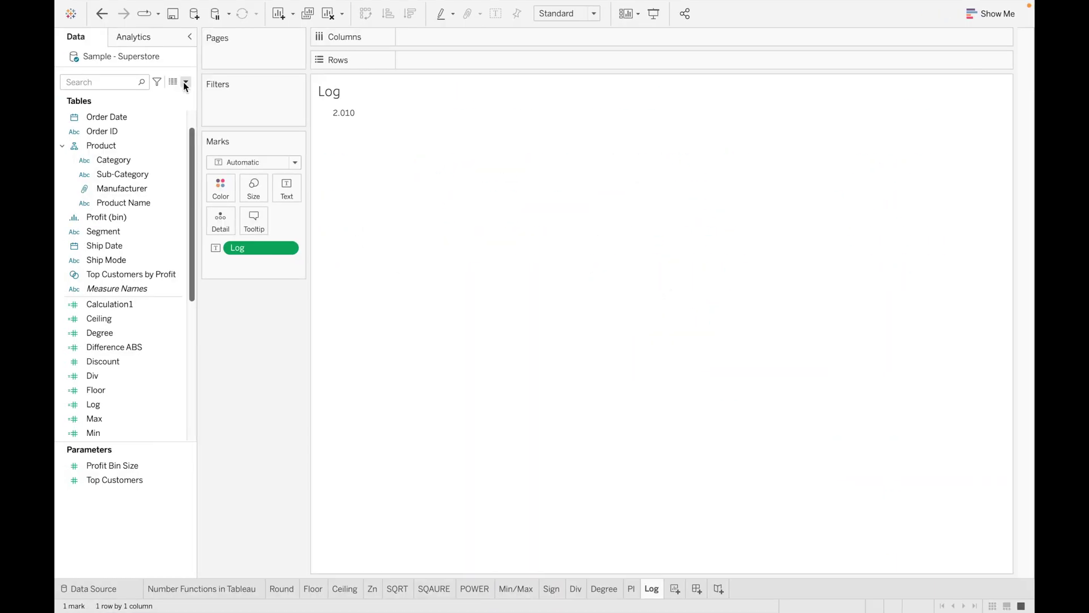
- Open a new calculated field, browse the functions filtered to the Number category, and close it without saving
left_click(184, 83)
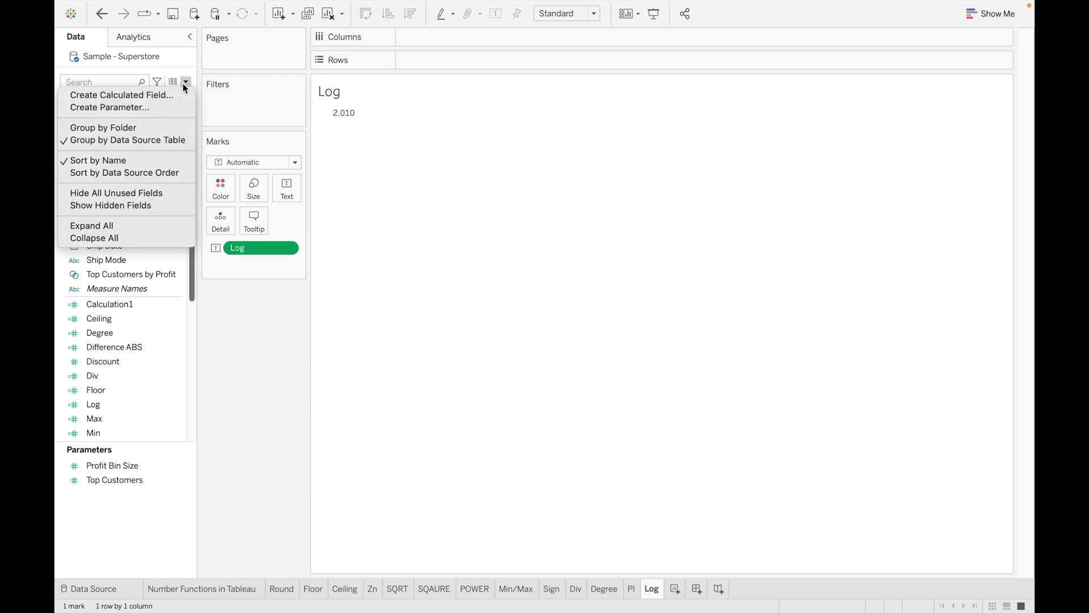
left_click(174, 94)
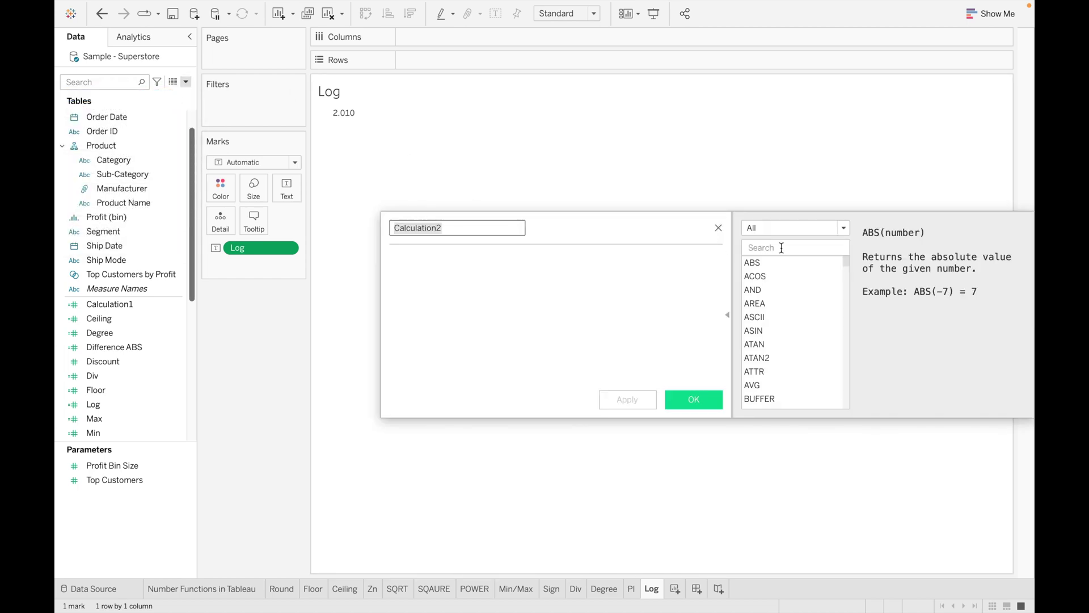
left_click(844, 228)
left_click(816, 252)
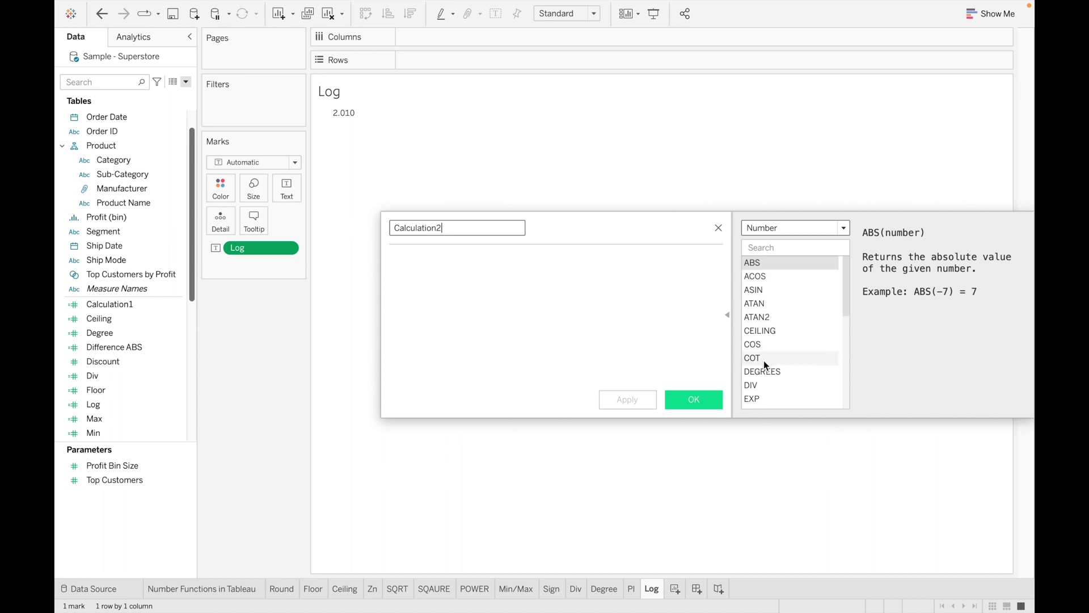
scroll(769, 368, "down", 5)
scroll(770, 367, "down", 2)
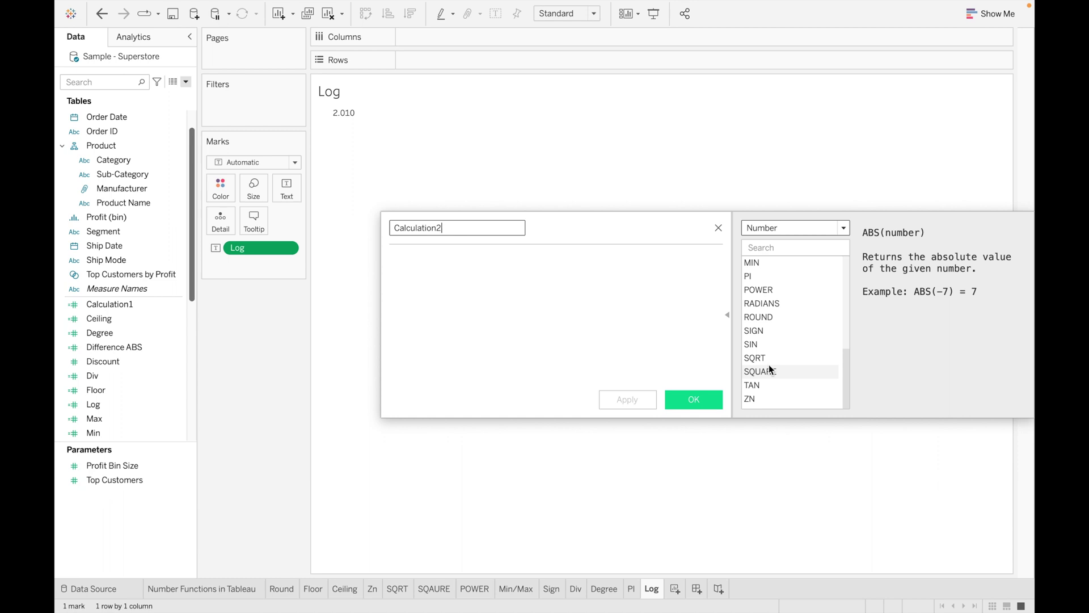
scroll(781, 335, "up", 7)
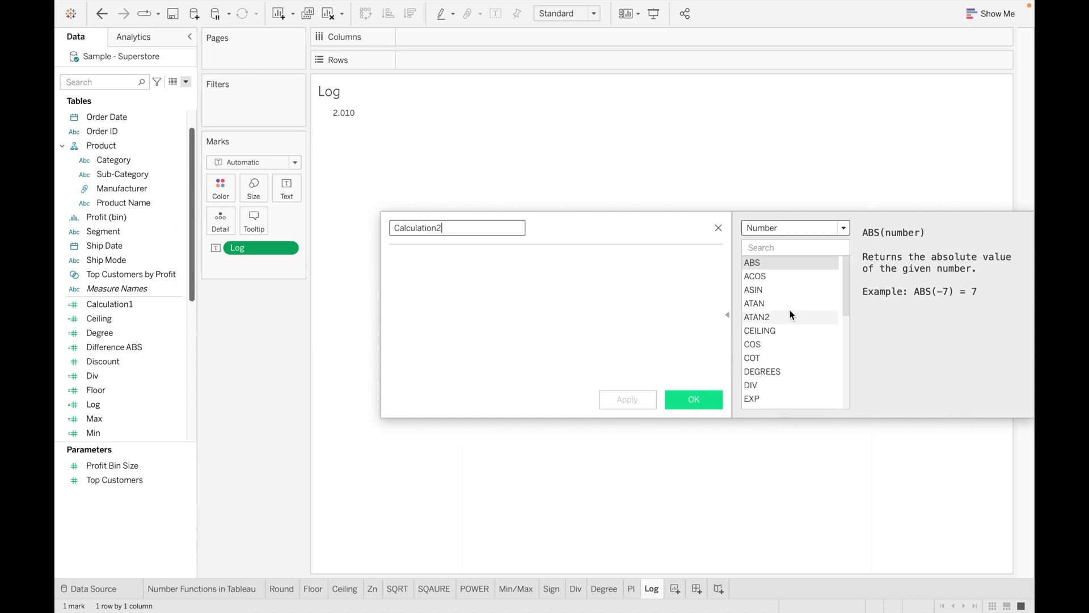
left_click(718, 228)
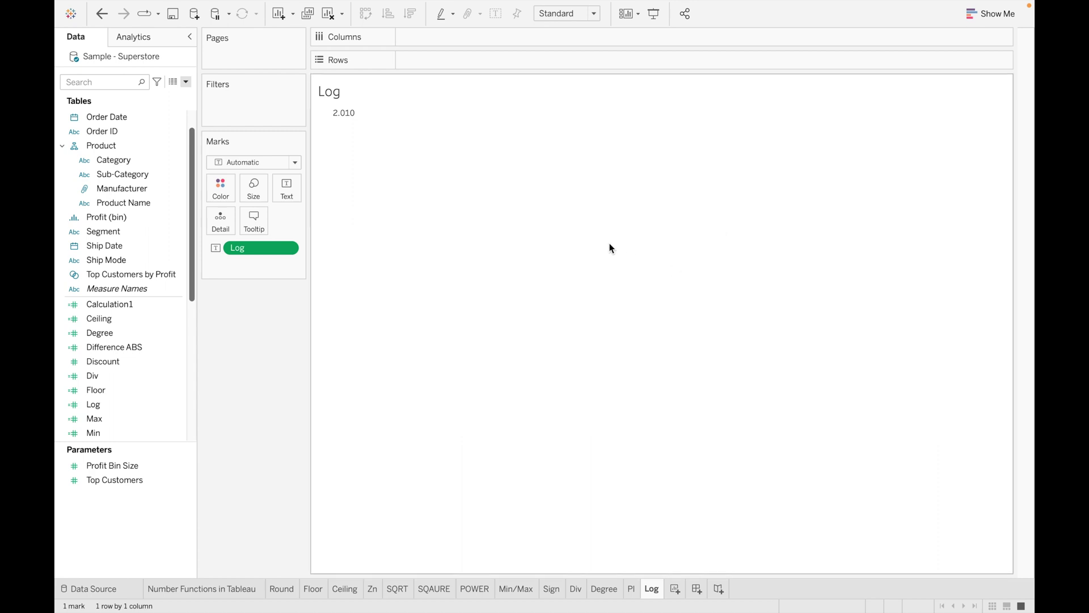